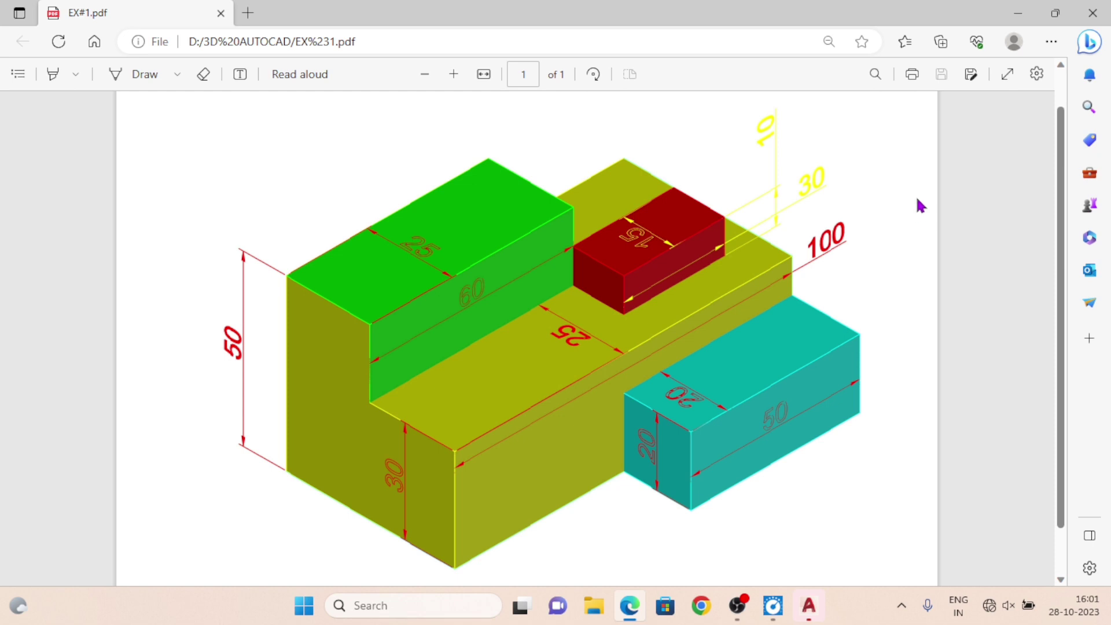
# Switch to AutoCAD and start a new blank drawing.
pyautogui.click(809, 619)
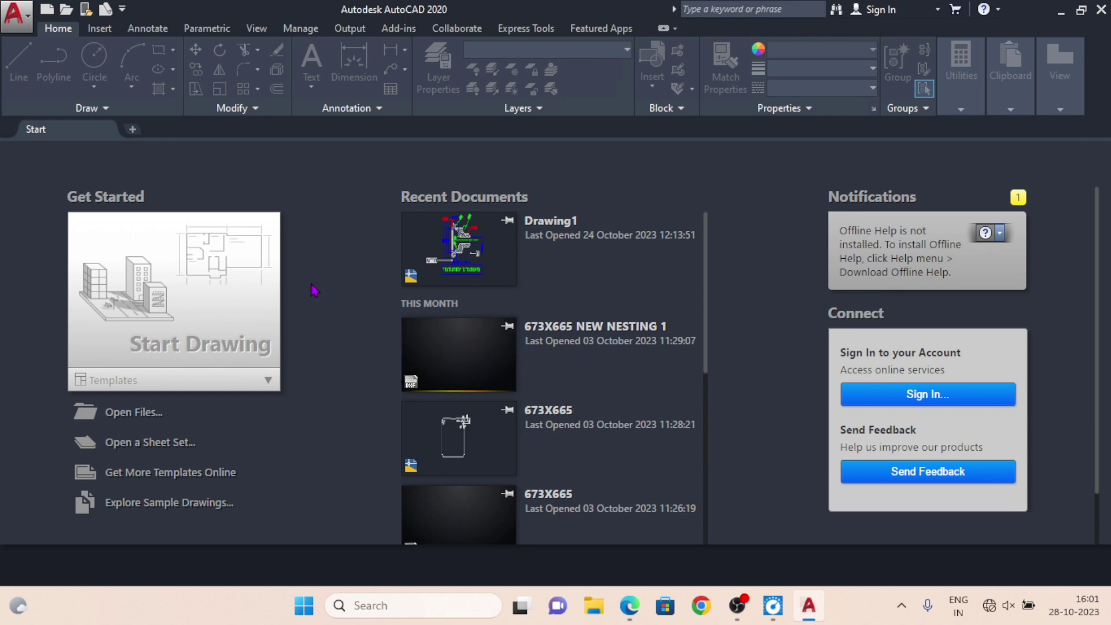
pyautogui.click(194, 343)
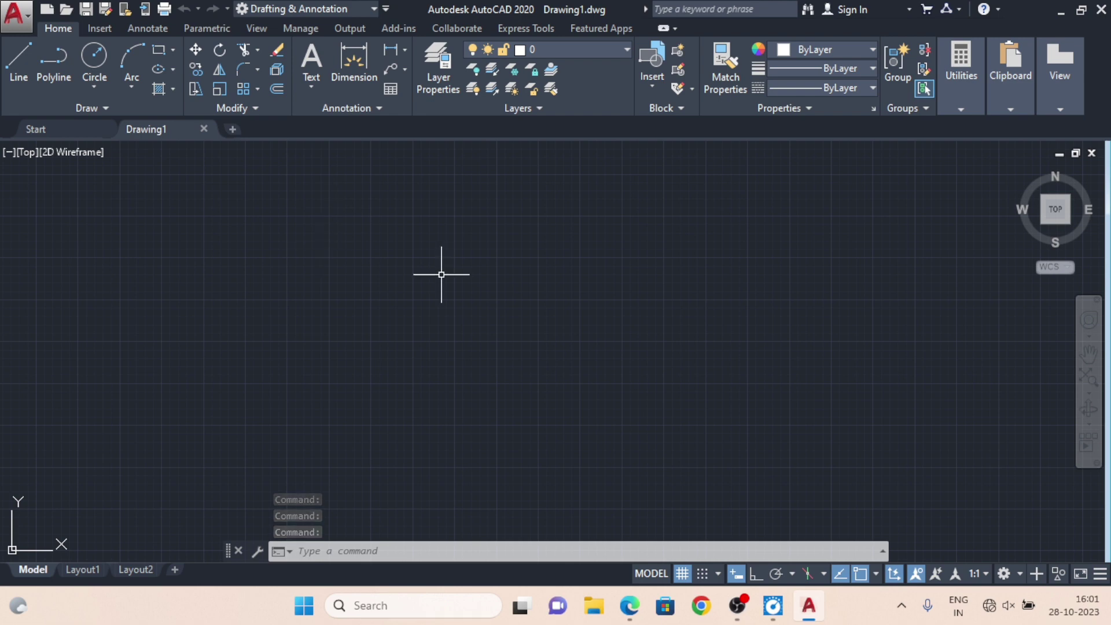
# Look through the available workspaces, remove the Workspace selector from the Quick Access Toolbar and restore it.
pyautogui.click(371, 12)
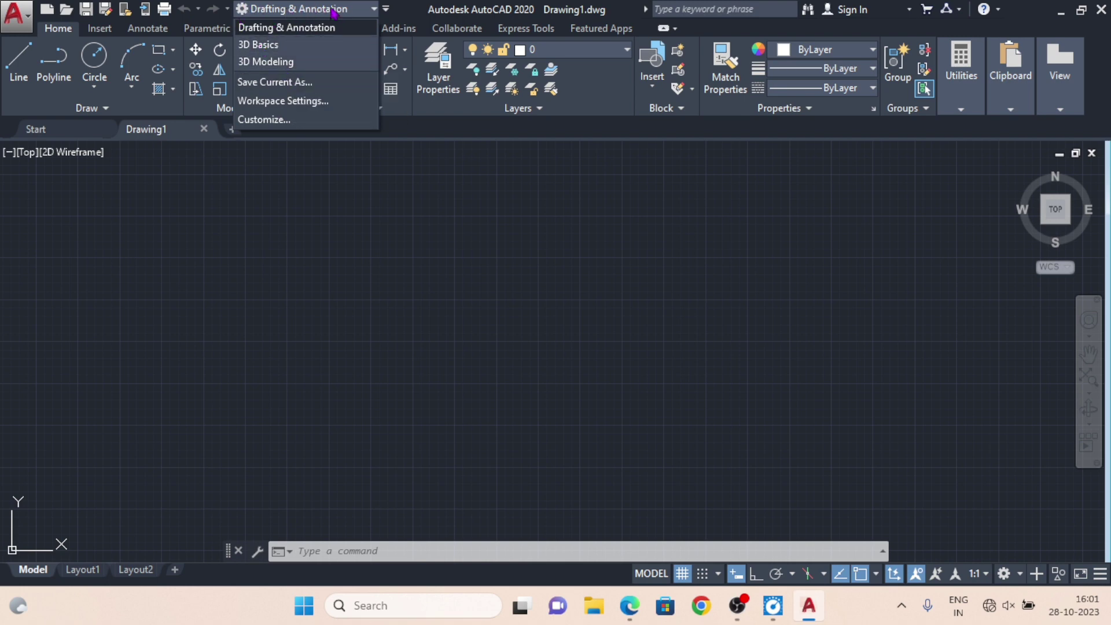
pyautogui.click(391, 240)
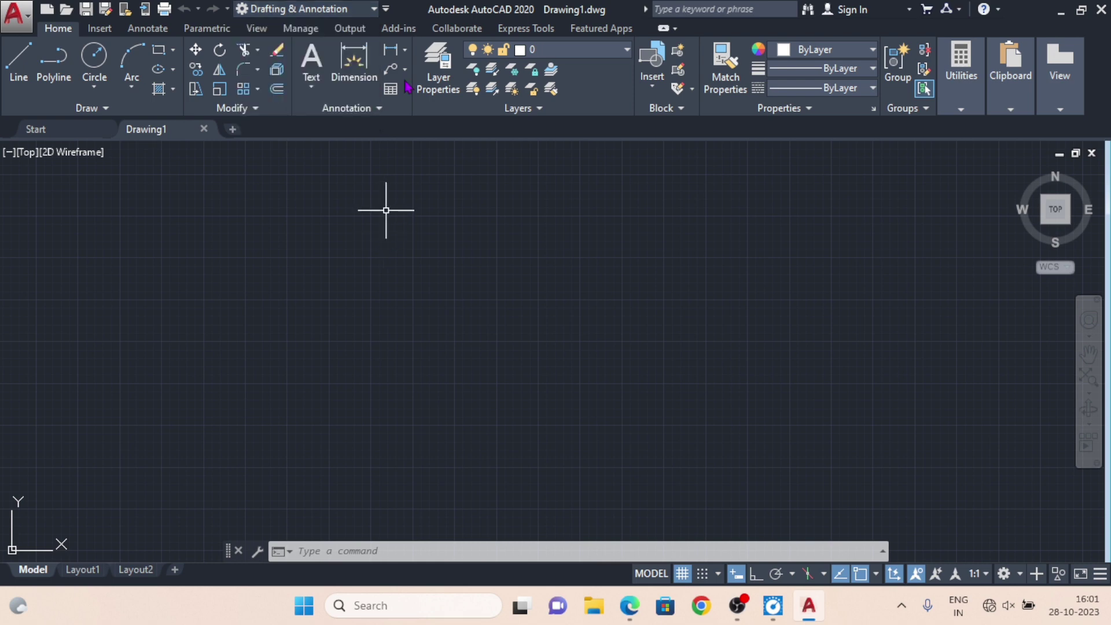
pyautogui.click(388, 9)
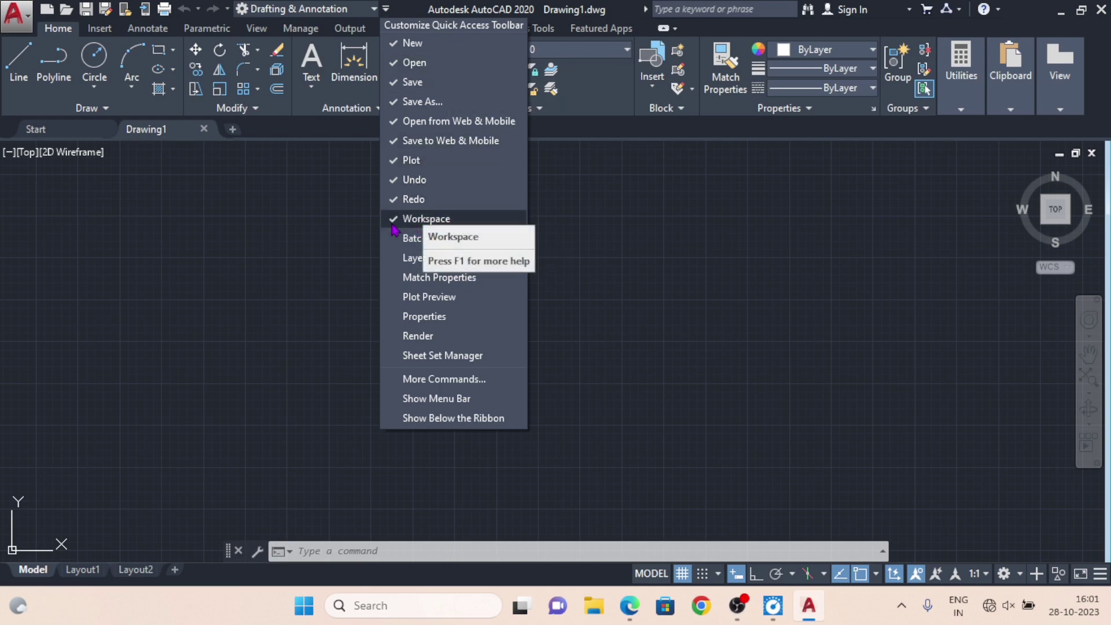
pyautogui.click(423, 218)
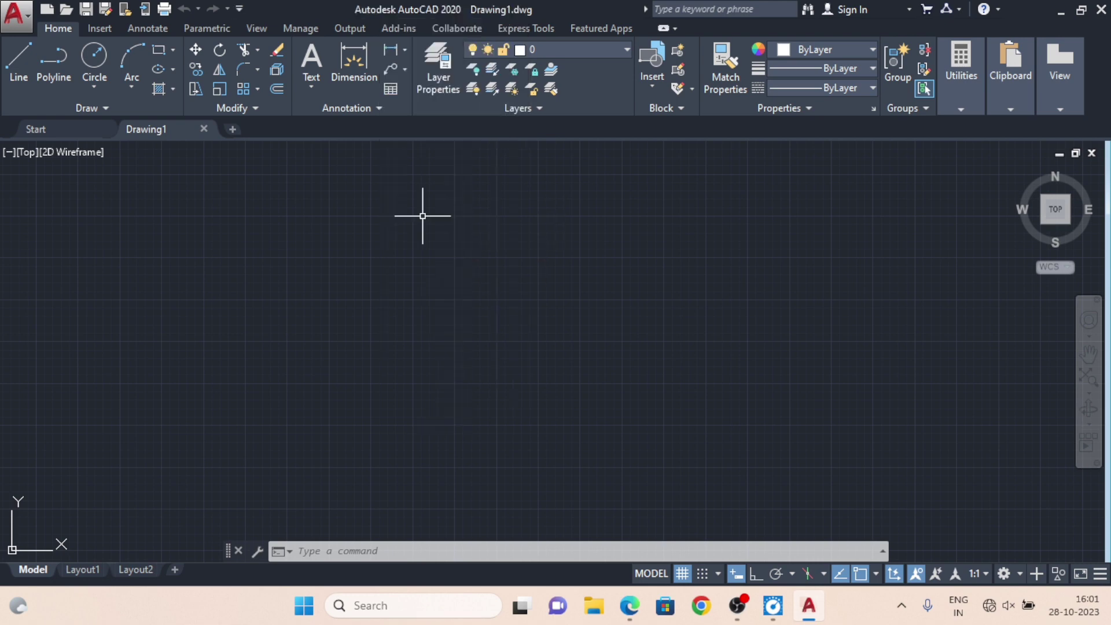
pyautogui.click(240, 10)
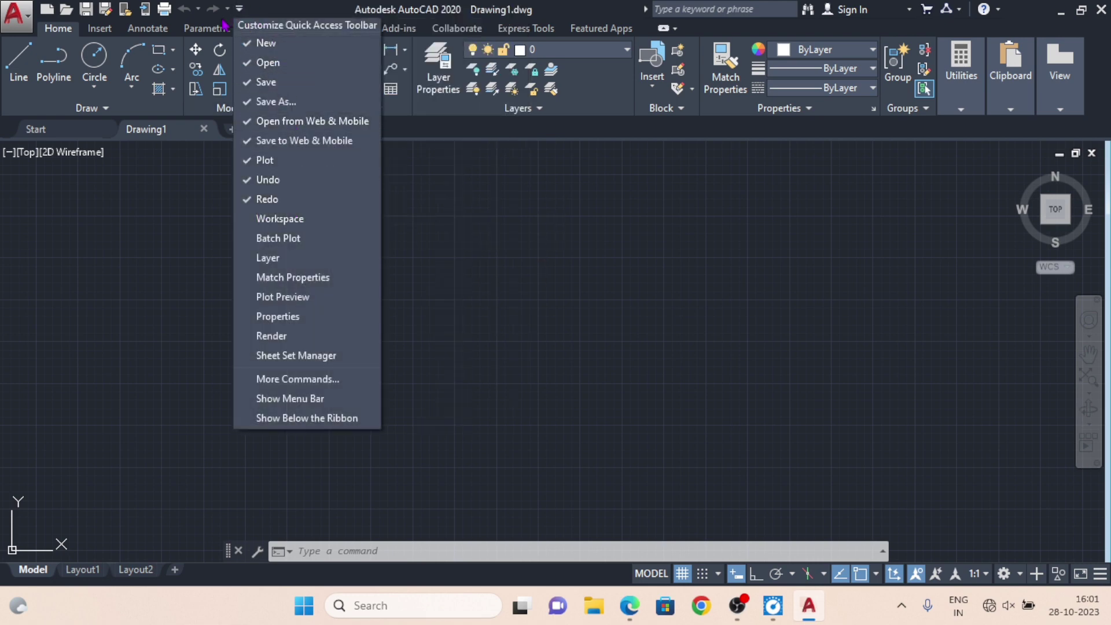
pyautogui.click(298, 218)
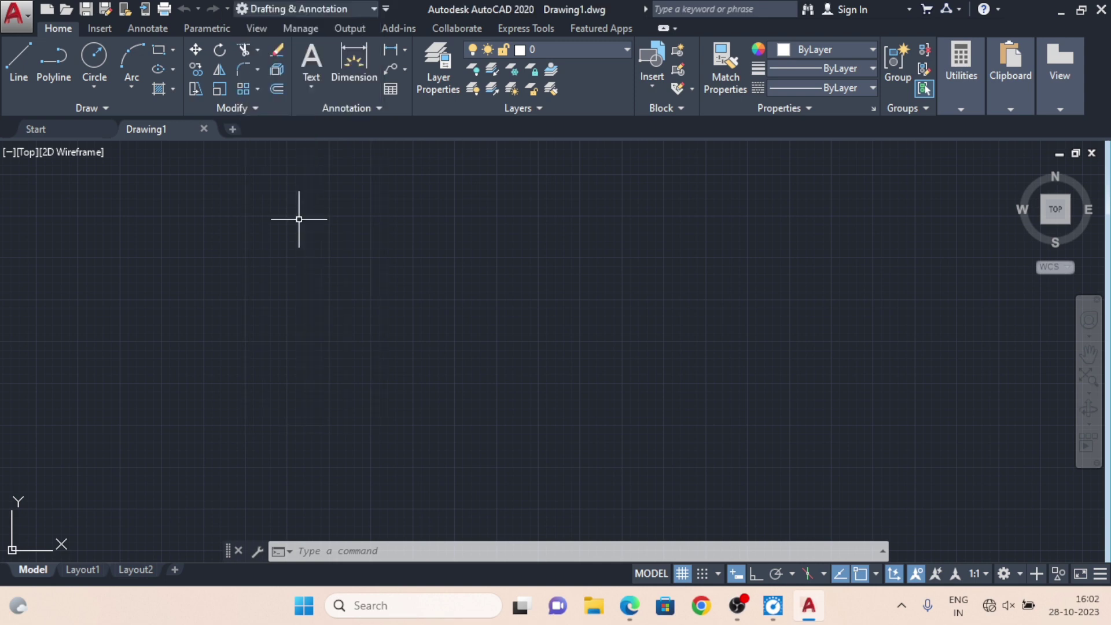
# Change the workspace to 3D Modeling.
pyautogui.click(354, 11)
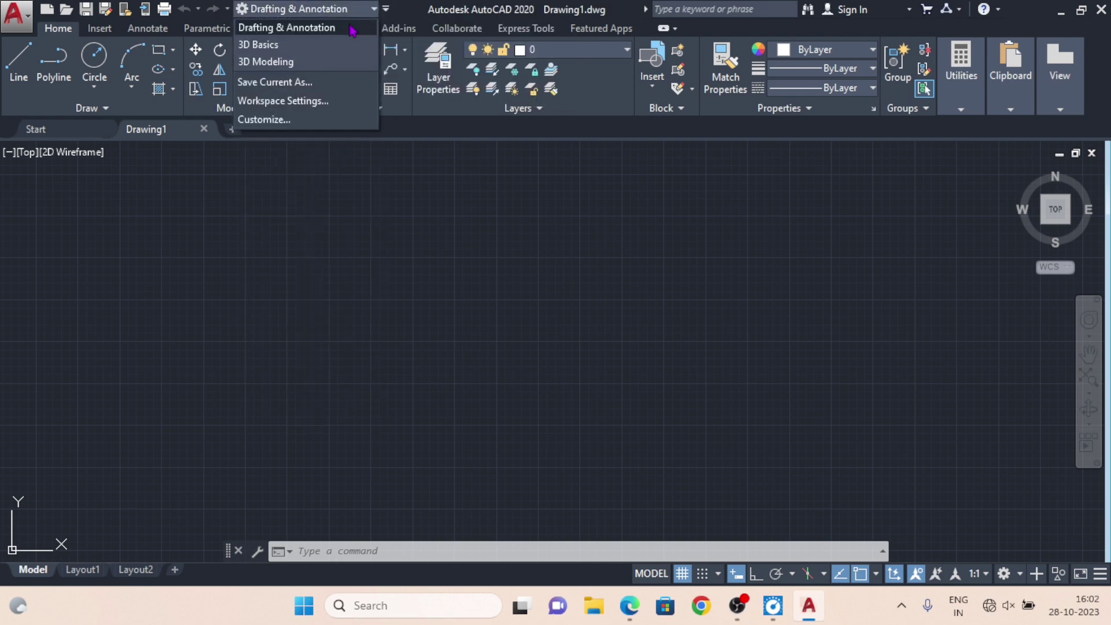
pyautogui.click(294, 63)
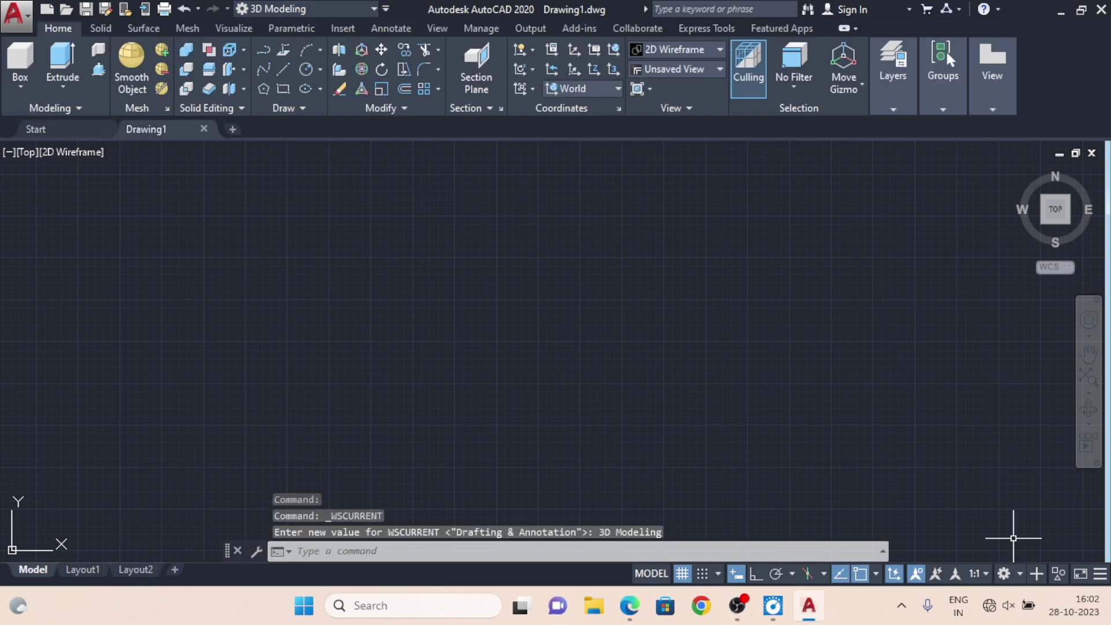
# View the workspace choices on the status bar, turn its Workspace Switching option off and turn it back on.
pyautogui.click(1020, 575)
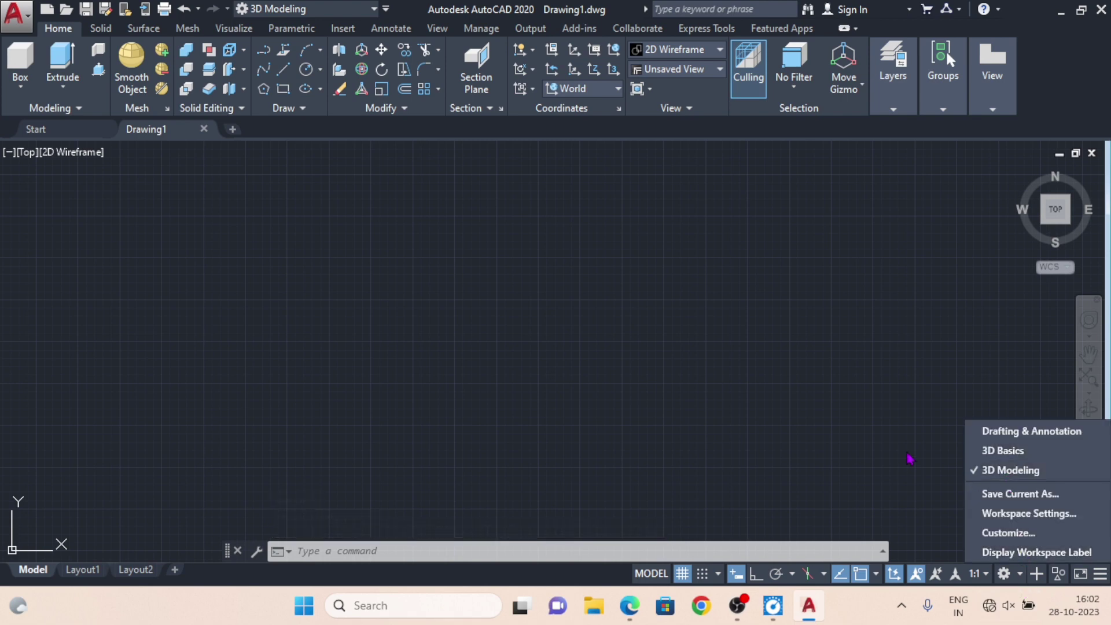
pyautogui.click(880, 437)
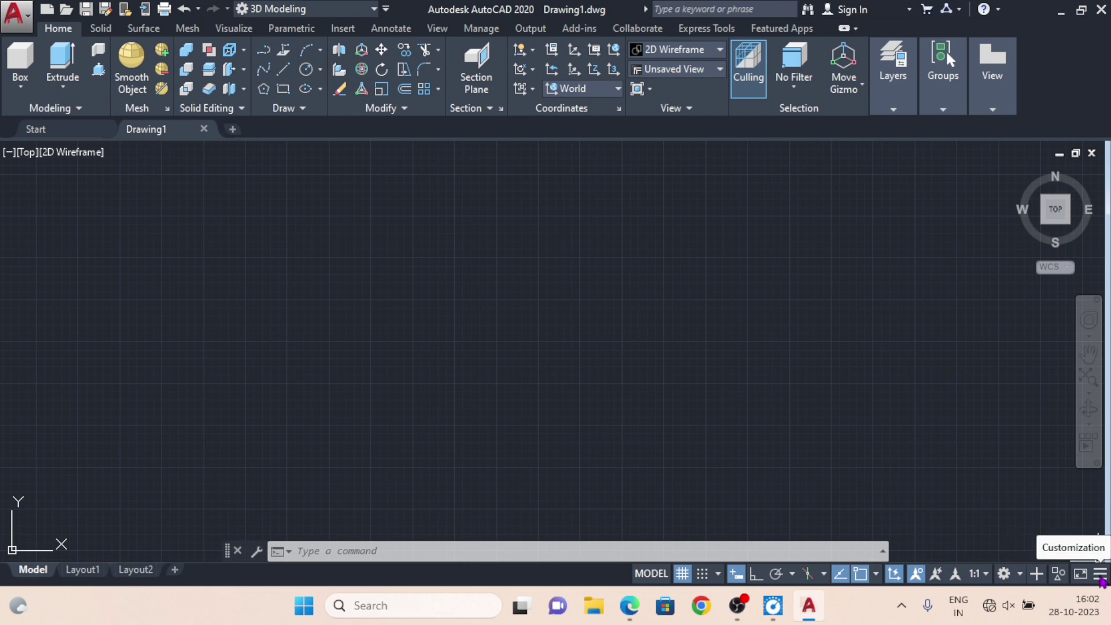
pyautogui.click(1100, 578)
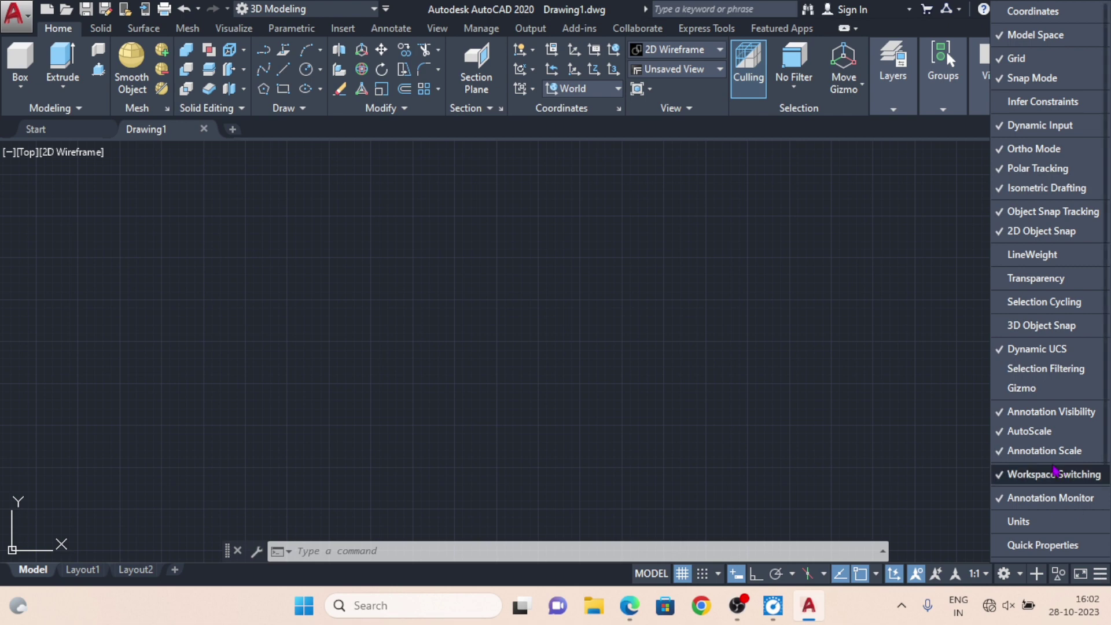
pyautogui.click(1016, 481)
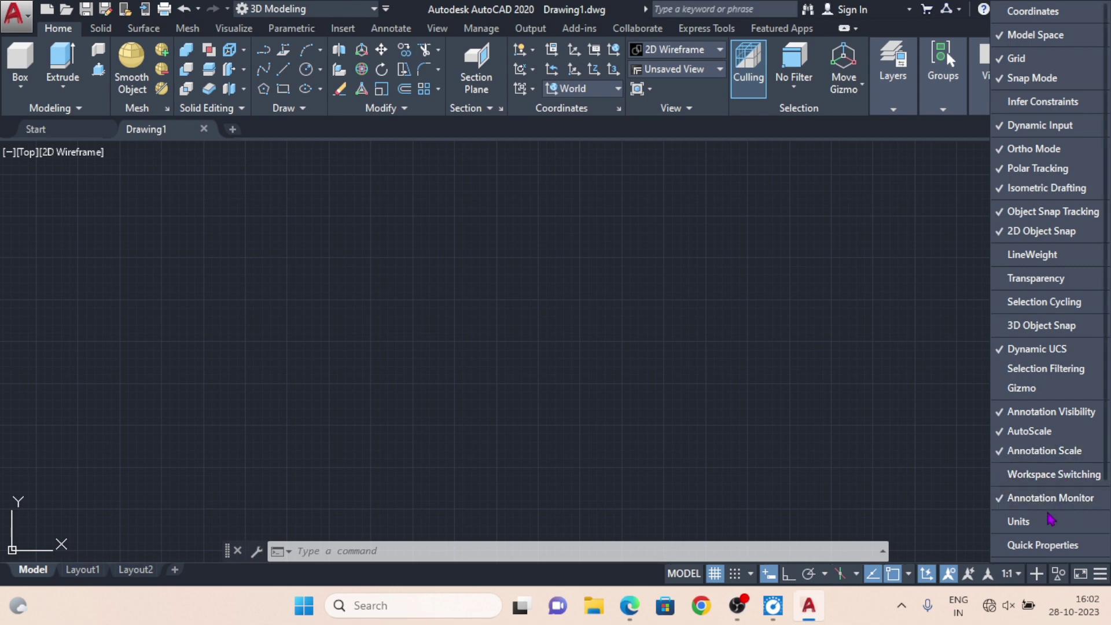
pyautogui.click(1024, 482)
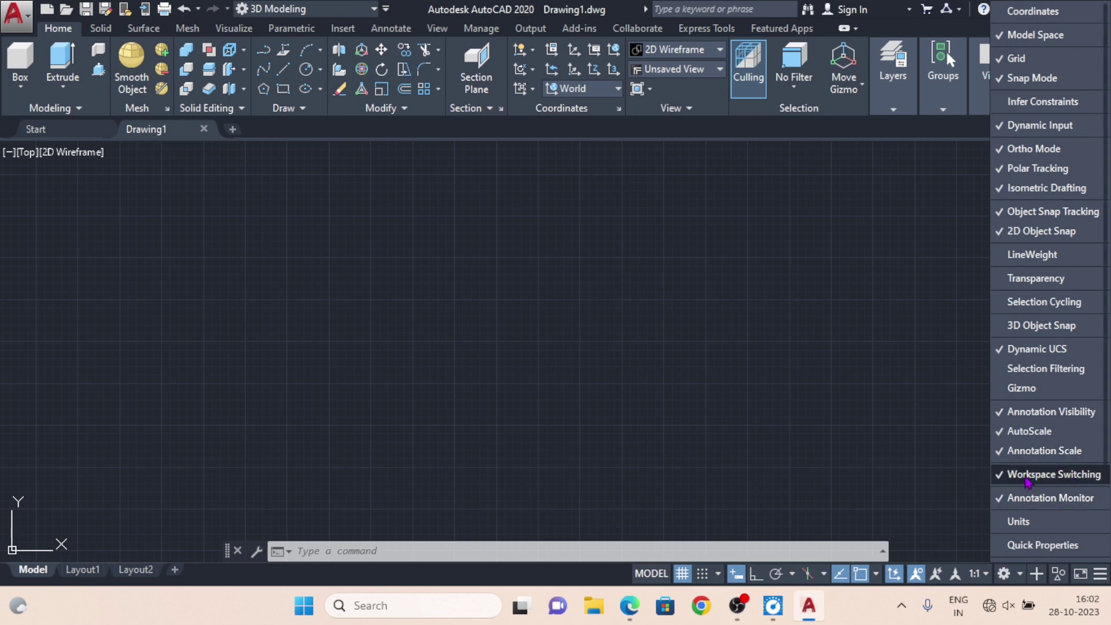
pyautogui.click(843, 425)
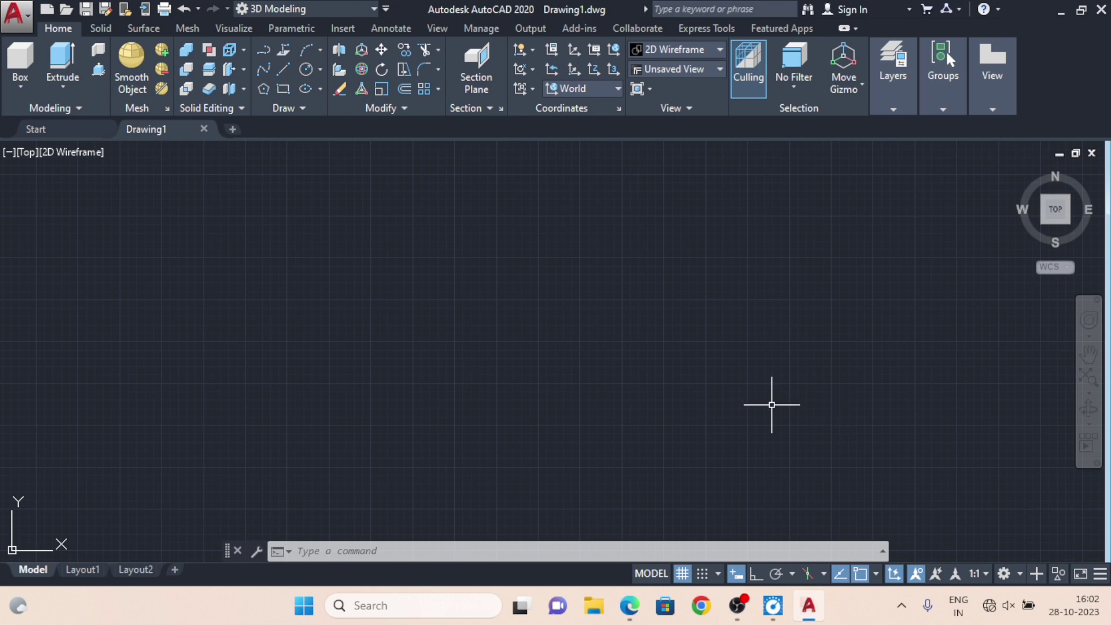
# Set the drawing units' insertion scale to Millimeters.
pyautogui.write('UN')
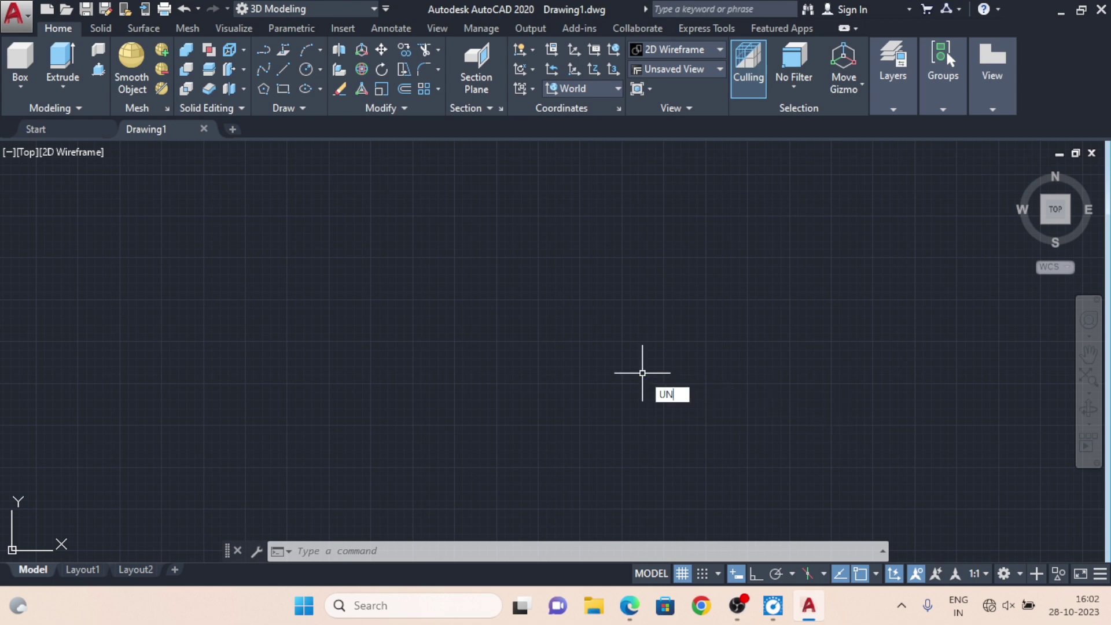
pyautogui.press('Return')
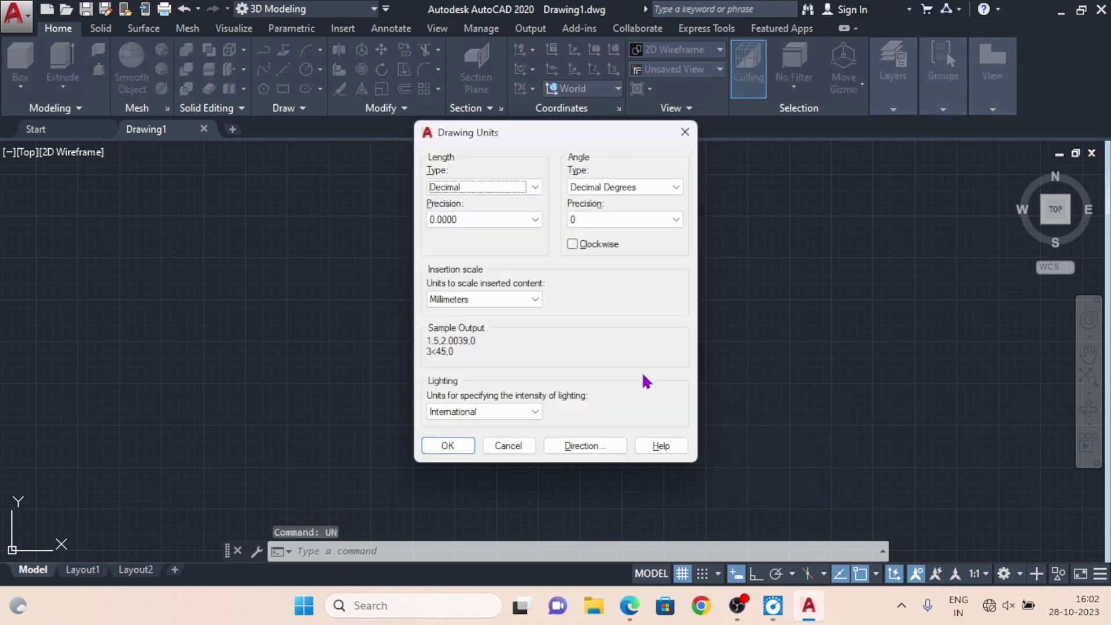
pyautogui.click(488, 305)
pyautogui.click(473, 371)
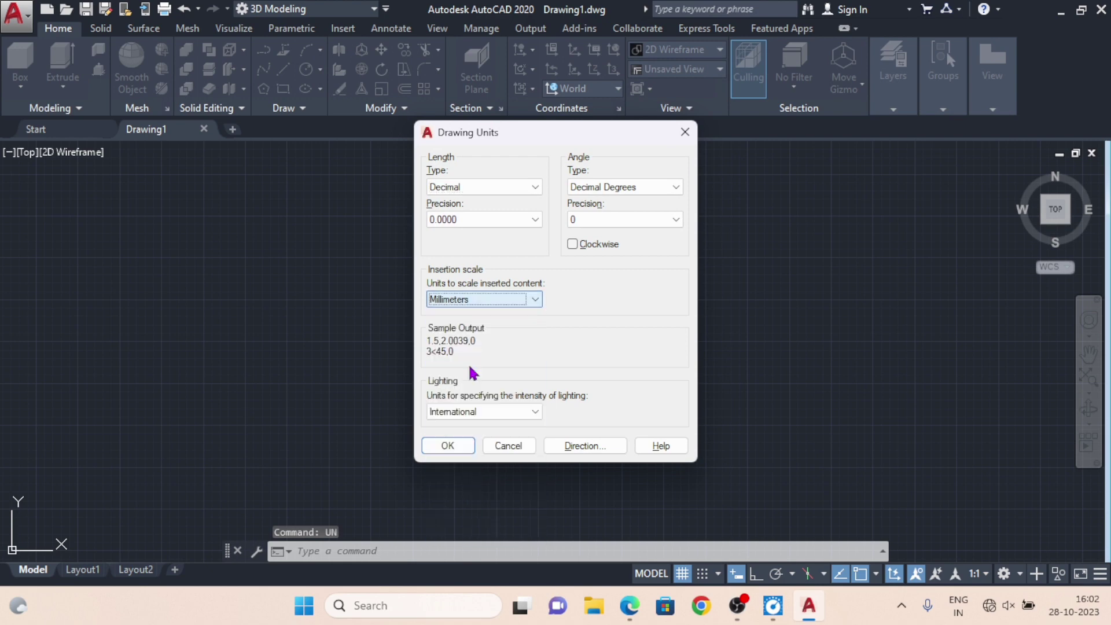
pyautogui.click(447, 445)
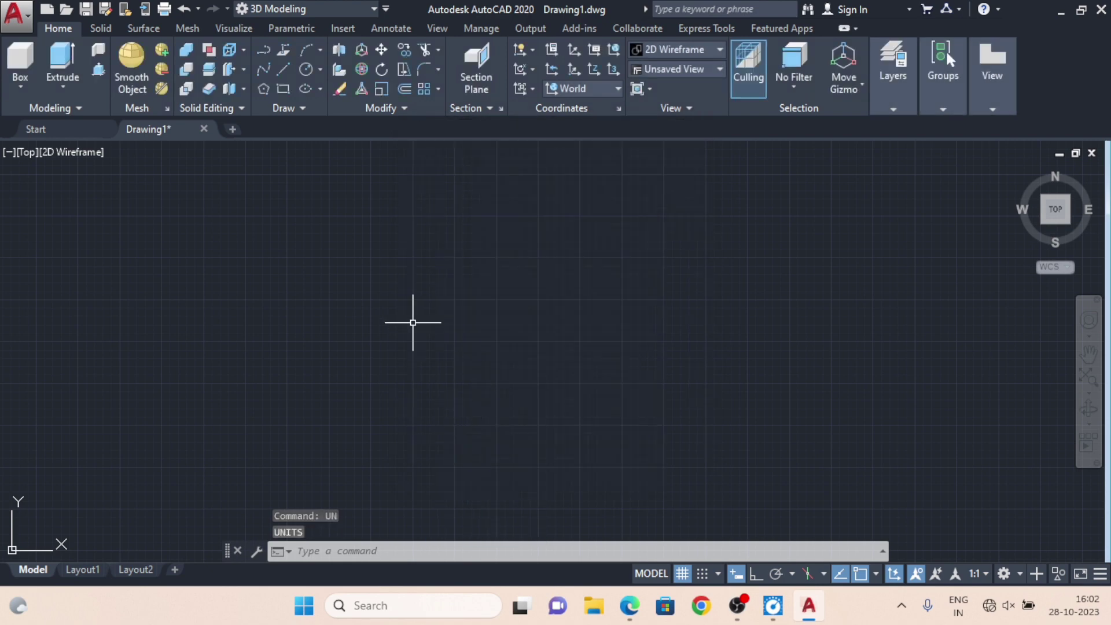
# Draw a rectangle 100 mm long and 50 mm wide in the top view using the Dimensions option.
pyautogui.write('RE')
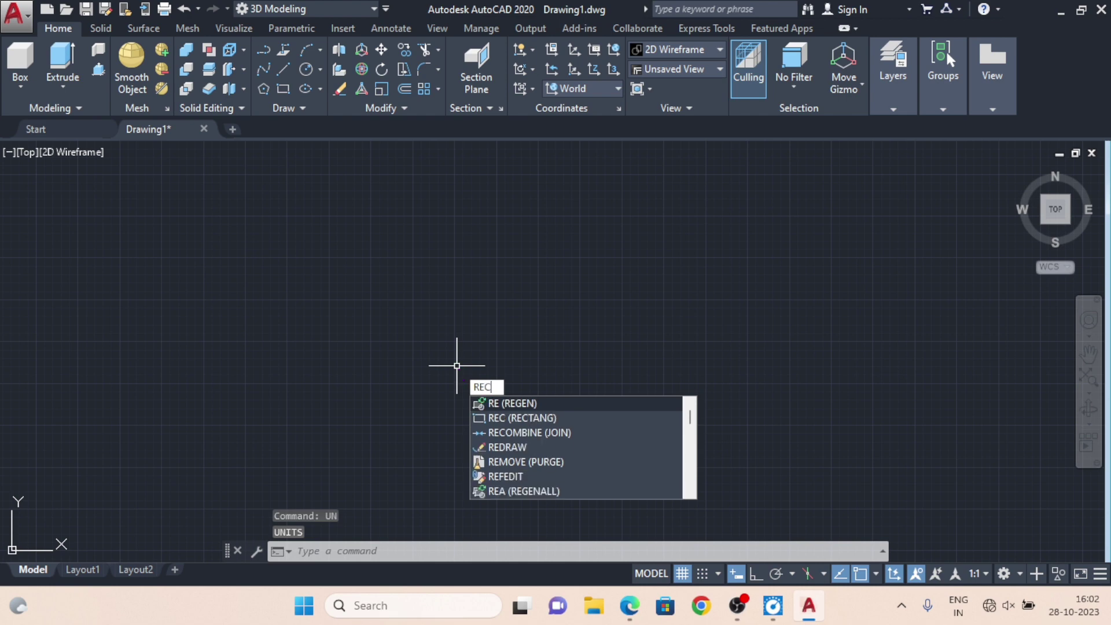
pyautogui.write('C')
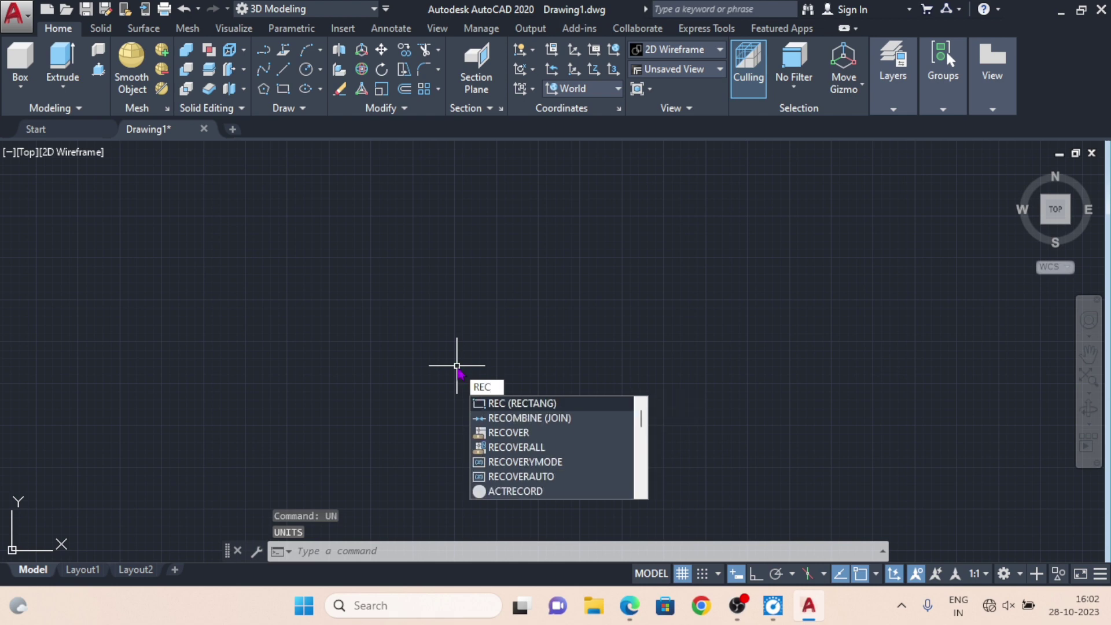
pyautogui.press('Return')
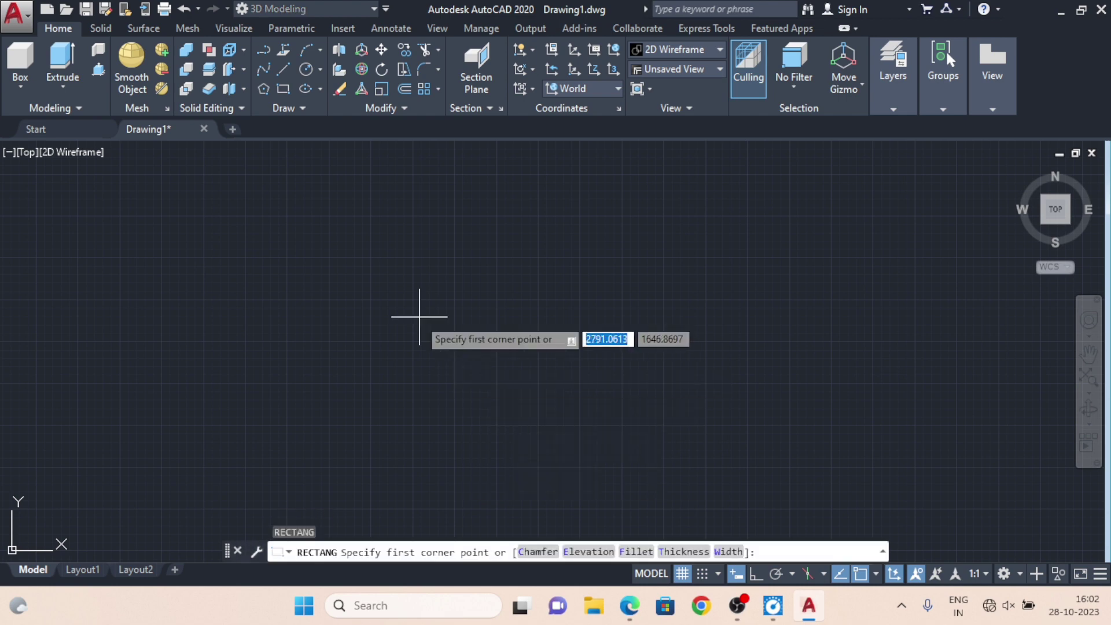
pyautogui.click(413, 313)
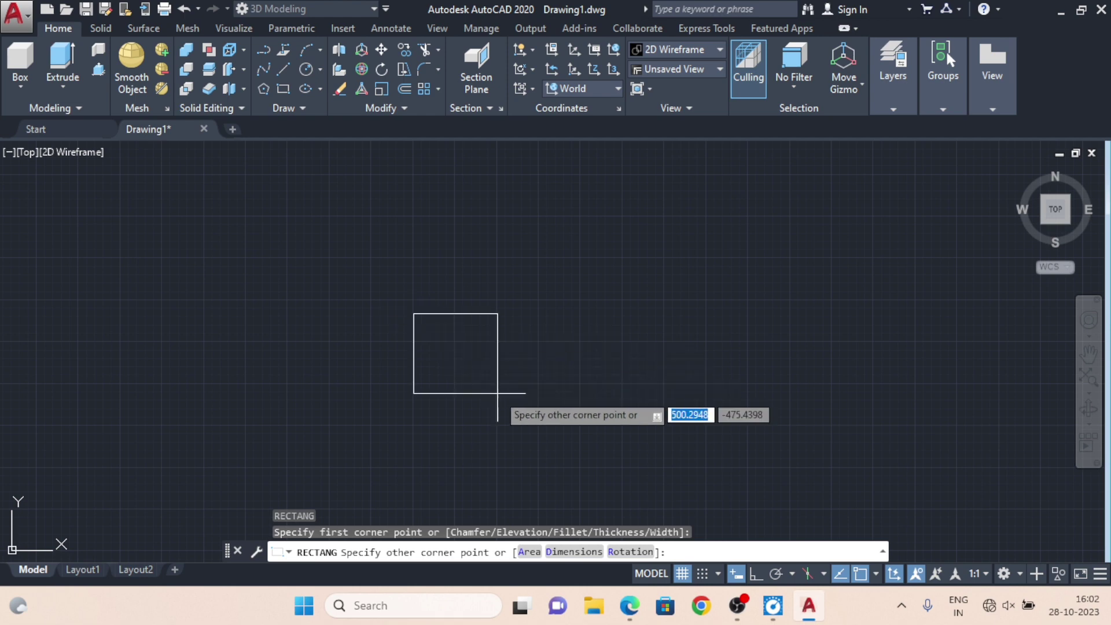
pyautogui.click(570, 551)
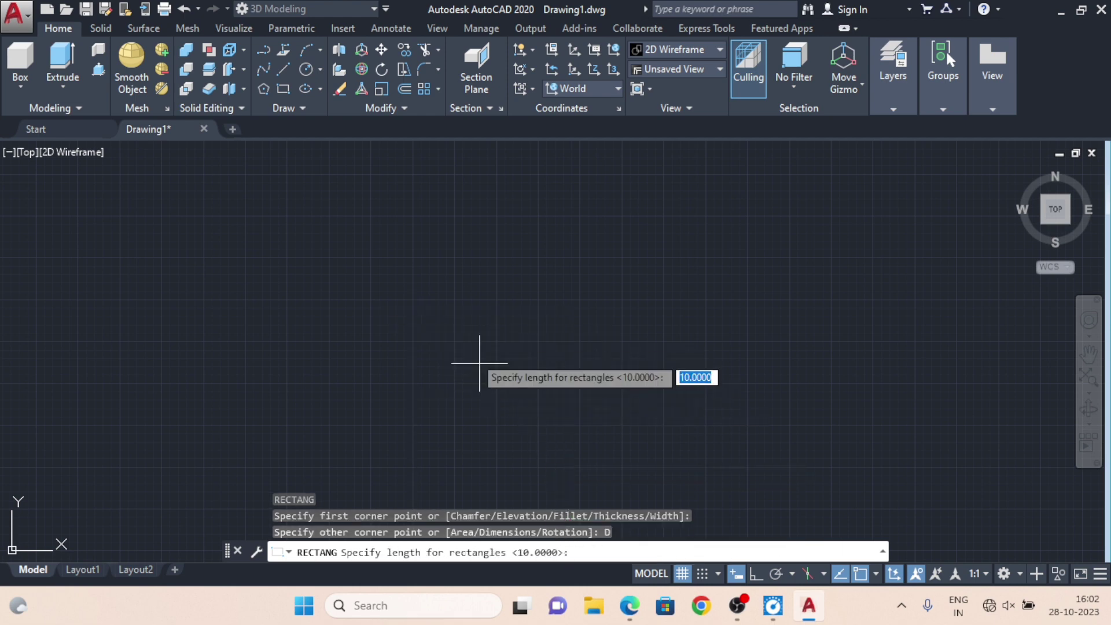
pyautogui.write('100')
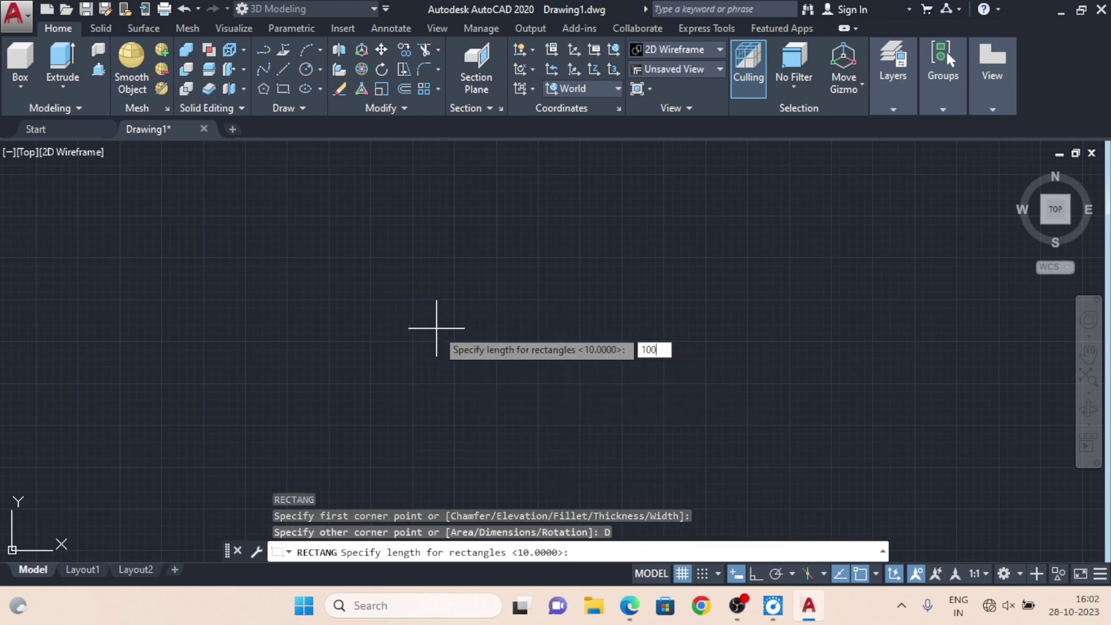
pyautogui.press('Return')
pyautogui.write('50')
pyautogui.press('Return')
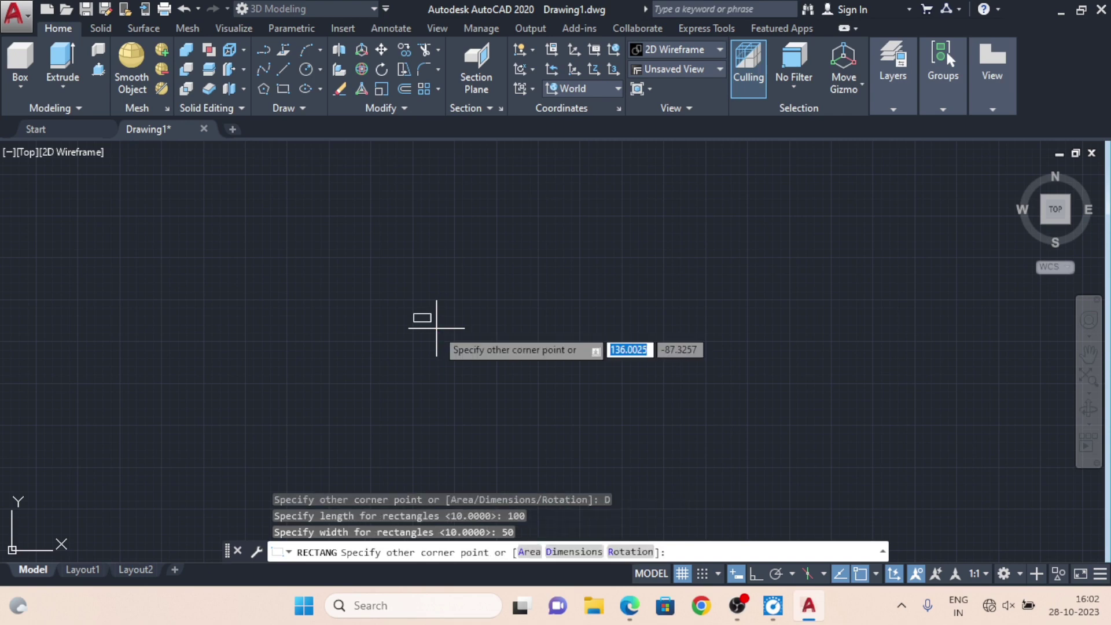
pyautogui.click(422, 318)
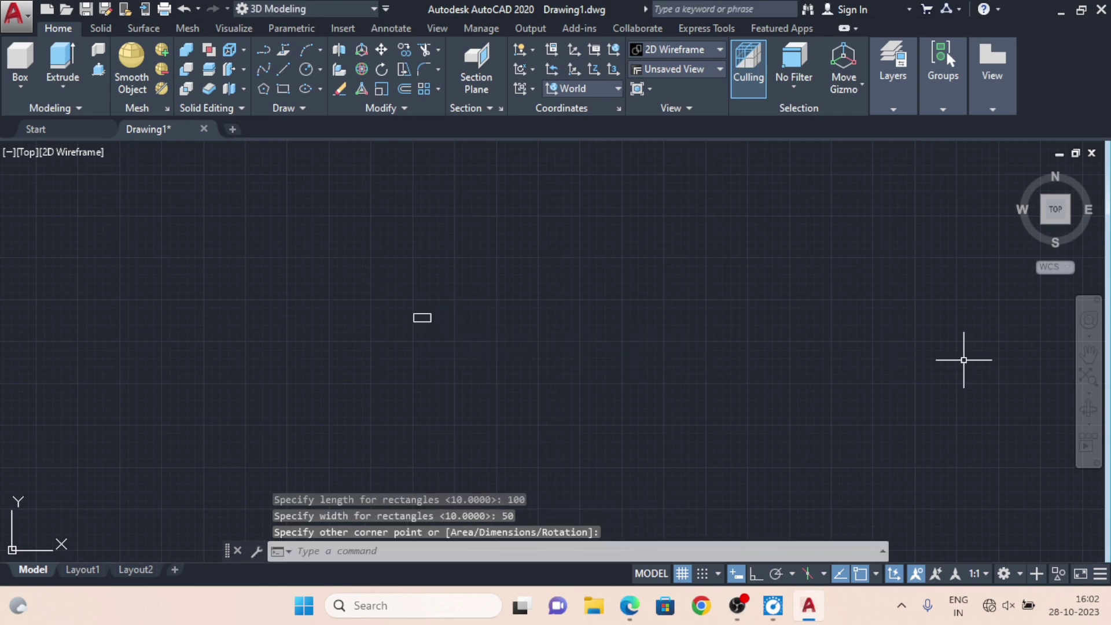
# Fit the rectangle in the drawing area and set the viewport to the isometric Home view.
pyautogui.click(1088, 377)
pyautogui.scroll(-4, 564, 347)
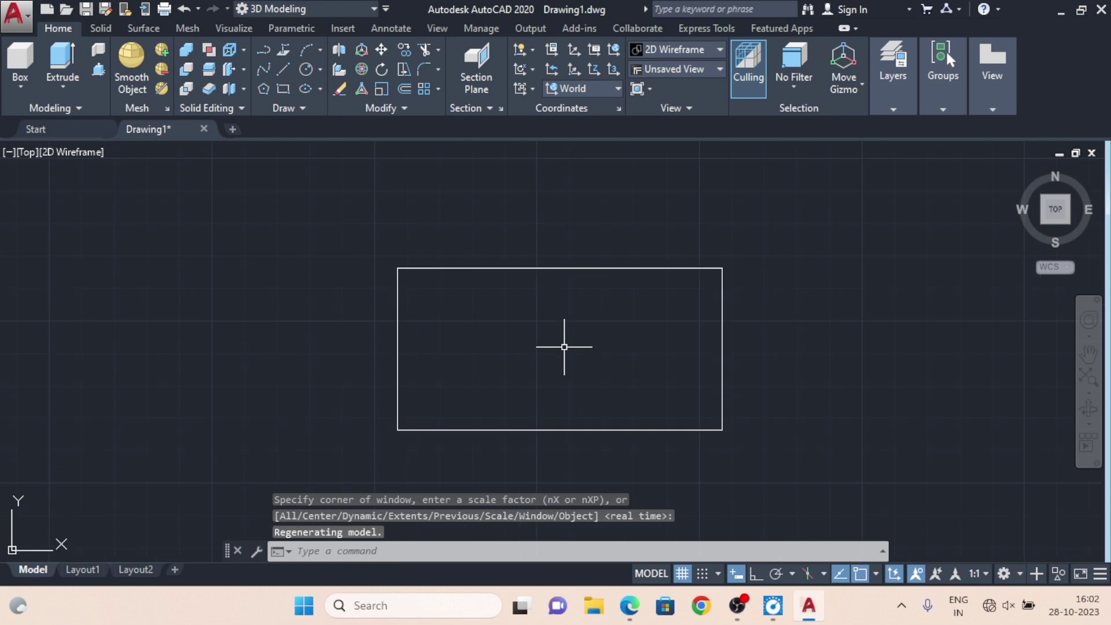
pyautogui.scroll(2, 554, 353)
pyautogui.moveTo(546, 358)
pyautogui.mouseDown(button='middle')
pyautogui.moveTo(531, 345)
pyautogui.moveTo(545, 338)
pyautogui.mouseUp(button='middle')
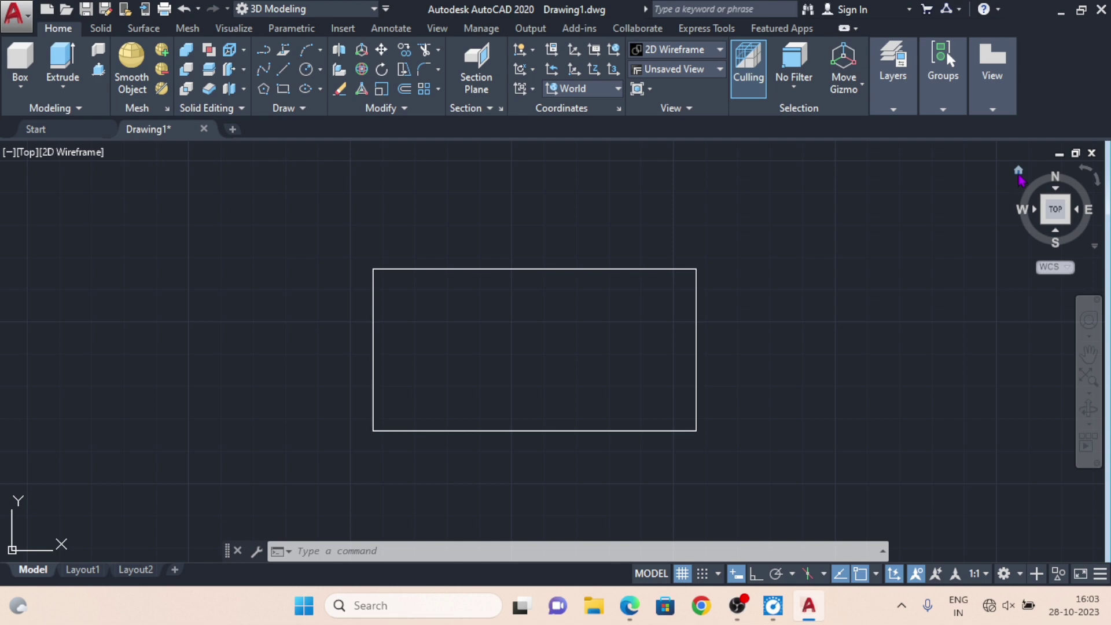
pyautogui.click(1018, 174)
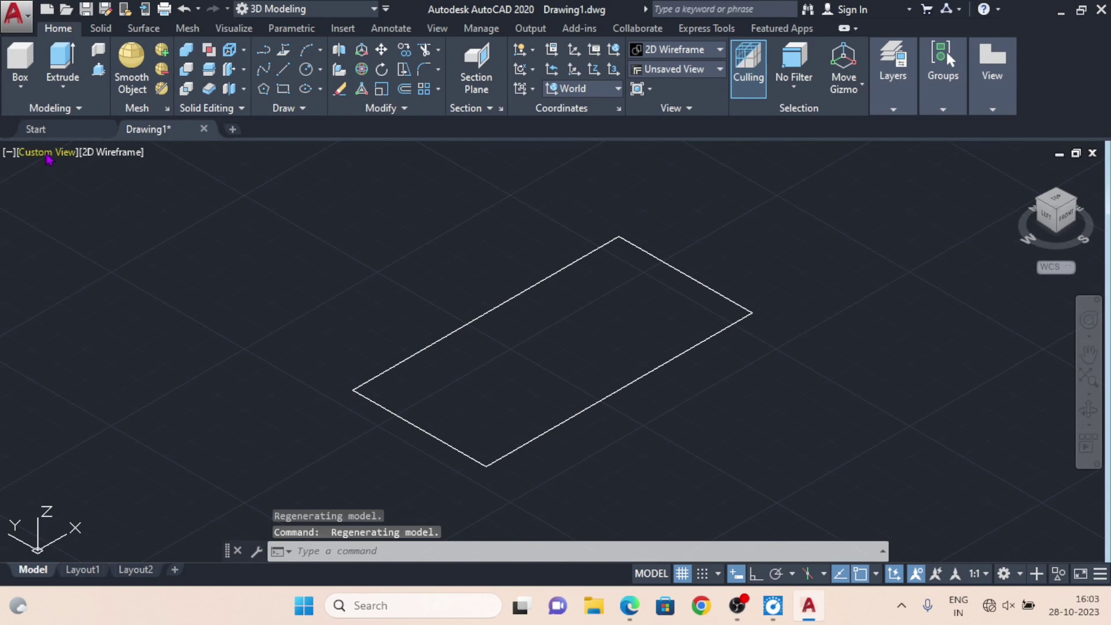
pyautogui.click(47, 153)
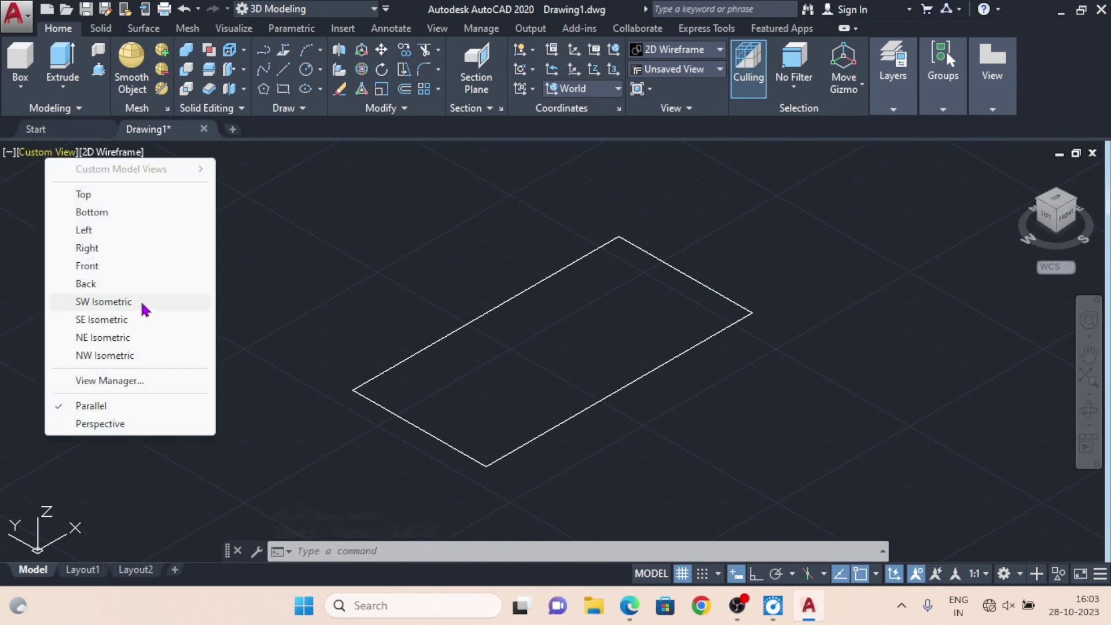
pyautogui.click(266, 297)
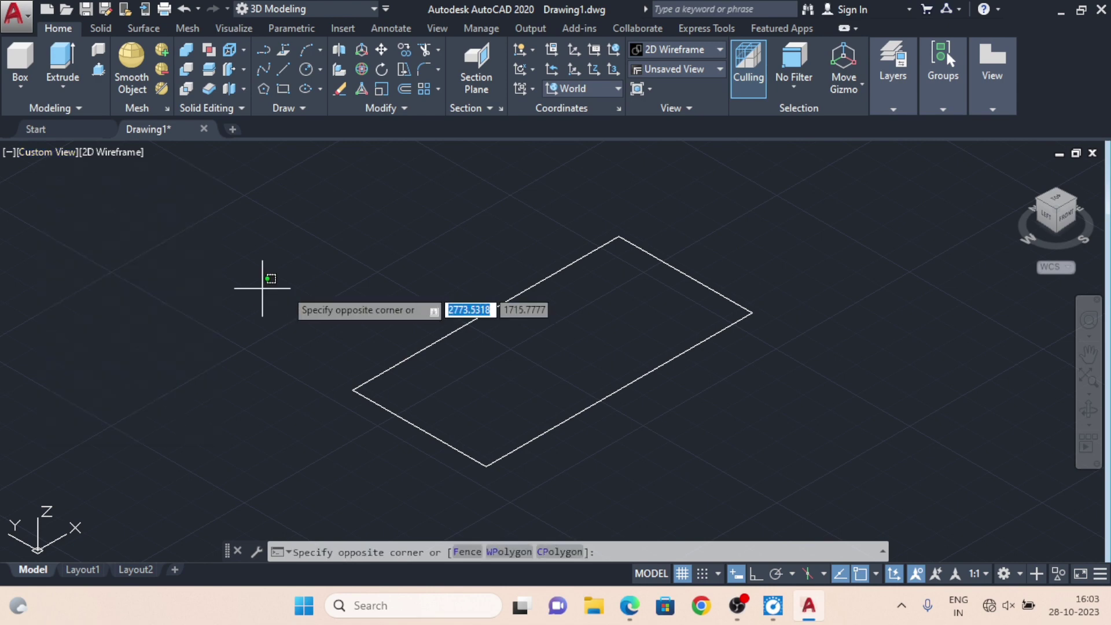
pyautogui.click(431, 278)
pyautogui.press('Escape')
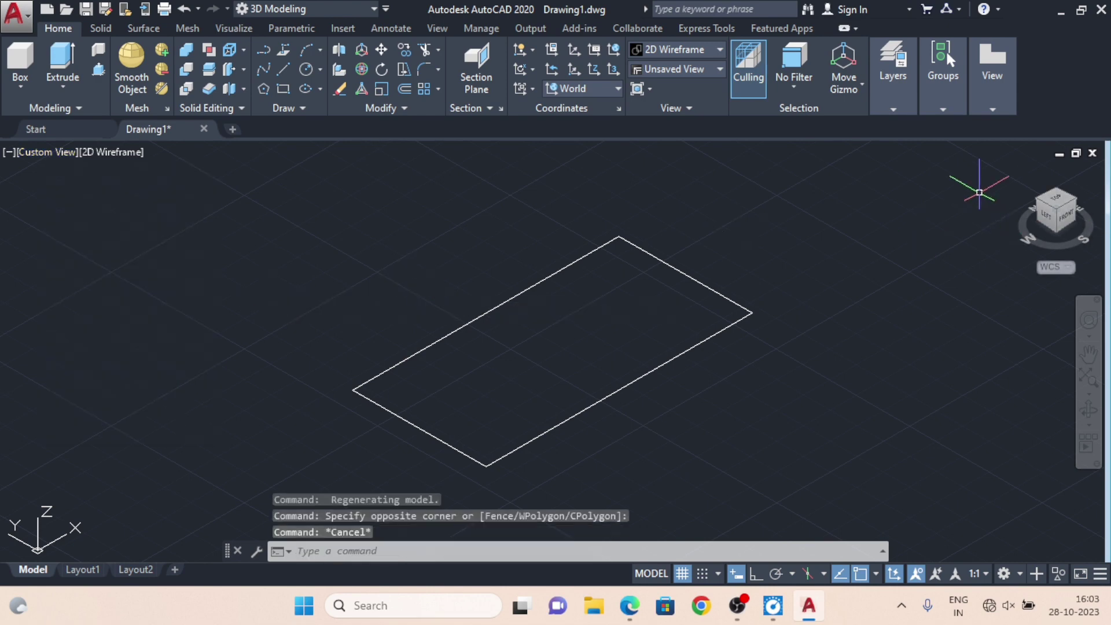
pyautogui.moveTo(664, 303); pyautogui.dragTo(644, 301, button='middle')
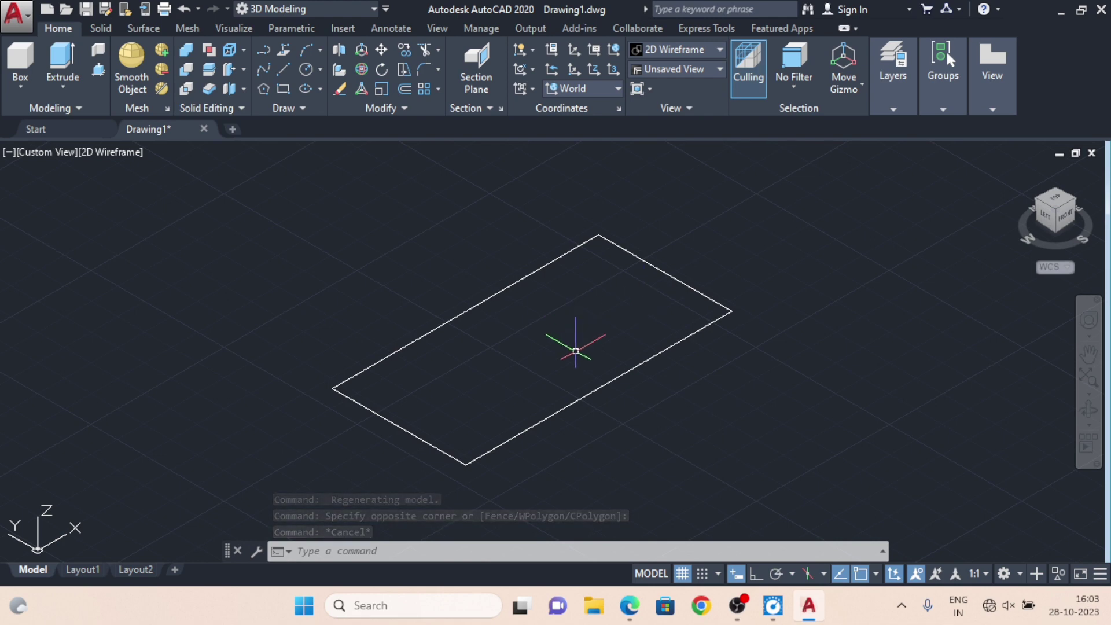
# Check the base height in the EX#1 reference PDF, return to AutoCAD and extrude the rectangle 30 mm upward.
pyautogui.moveTo(576, 347); pyautogui.dragTo(585, 334, button='middle')
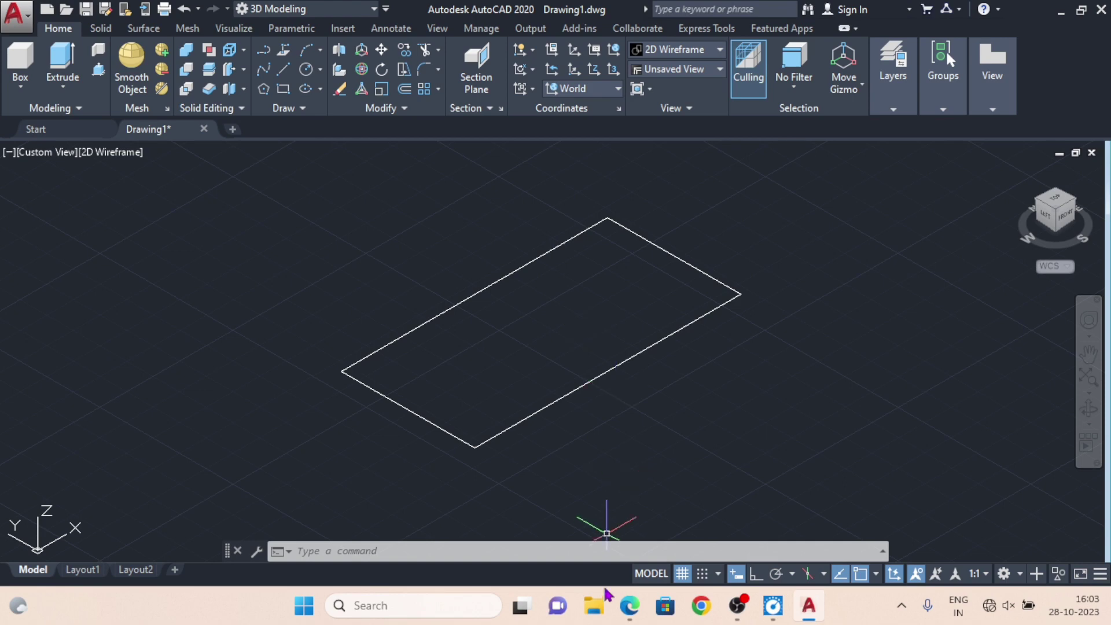
pyautogui.click(630, 605)
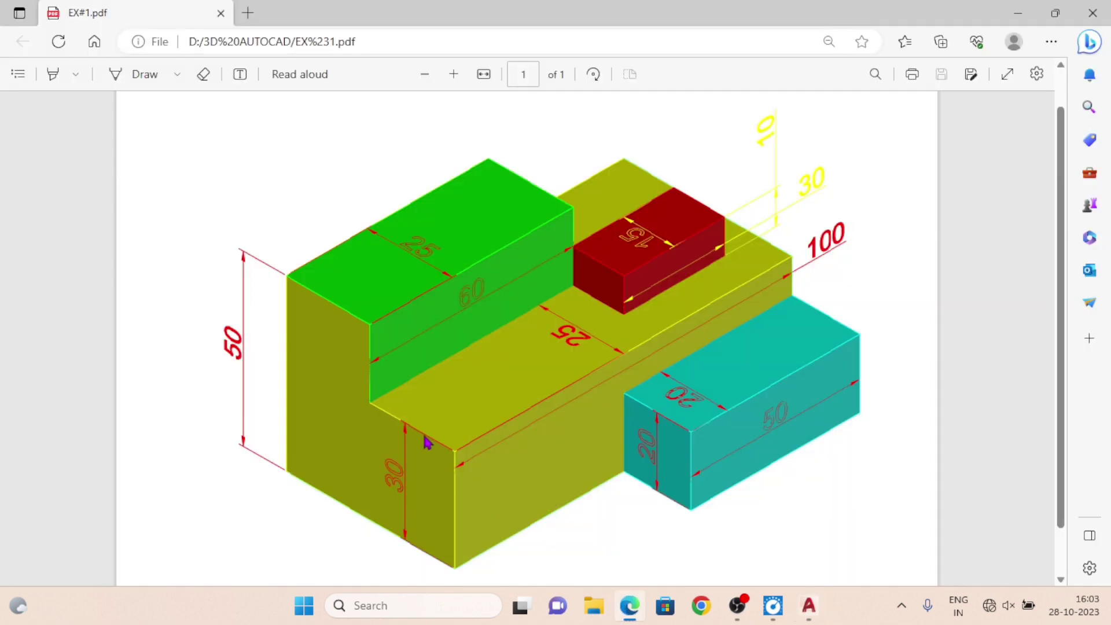
pyautogui.click(808, 605)
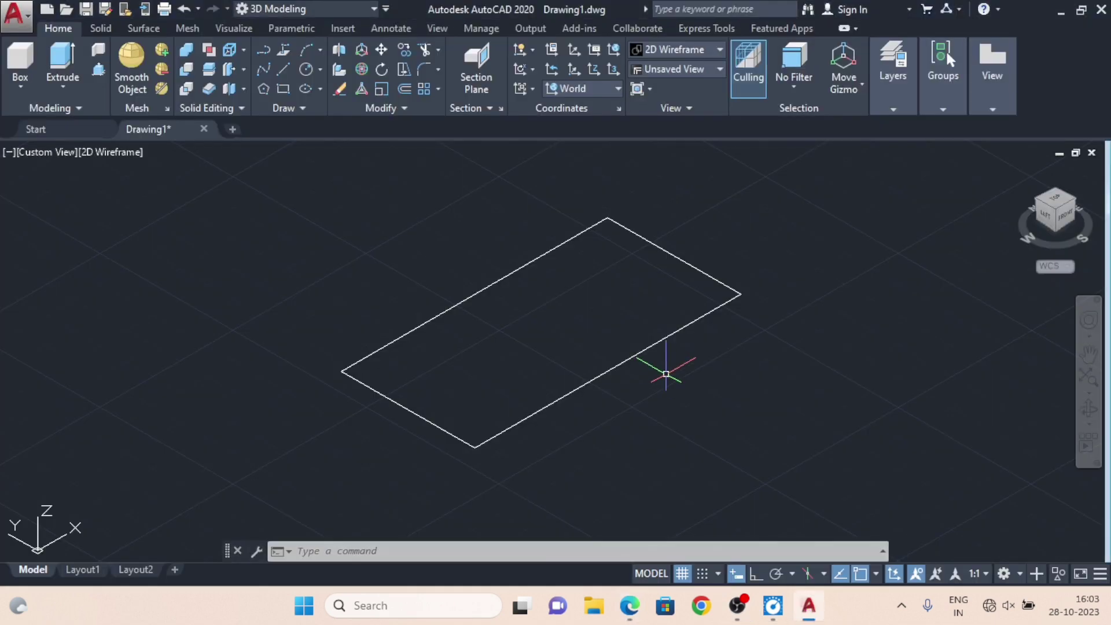
pyautogui.write('XT')
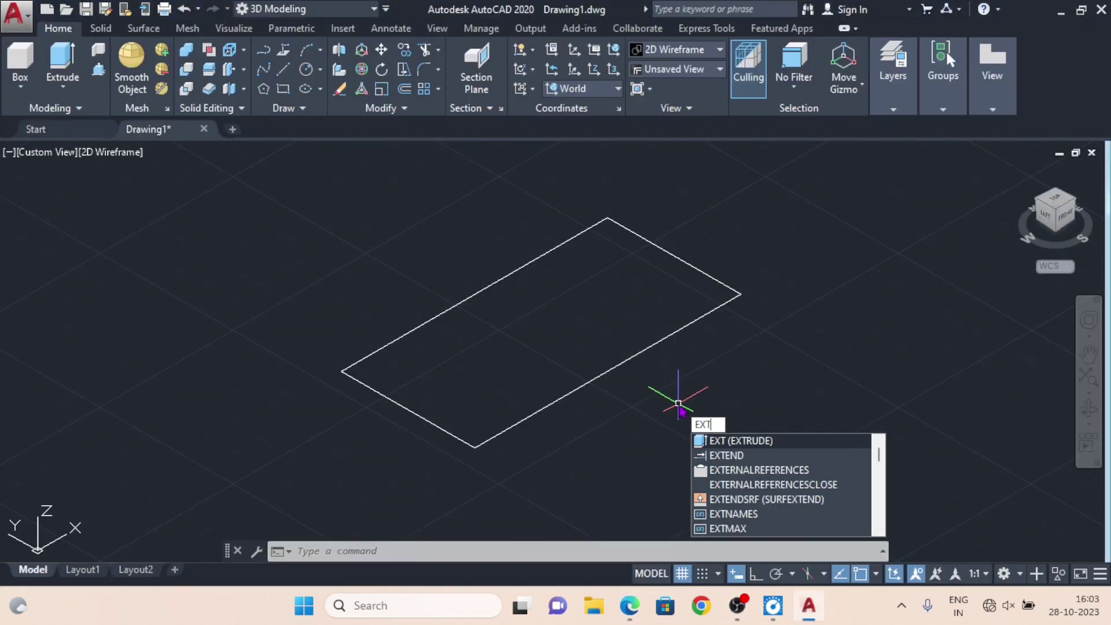
pyautogui.press('Return')
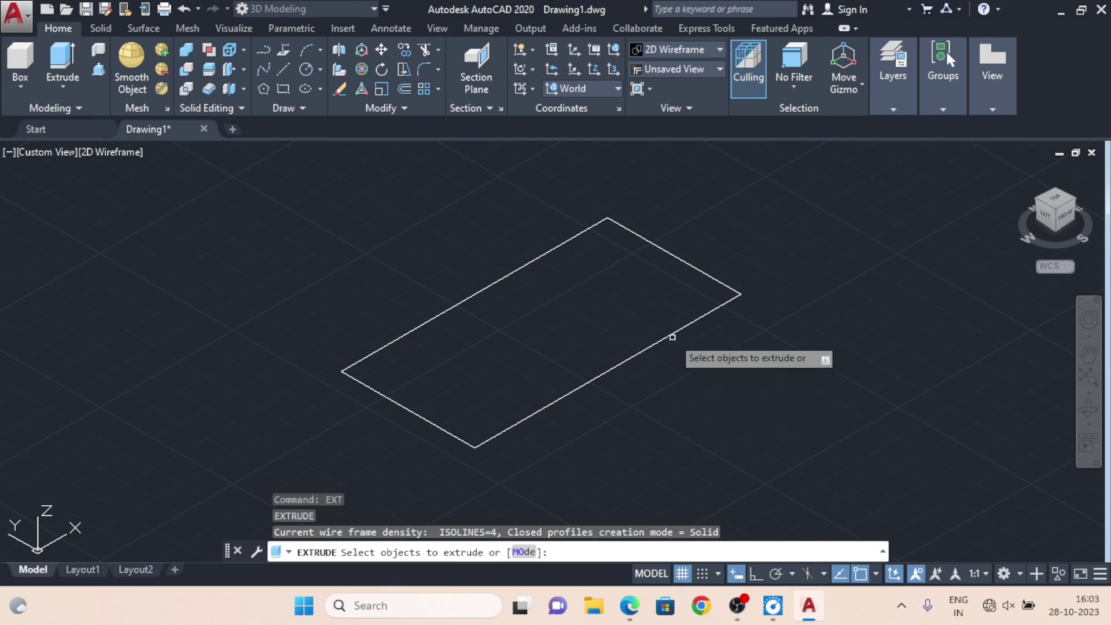
pyautogui.click(672, 335)
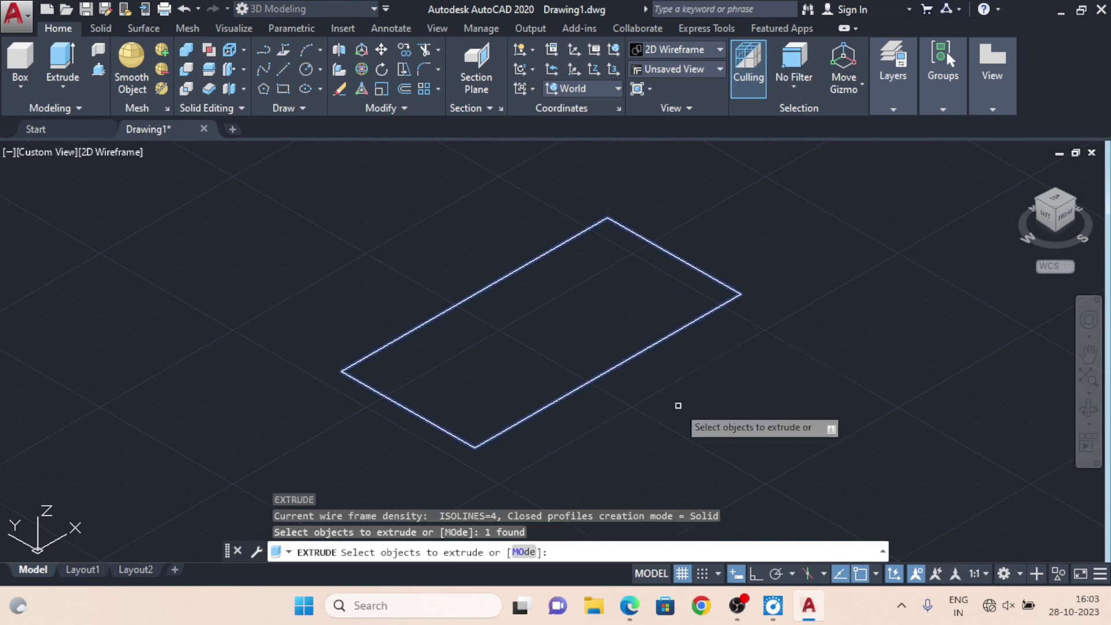
pyautogui.press('Return')
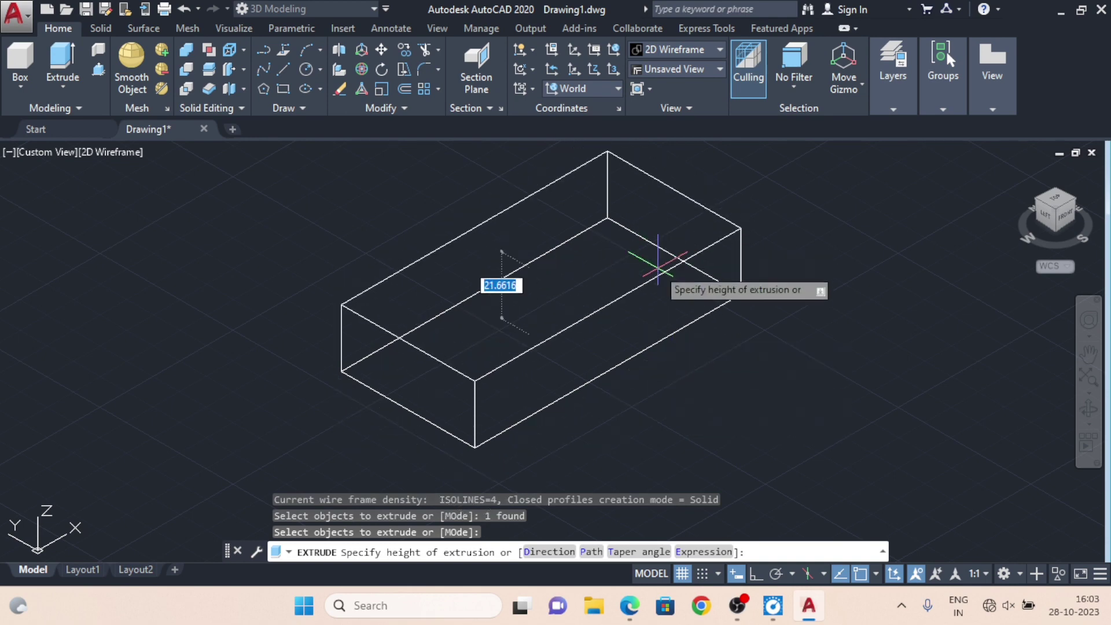
pyautogui.write('30')
pyautogui.press('Return')
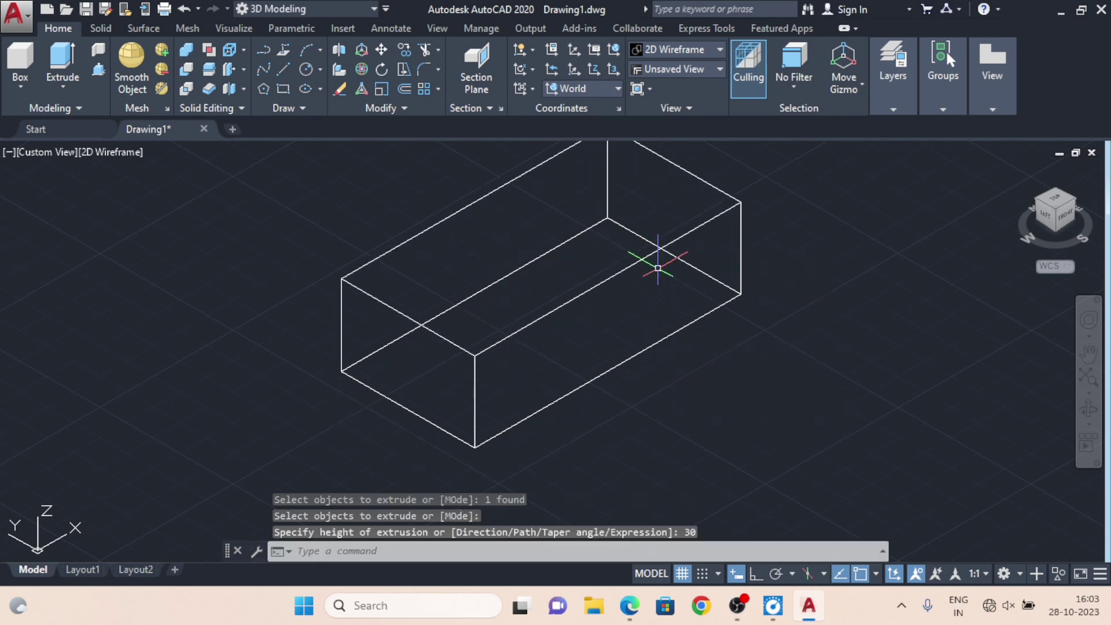
pyautogui.moveTo(588, 241); pyautogui.dragTo(585, 288, button='middle')
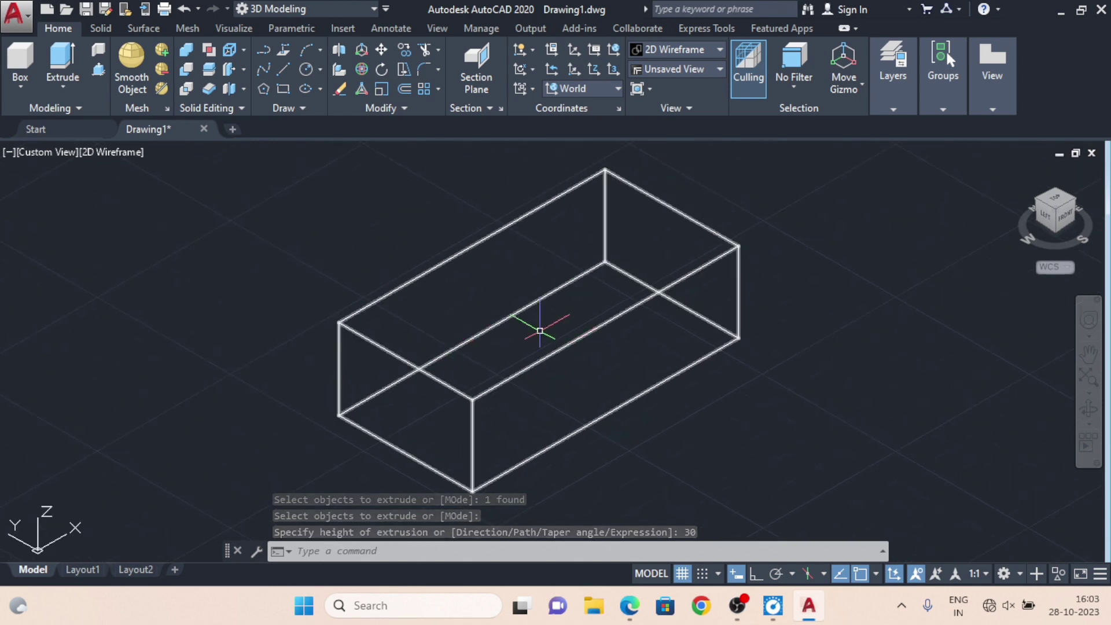
# Set the viewport's visual style to Shaded with edges and dismiss the 3D display performance notice.
pyautogui.click(118, 153)
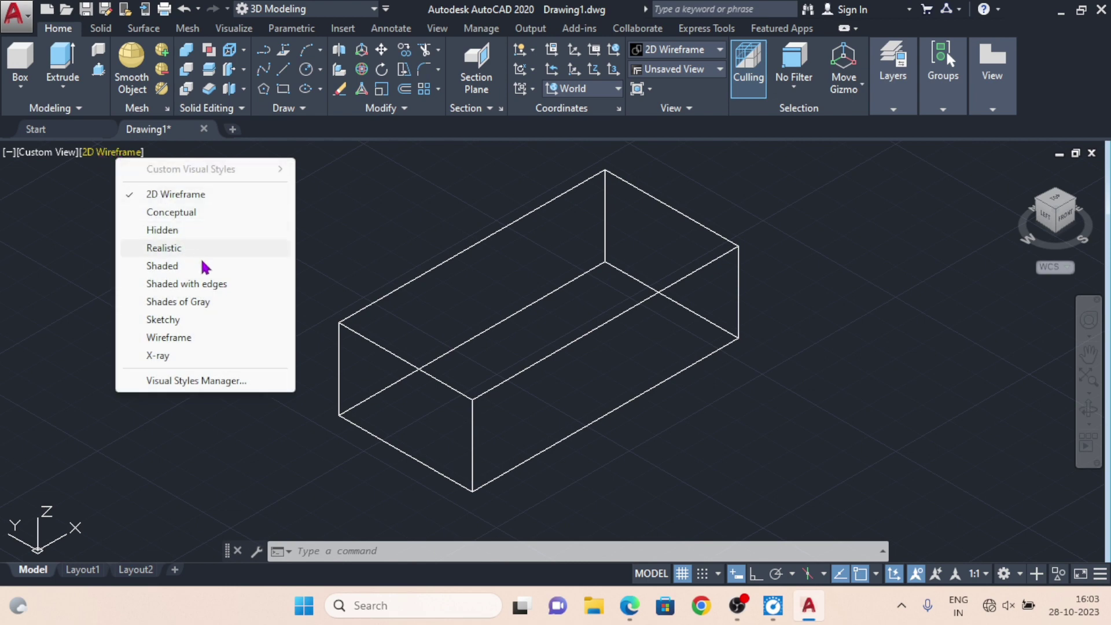
pyautogui.click(223, 284)
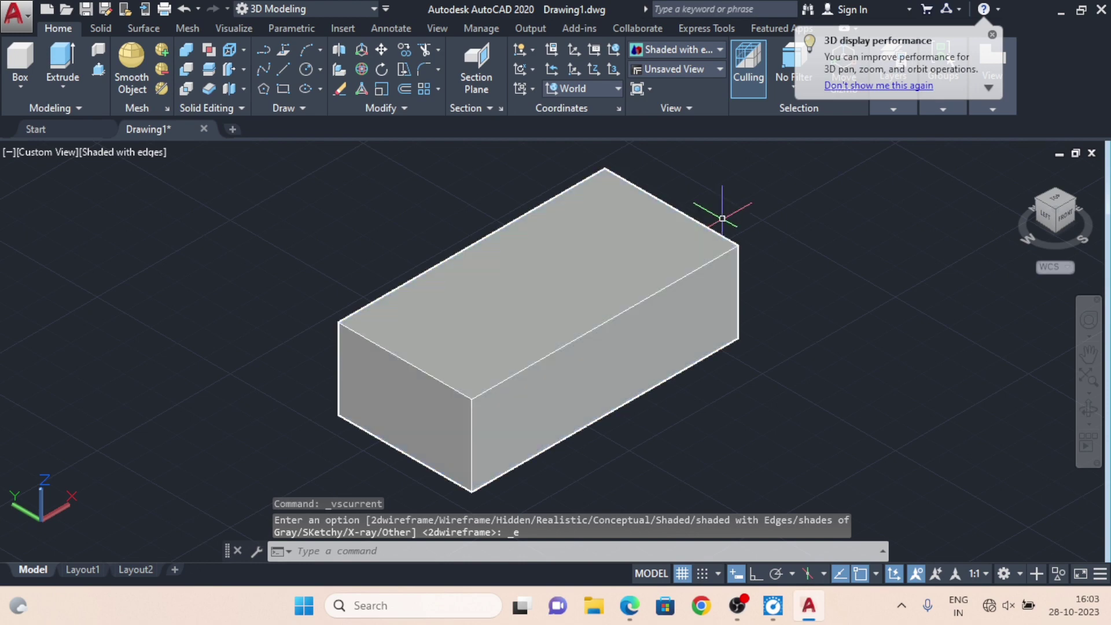
pyautogui.click(992, 36)
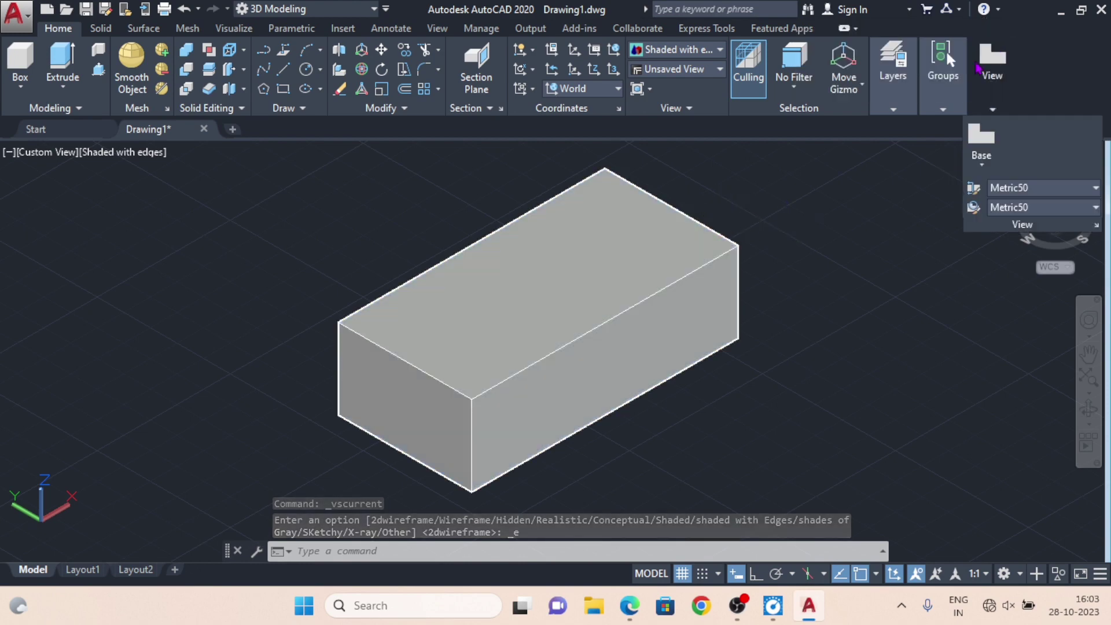
pyautogui.press('Escape')
pyautogui.keyDown('shift'); pyautogui.moveTo(814, 258); pyautogui.dragTo(815, 258, button='middle'); pyautogui.keyUp('shift')
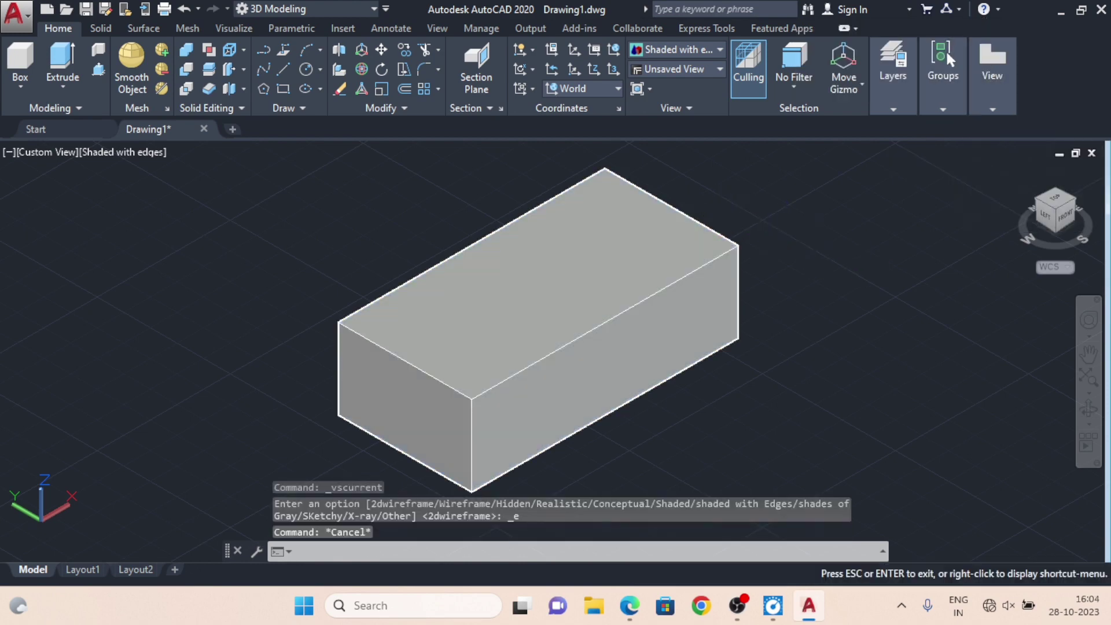
pyautogui.press('Escape')
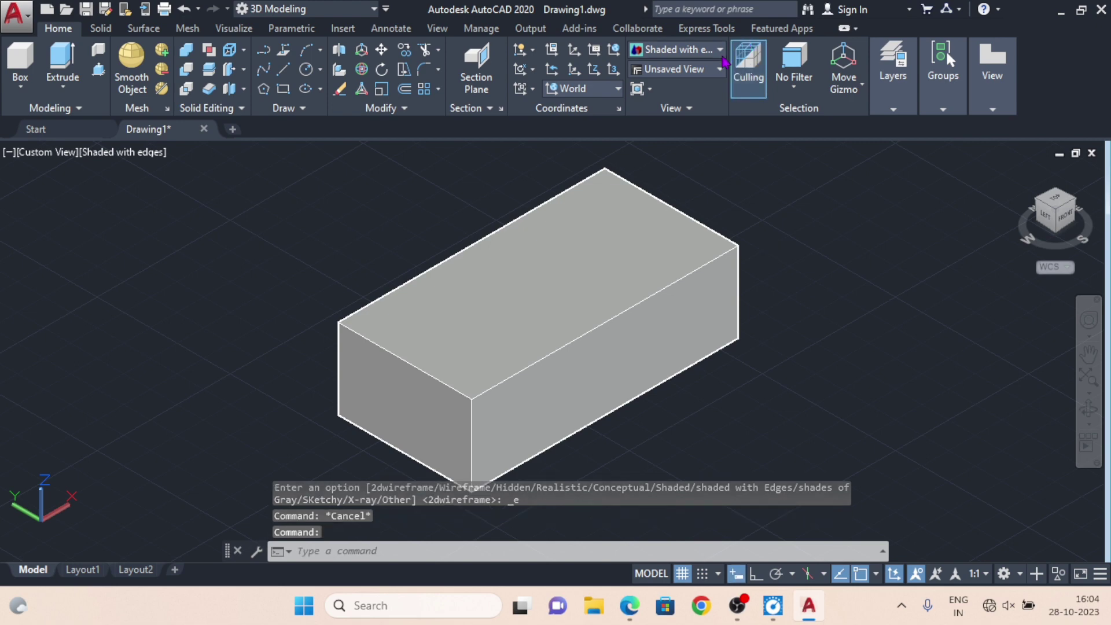
pyautogui.click(721, 50)
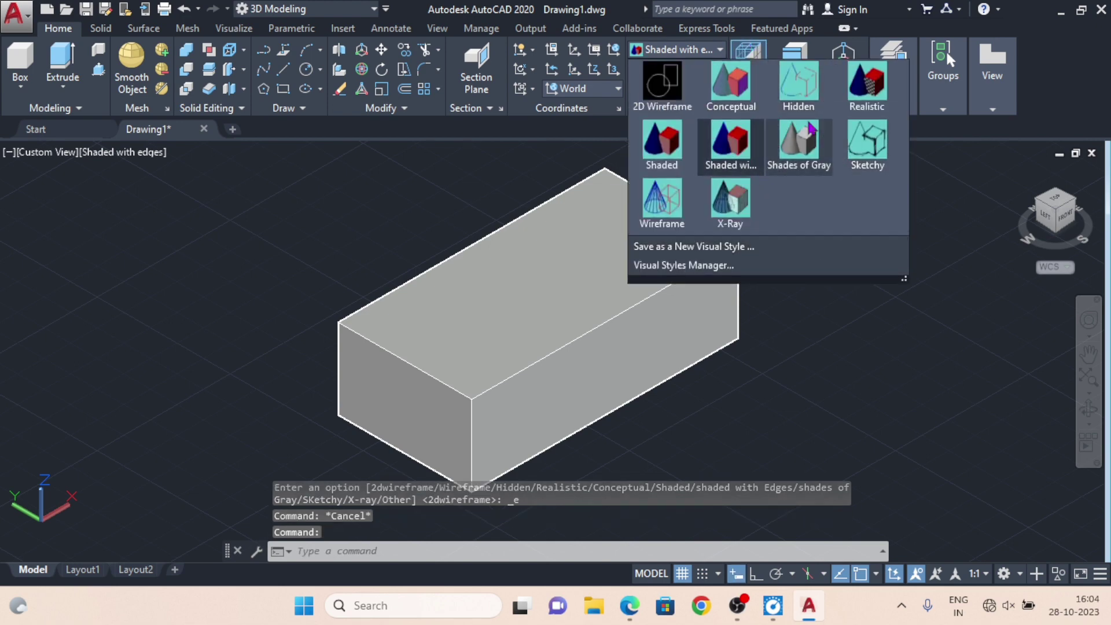
pyautogui.click(853, 372)
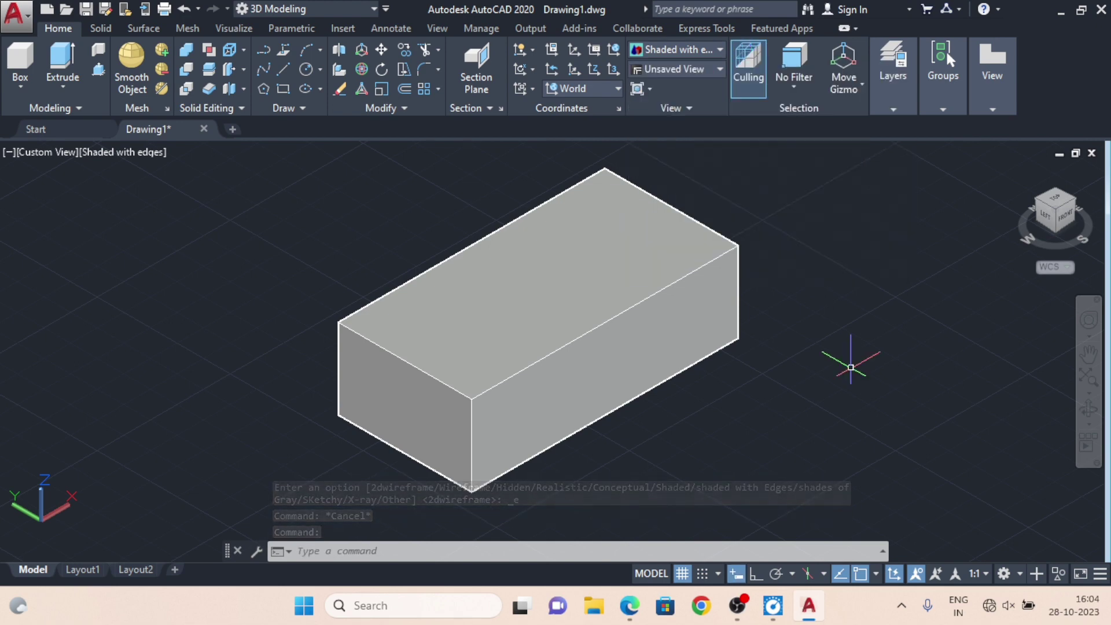
pyautogui.moveTo(784, 256); pyautogui.dragTo(776, 261, button='middle')
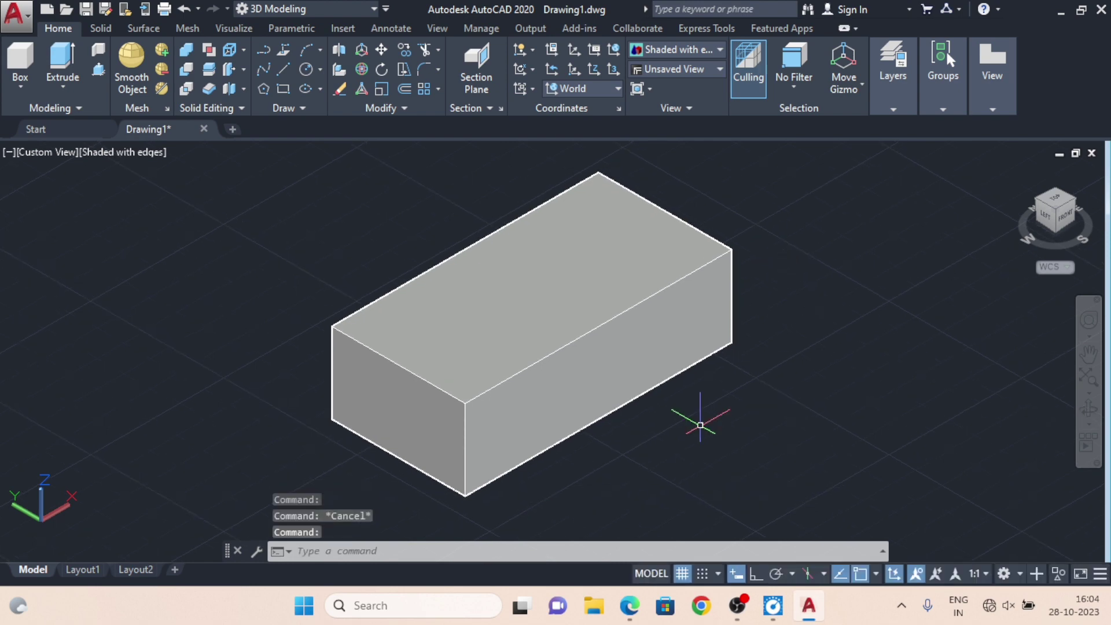
# Check the upper blocks in the EX#1 reference PDF, return to AutoCAD and turn Ortho mode on.
pyautogui.click(633, 606)
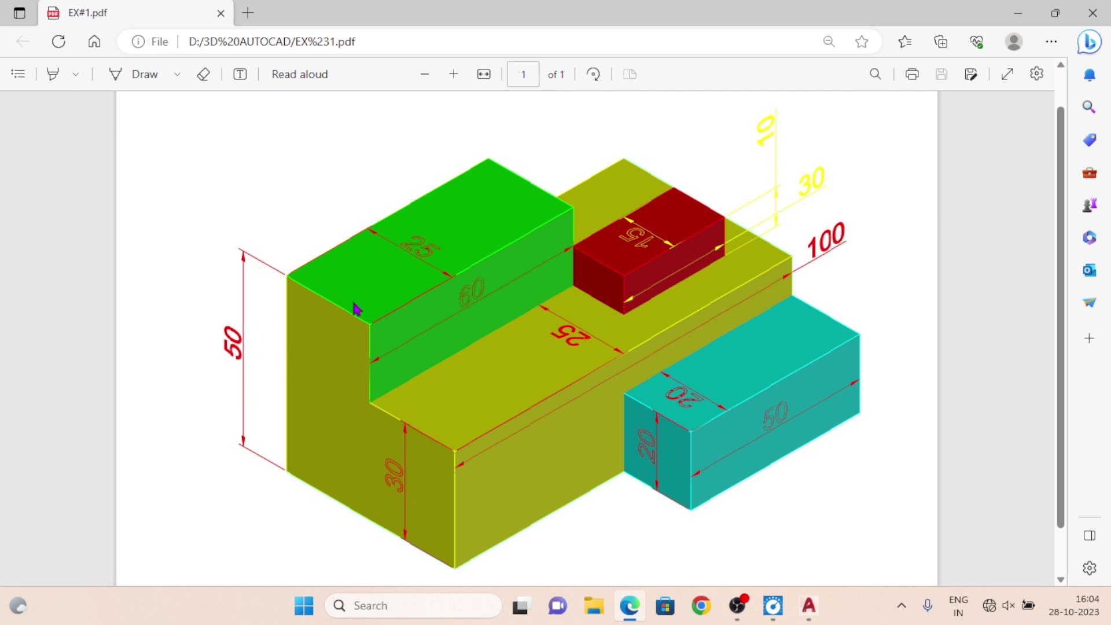
pyautogui.click(809, 605)
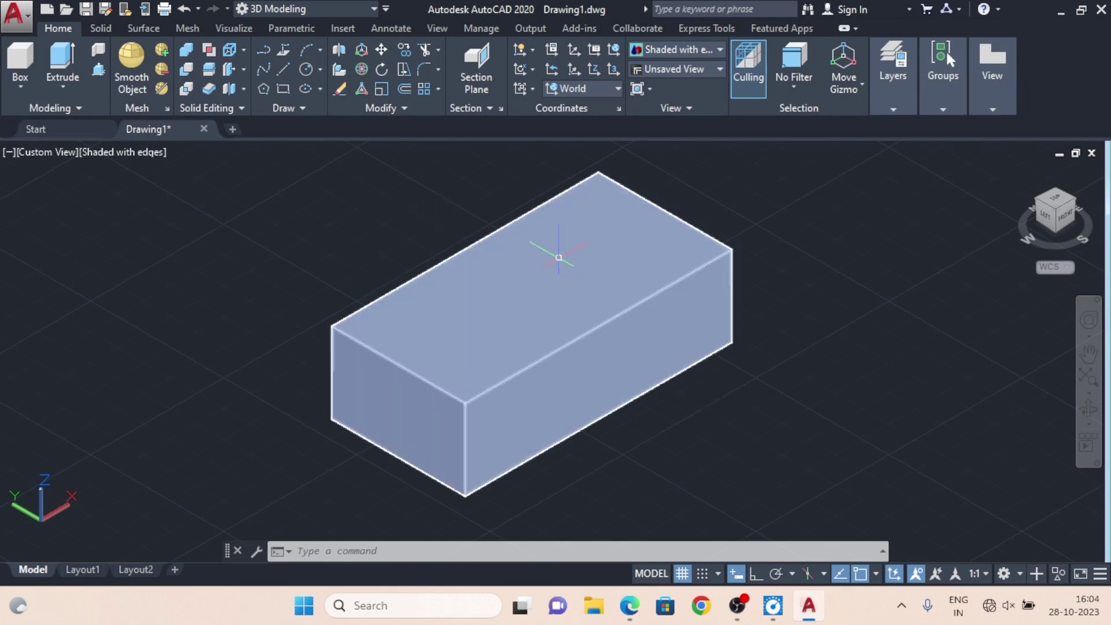
pyautogui.click(756, 574)
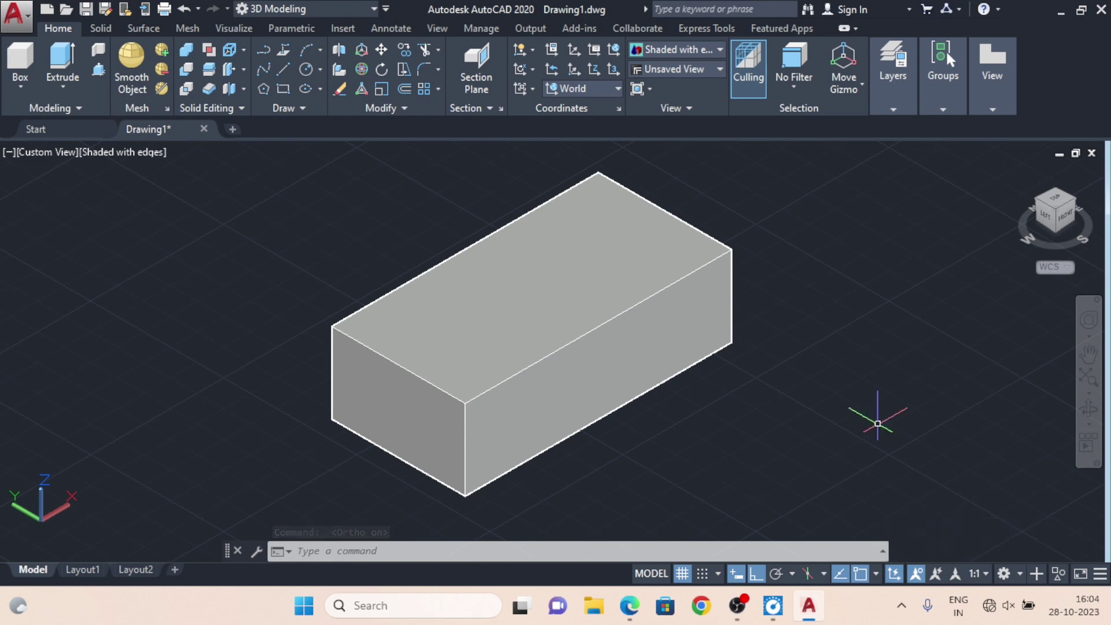
# Check the current value of the UCSDETECT system variable and cancel the command.
pyautogui.write('UC')
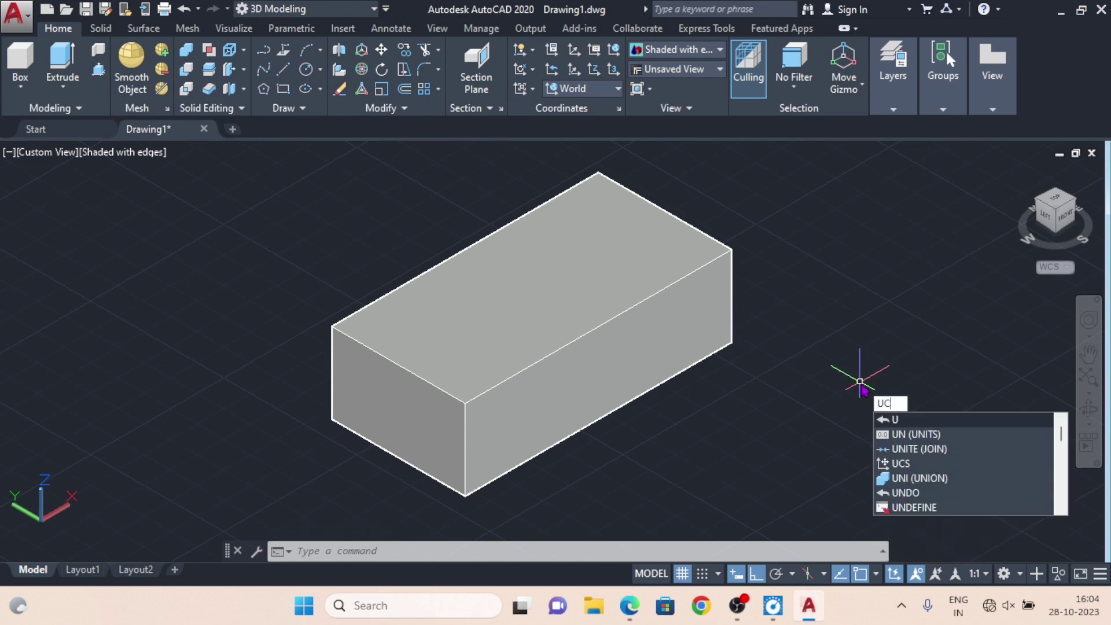
pyautogui.write('SDET')
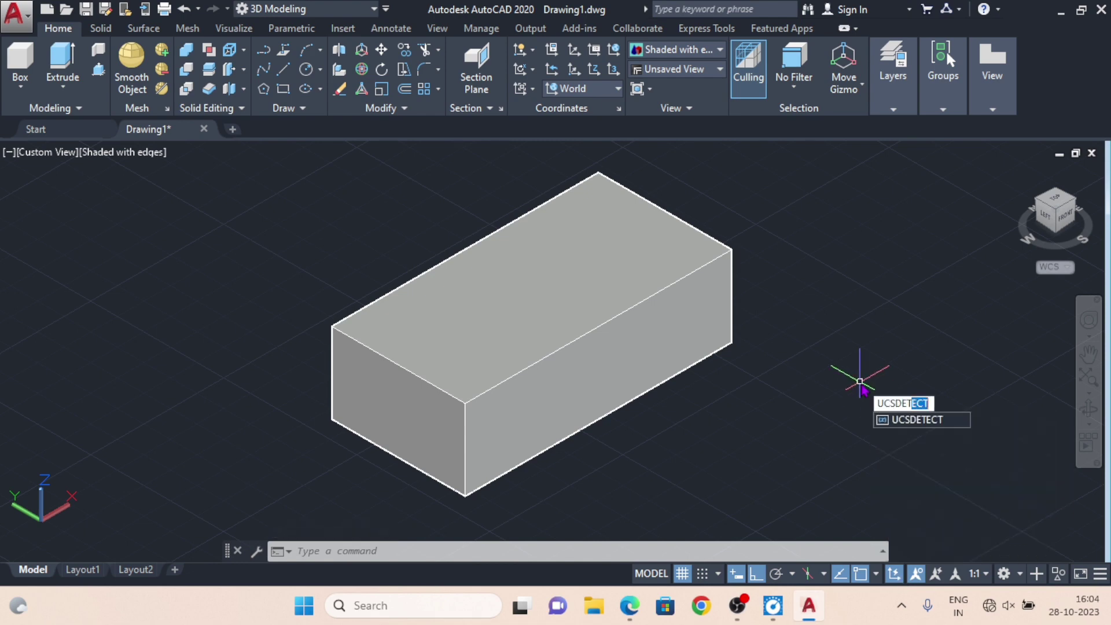
pyautogui.scroll(-4, 860, 382)
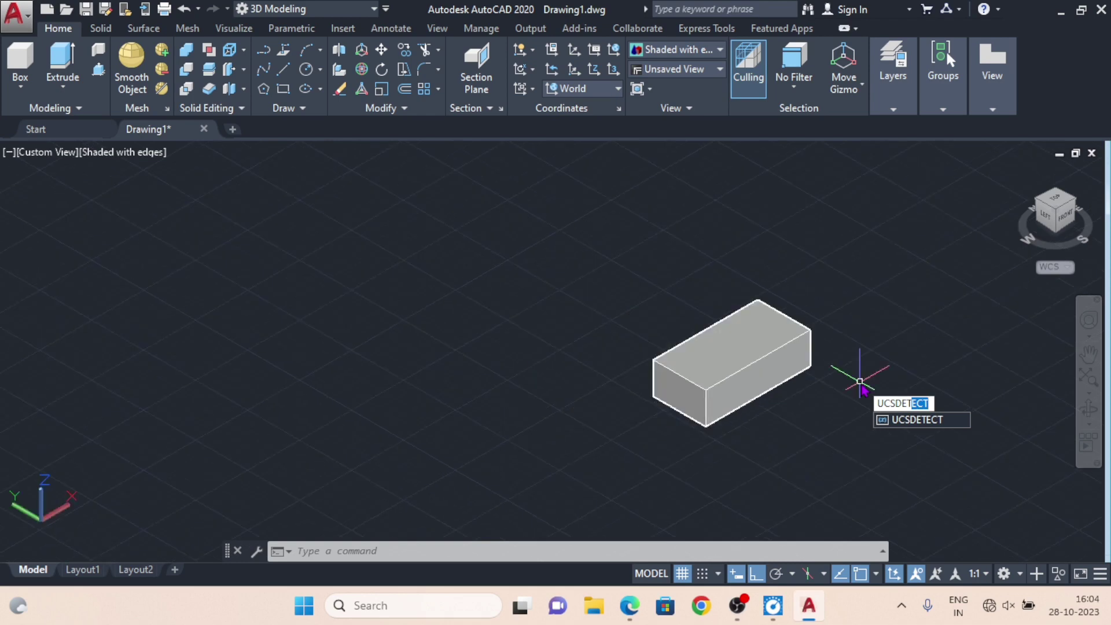
pyautogui.press('Return')
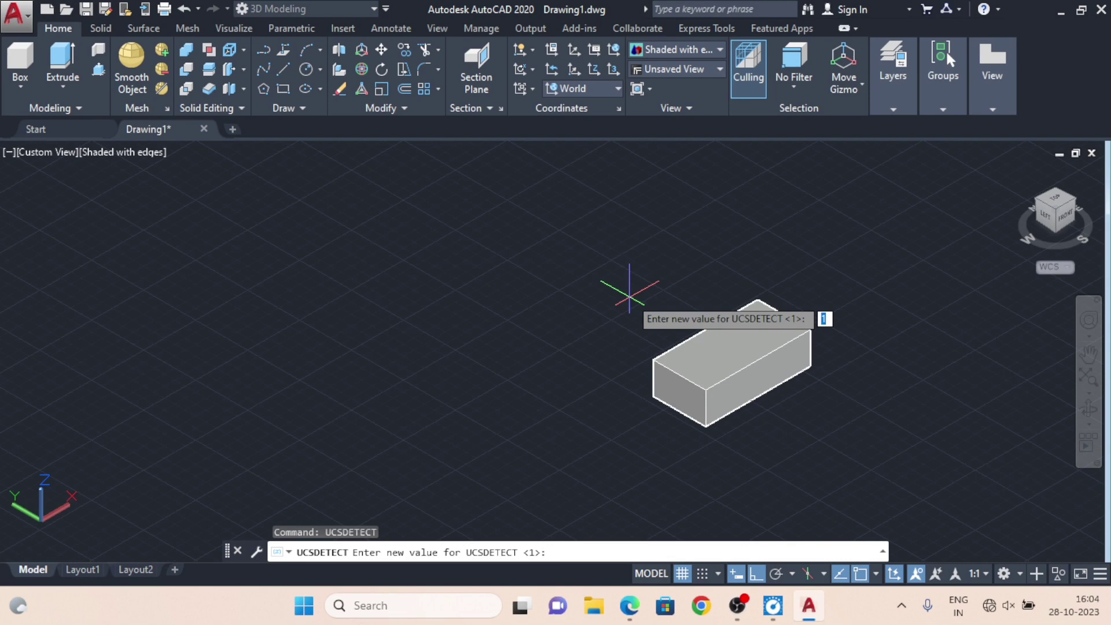
pyautogui.press('Escape')
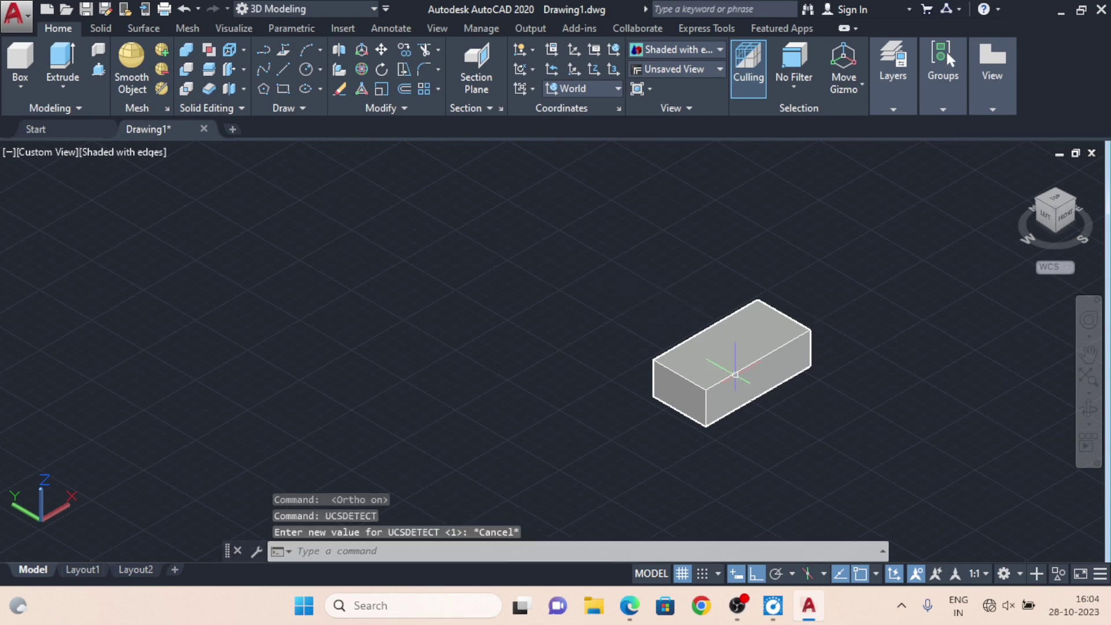
# Draw a freehand rectangle on the ground plane beside the block, using the World coordinate system.
pyautogui.scroll(5, 736, 375)
pyautogui.moveTo(740, 381); pyautogui.dragTo(612, 379, button='middle')
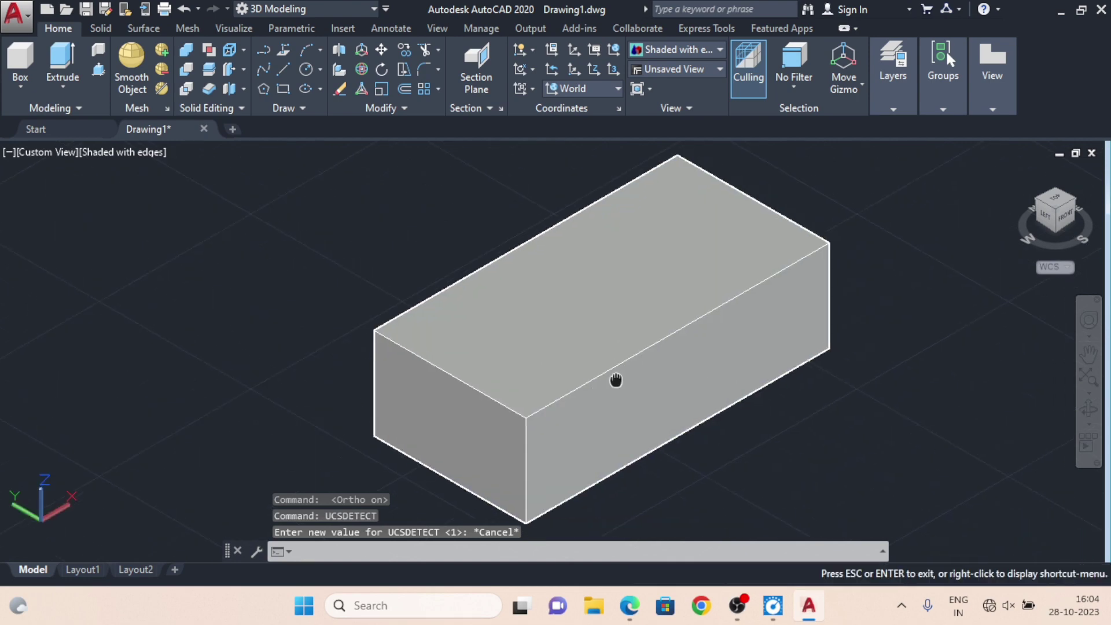
pyautogui.click(603, 312)
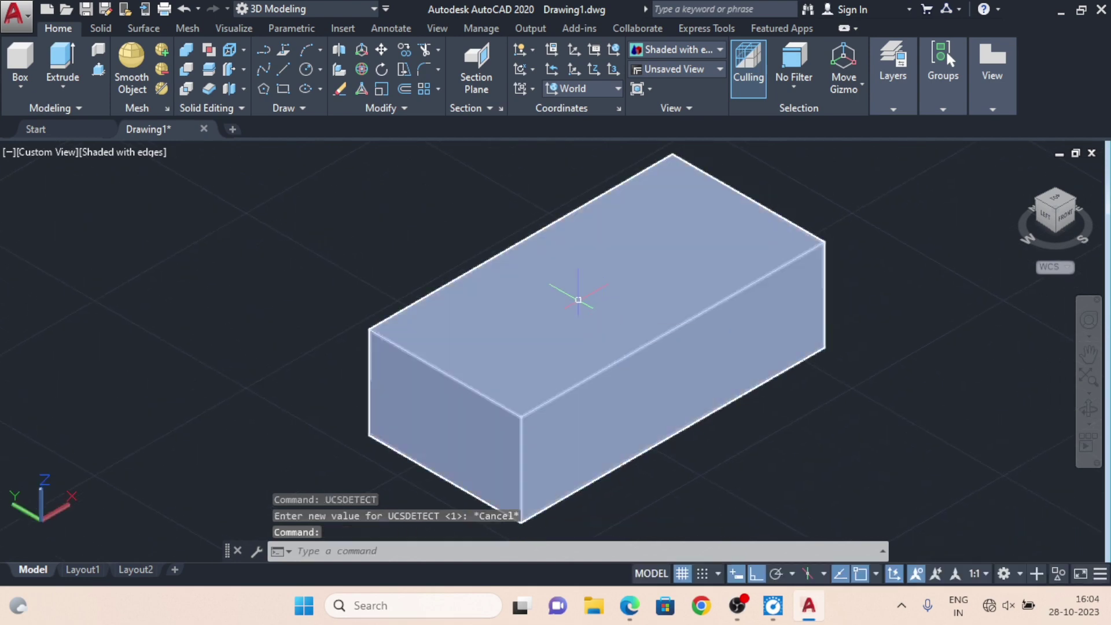
pyautogui.write('RE')
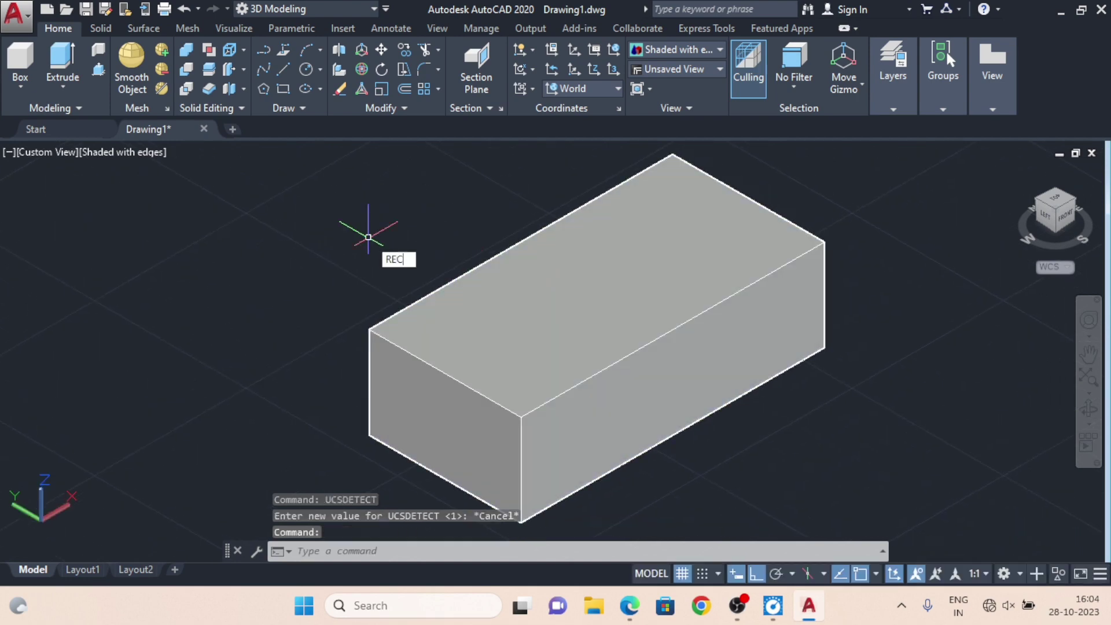
pyautogui.write('C')
pyautogui.press('Return')
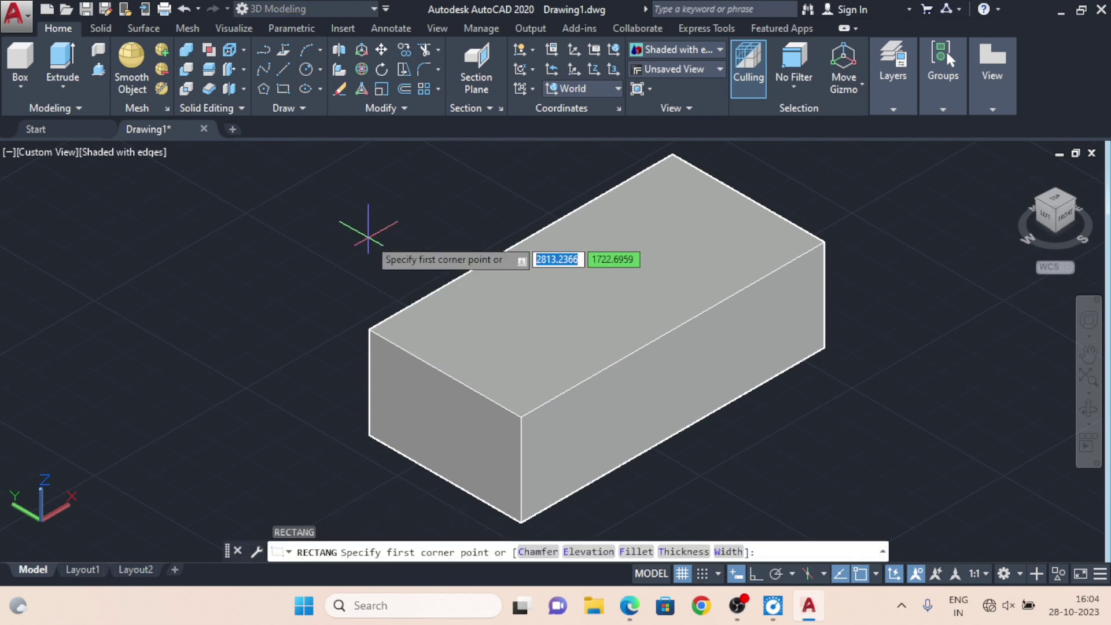
pyautogui.moveTo(703, 342); pyautogui.dragTo(674, 335, button='middle')
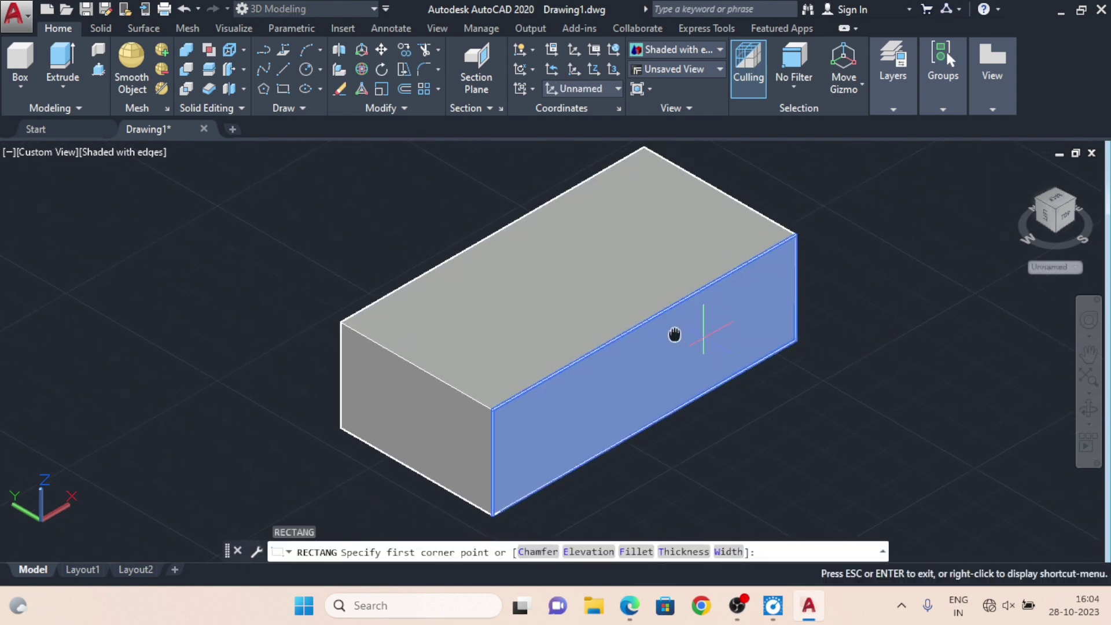
pyautogui.click(835, 408)
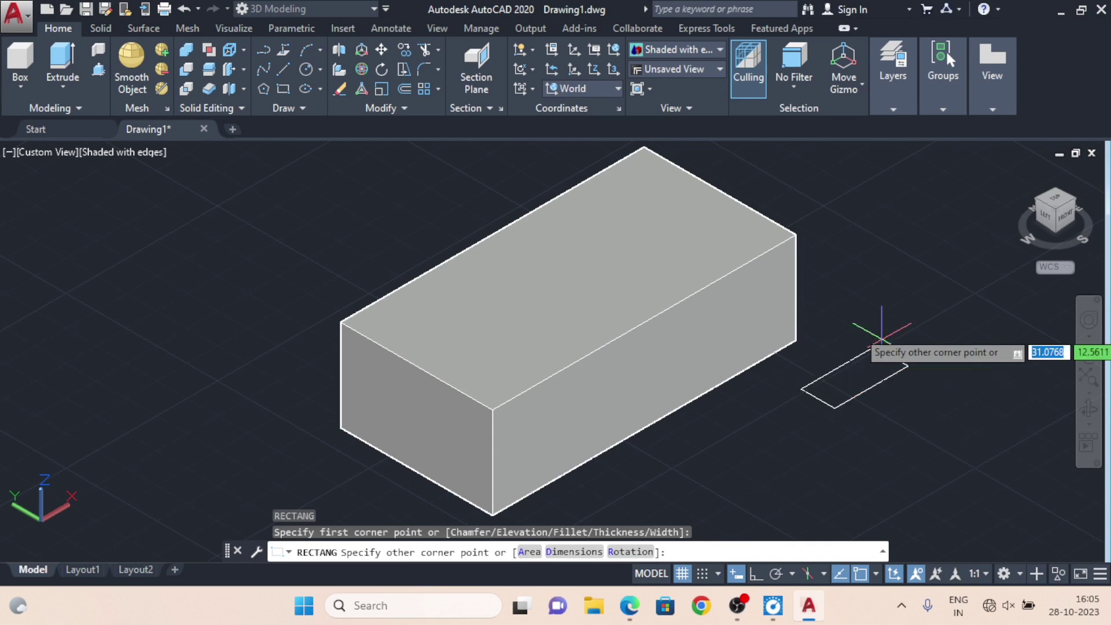
pyautogui.click(1013, 408)
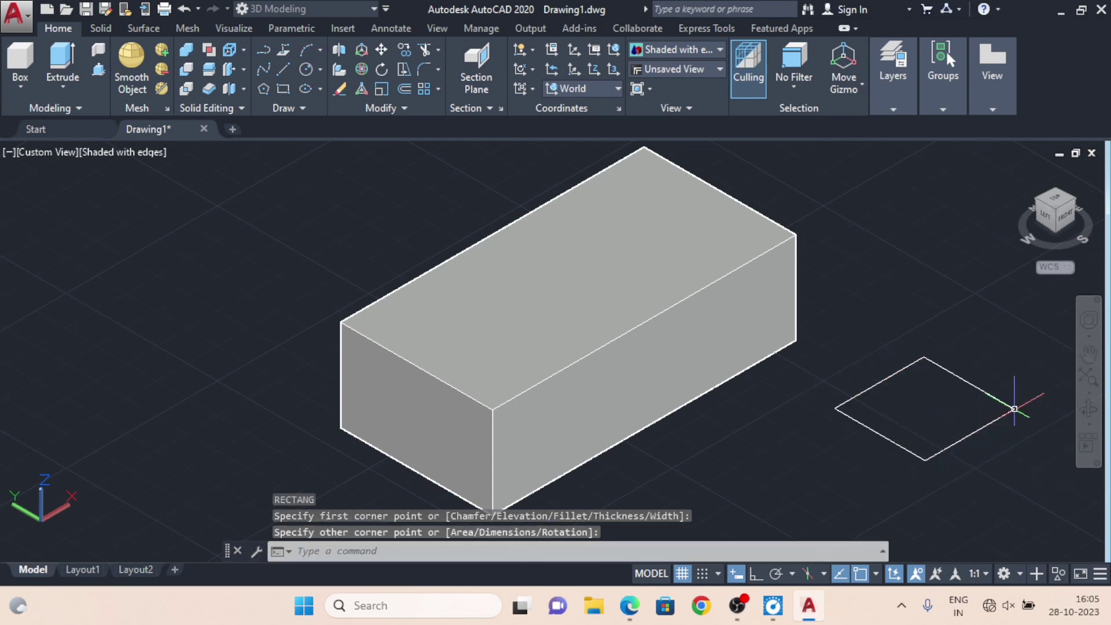
pyautogui.moveTo(814, 372); pyautogui.dragTo(776, 353, button='middle')
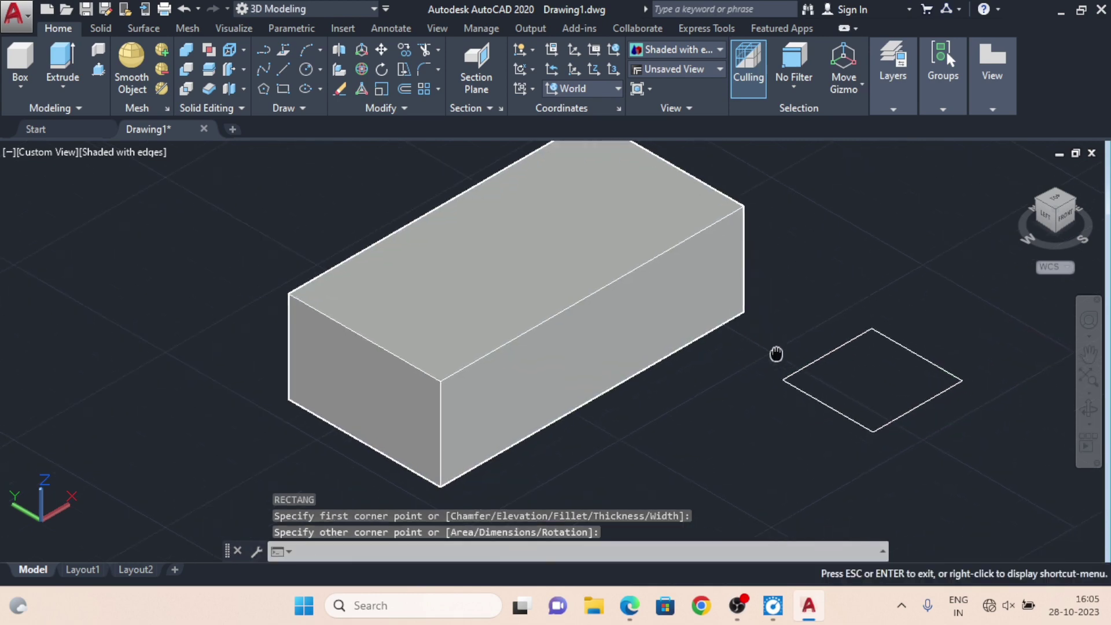
pyautogui.moveTo(609, 289); pyautogui.dragTo(590, 320, button='middle')
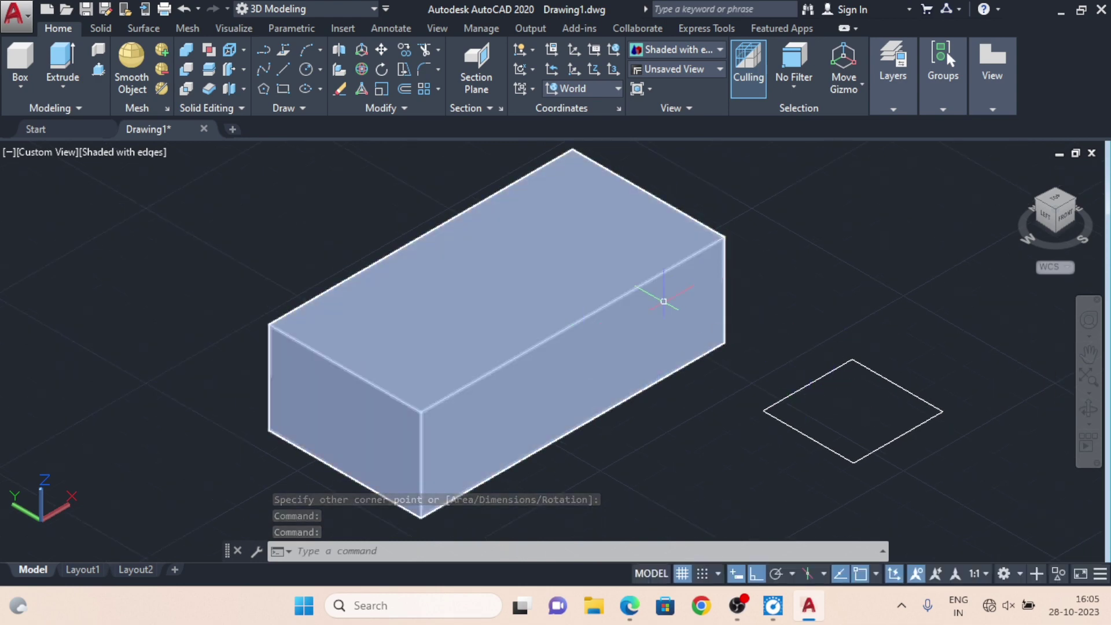
pyautogui.write('RE')
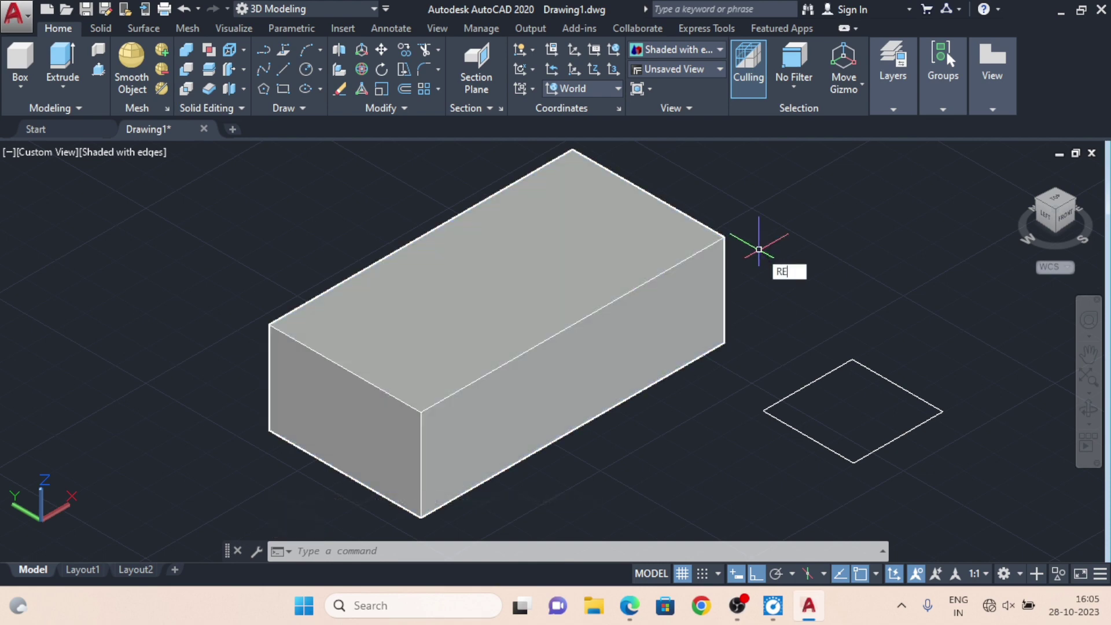
pyautogui.write('C')
pyautogui.press('Return')
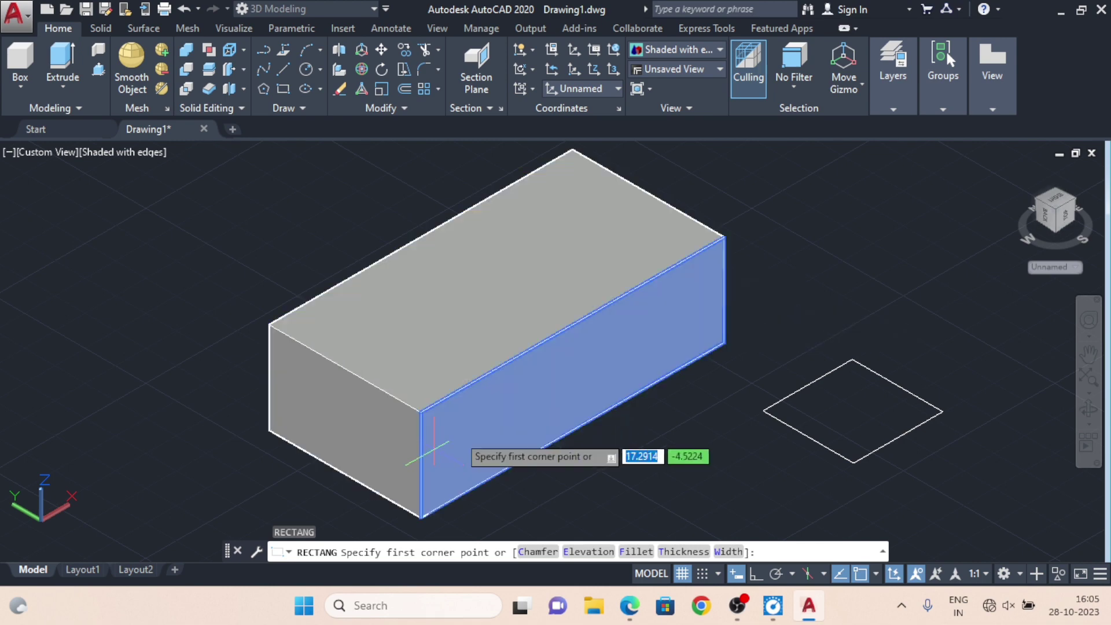
pyautogui.click(422, 413)
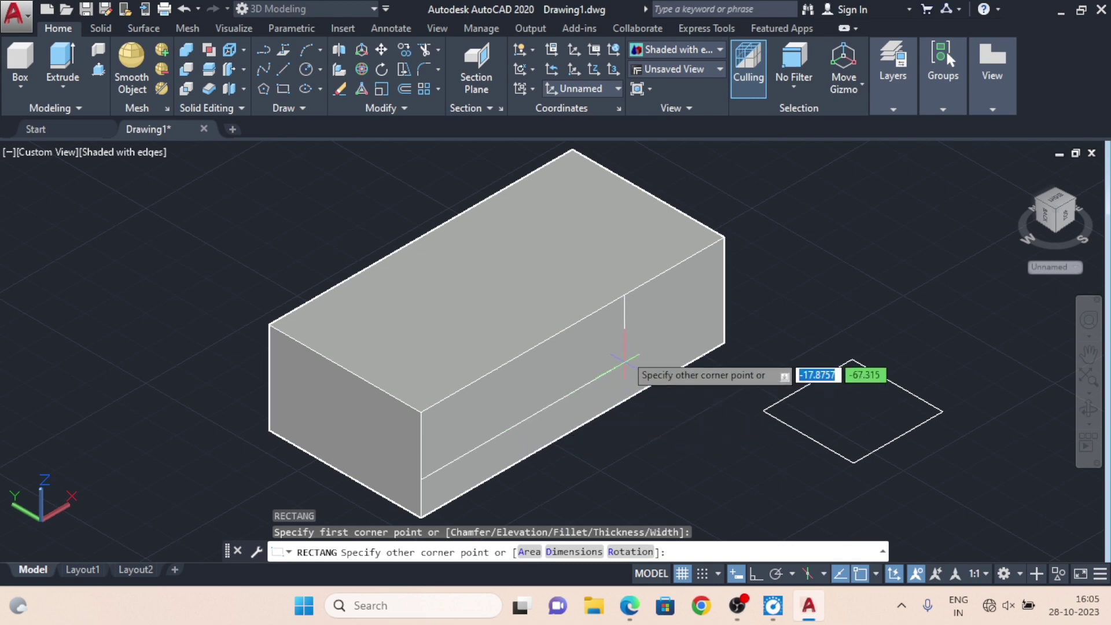
pyautogui.press('Escape')
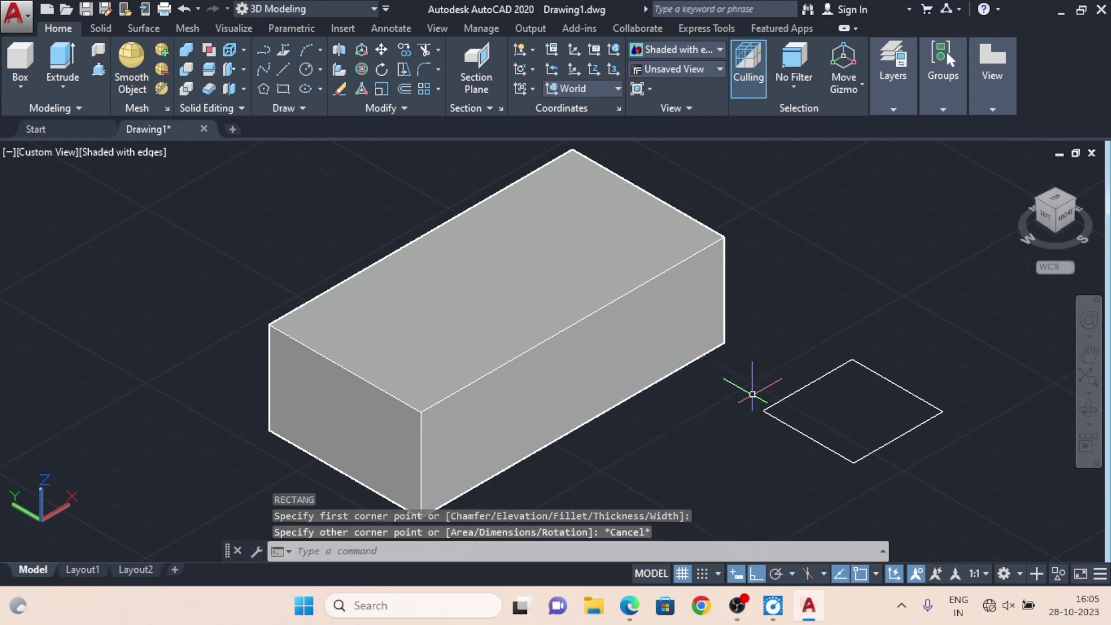
# Delete the freehand rectangle lying on the ground plane beside the block.
pyautogui.click(812, 380)
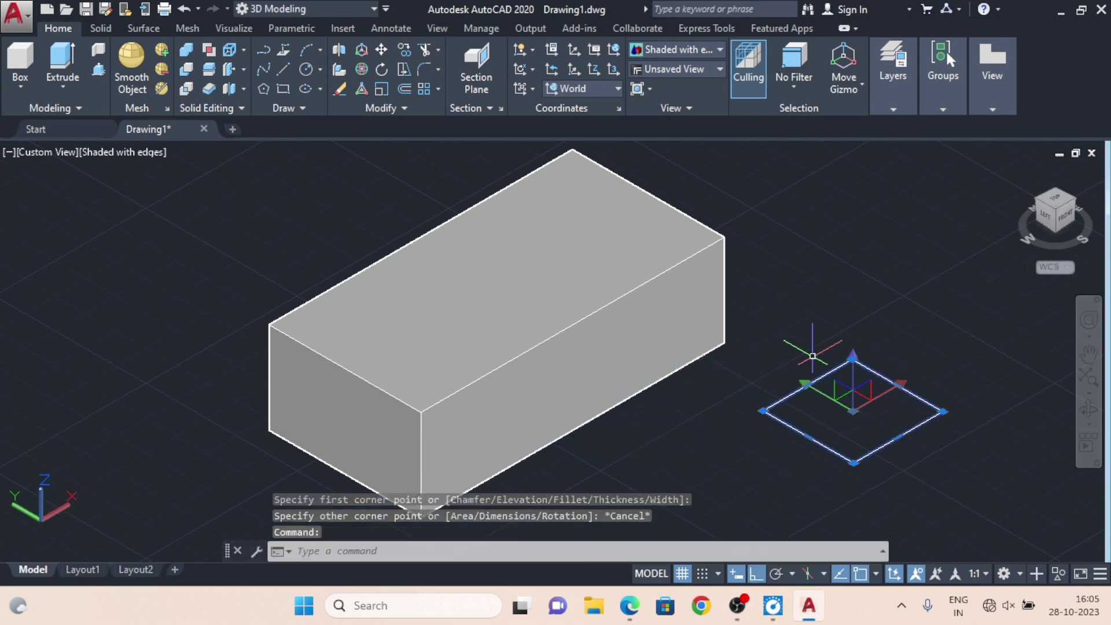
pyautogui.press('Delete')
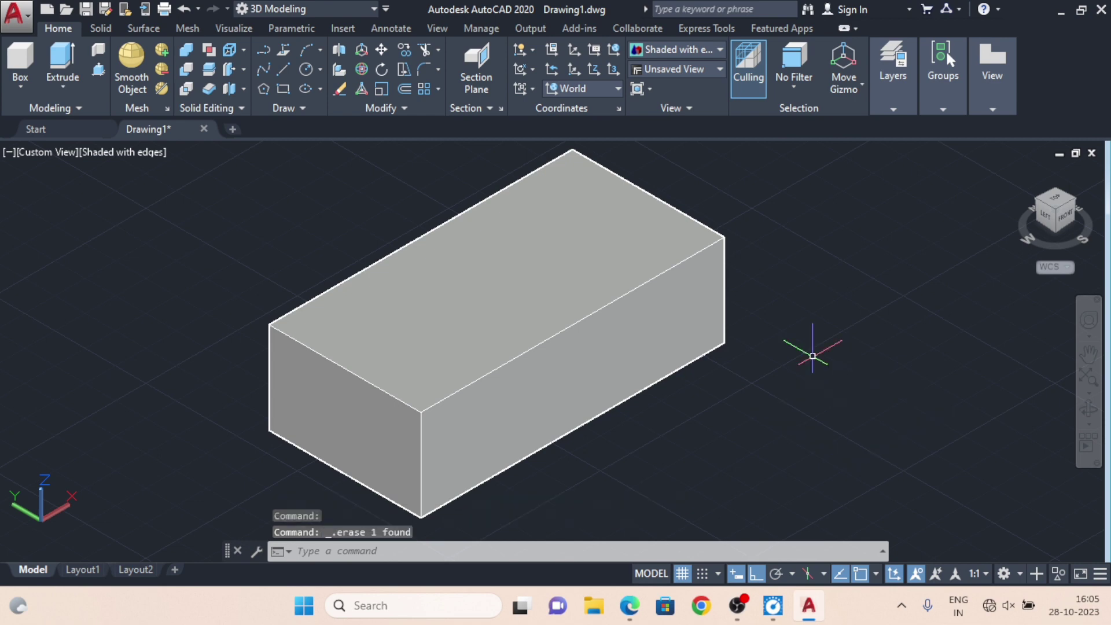
# Try a rectangle from the top face's far-left corner with its opposite corner at @-25,60, and erase it.
pyautogui.write('rec')
pyautogui.press('Return')
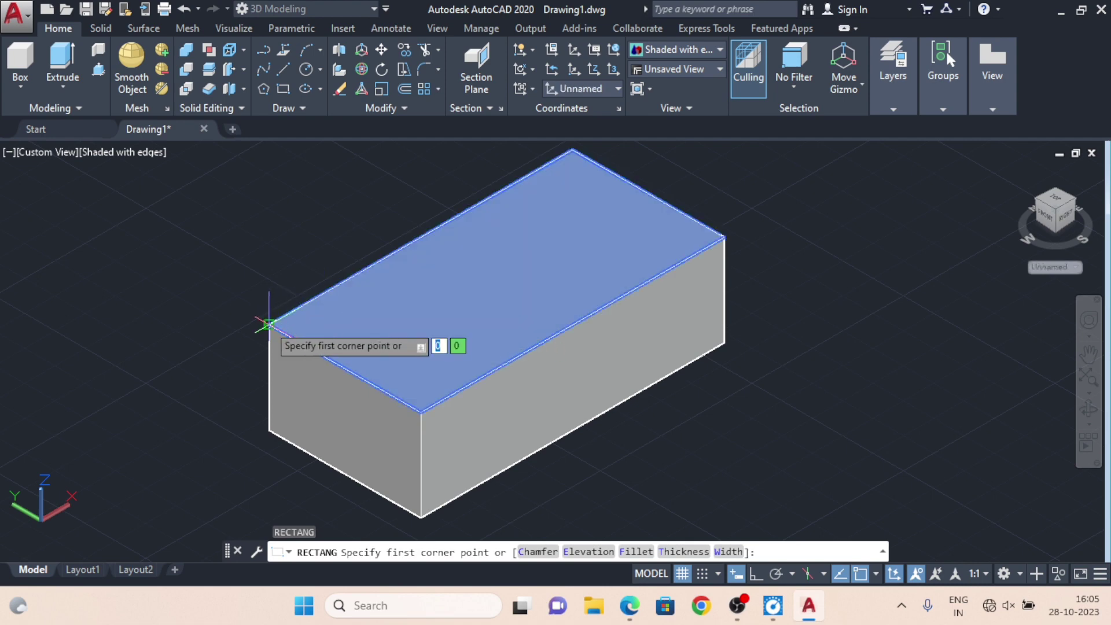
pyautogui.click(269, 325)
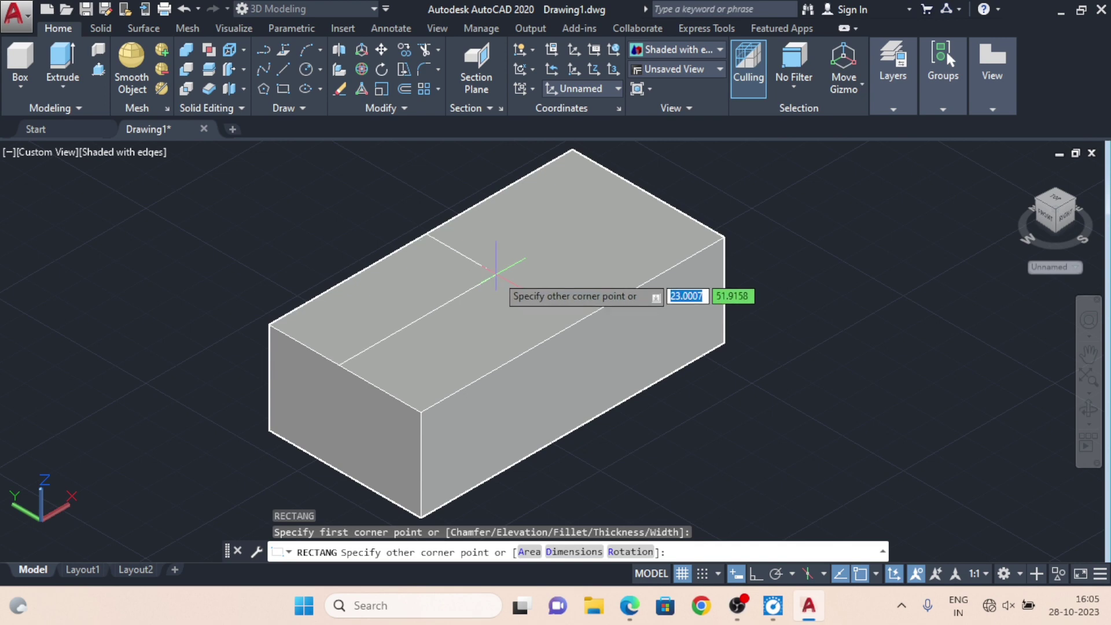
pyautogui.write('-2')
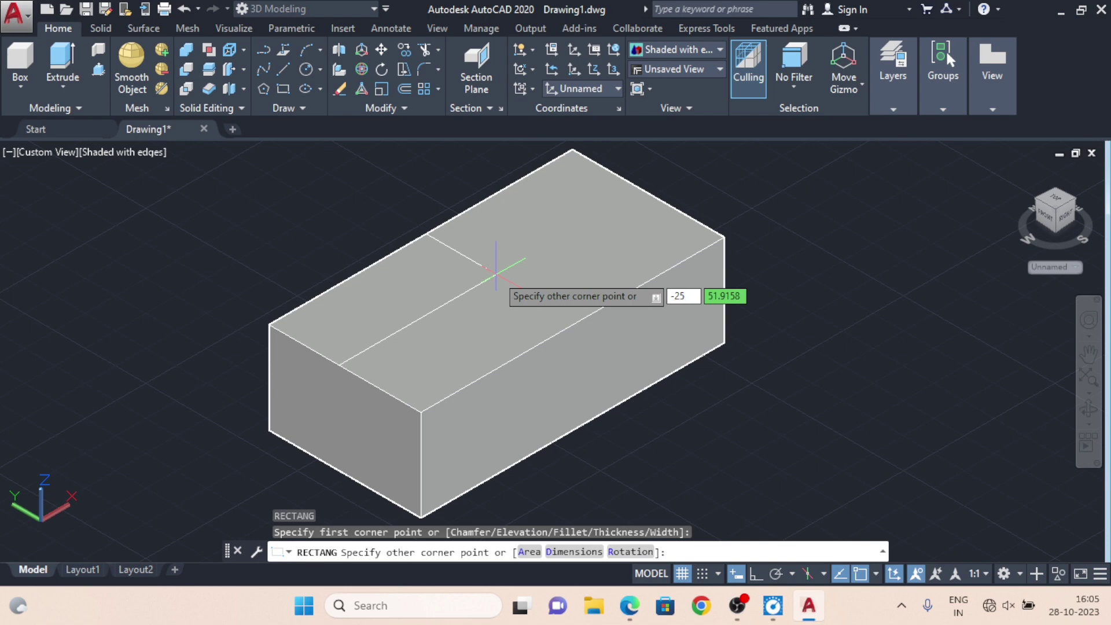
pyautogui.write('5')
pyautogui.press('Tab')
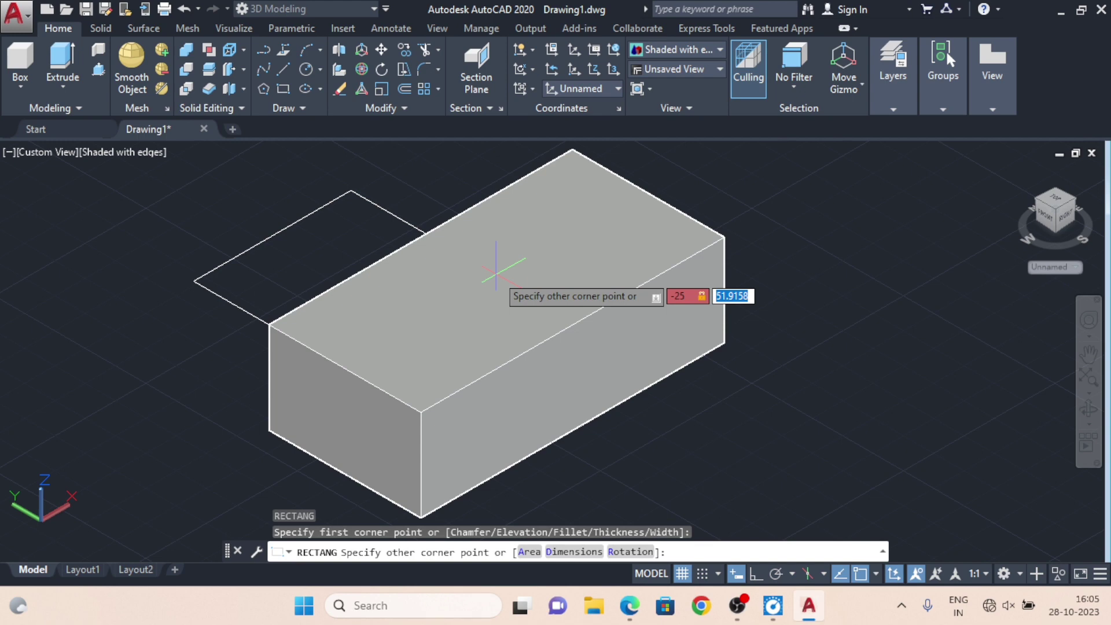
pyautogui.write('60')
pyautogui.press('Return')
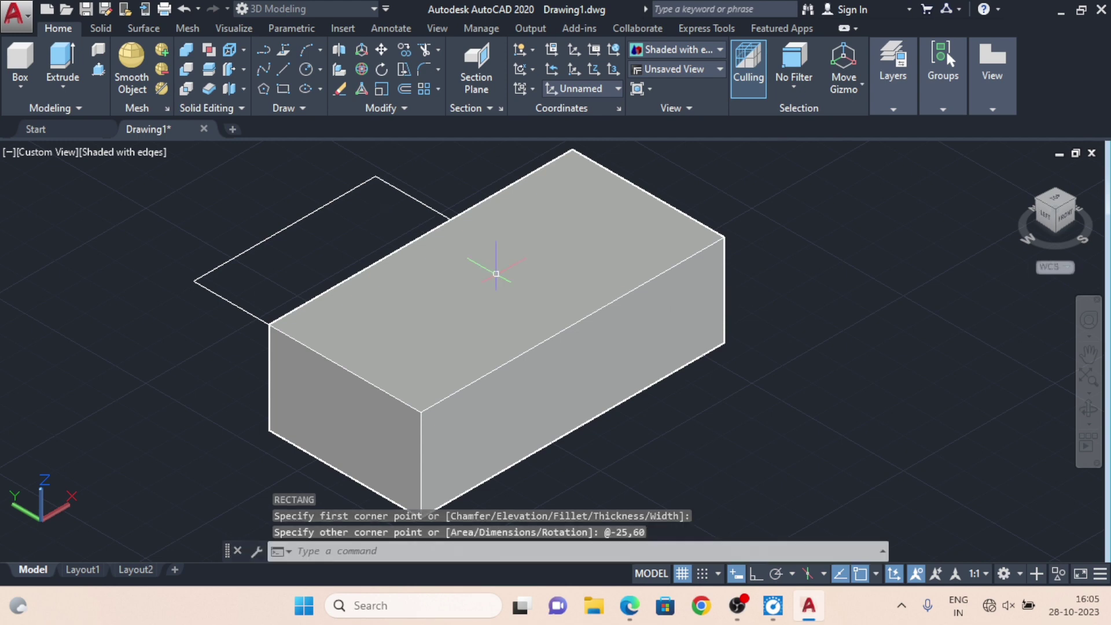
pyautogui.click(426, 195)
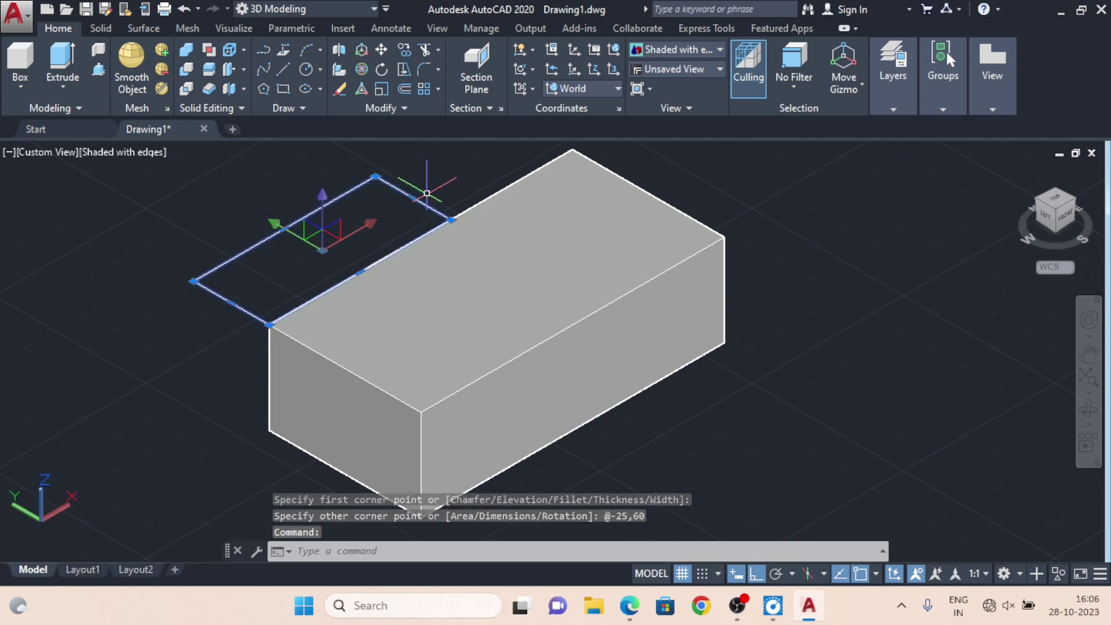
pyautogui.press('Delete')
pyautogui.write('RE')
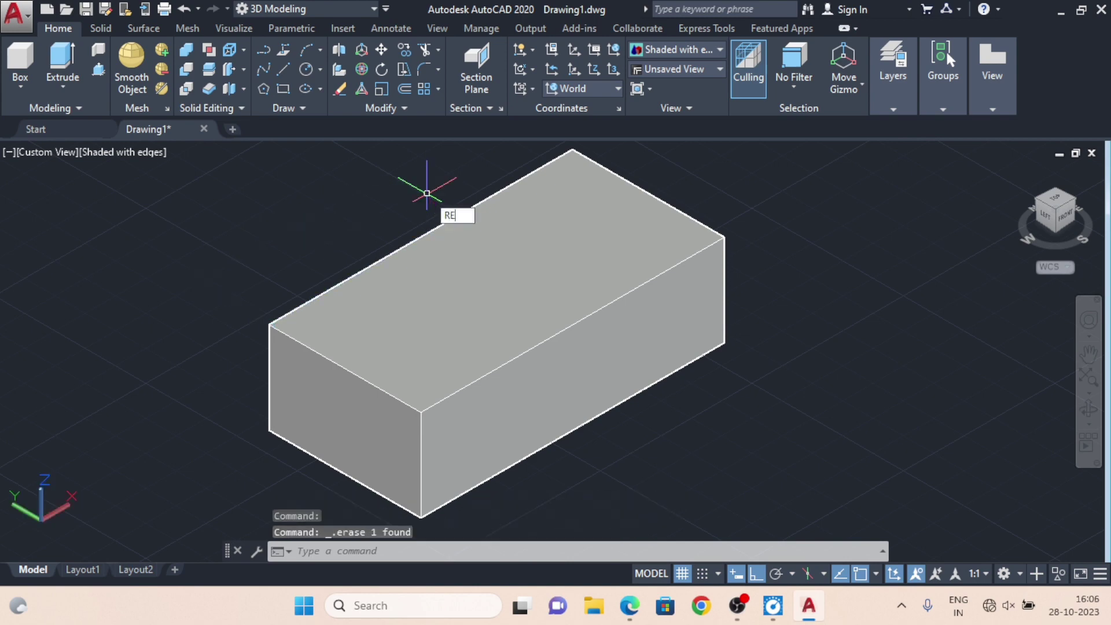
pyautogui.write('C')
pyautogui.press('Return')
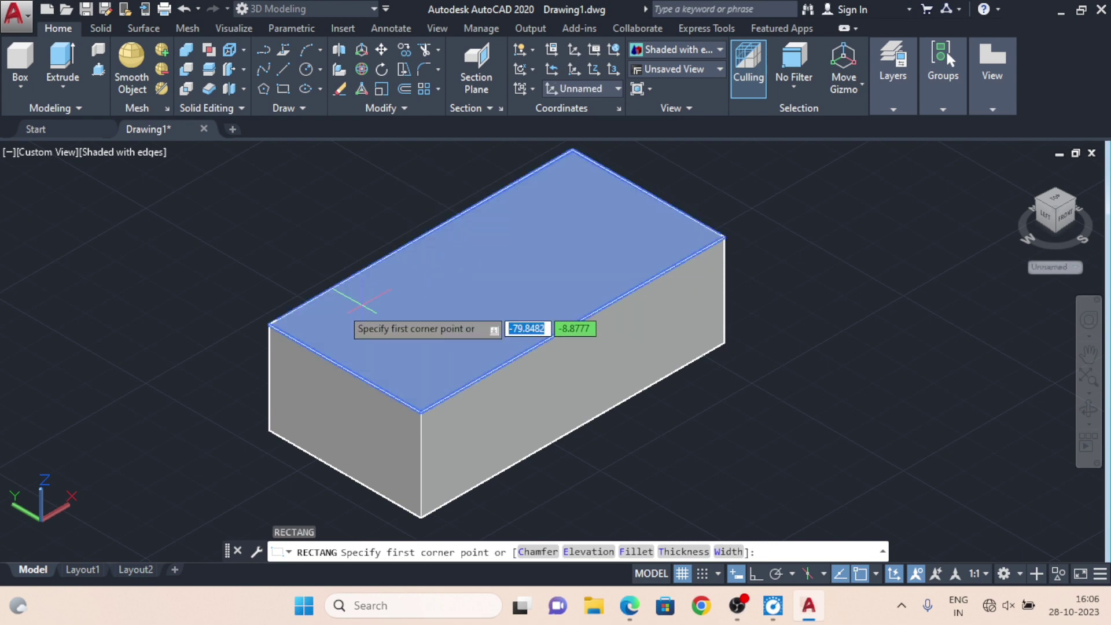
pyautogui.click(272, 322)
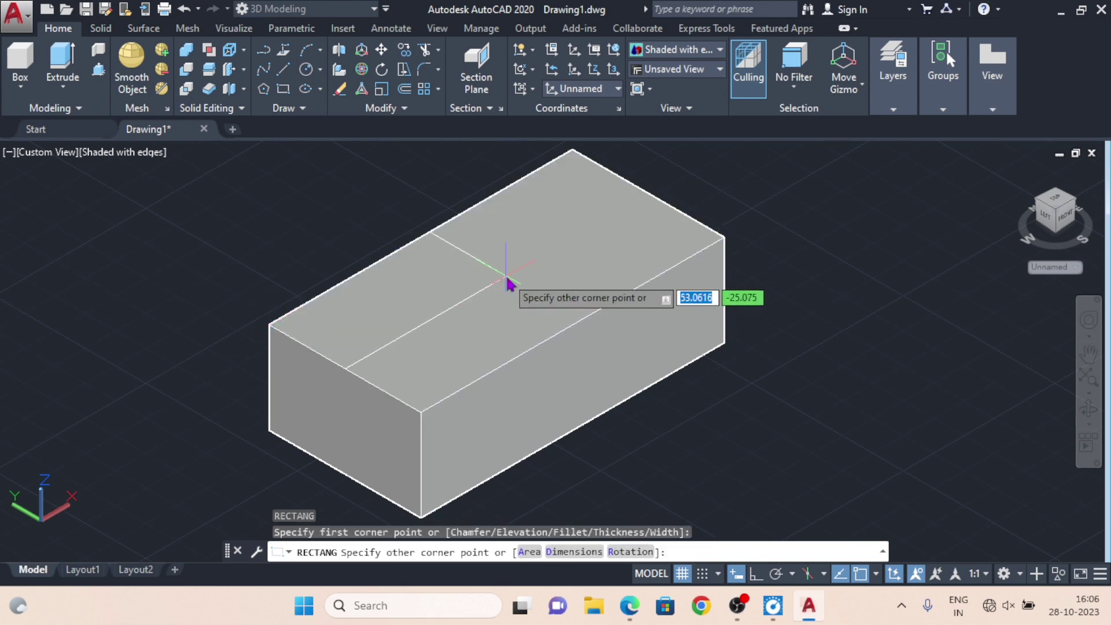
pyautogui.write('60')
pyautogui.press('Tab')
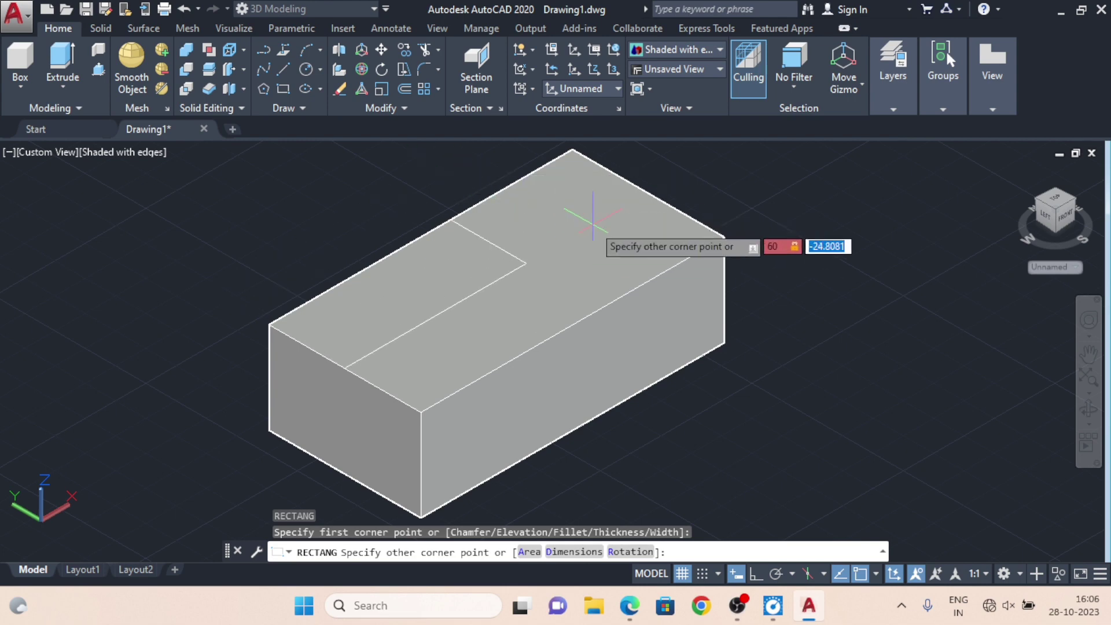
pyautogui.write('-')
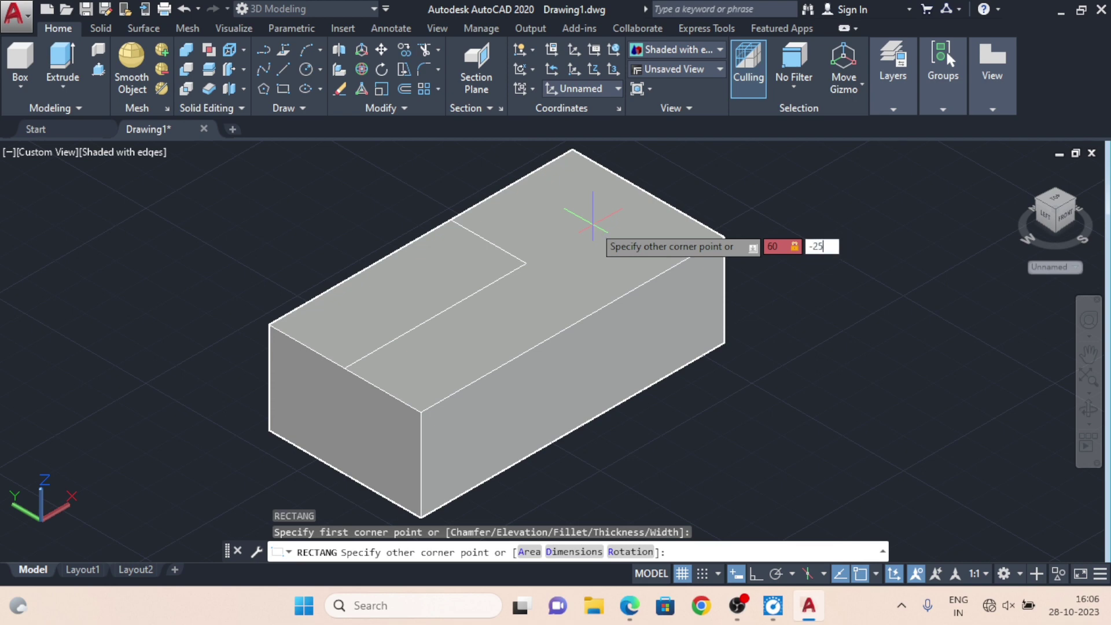
pyautogui.write('25')
pyautogui.press('Return')
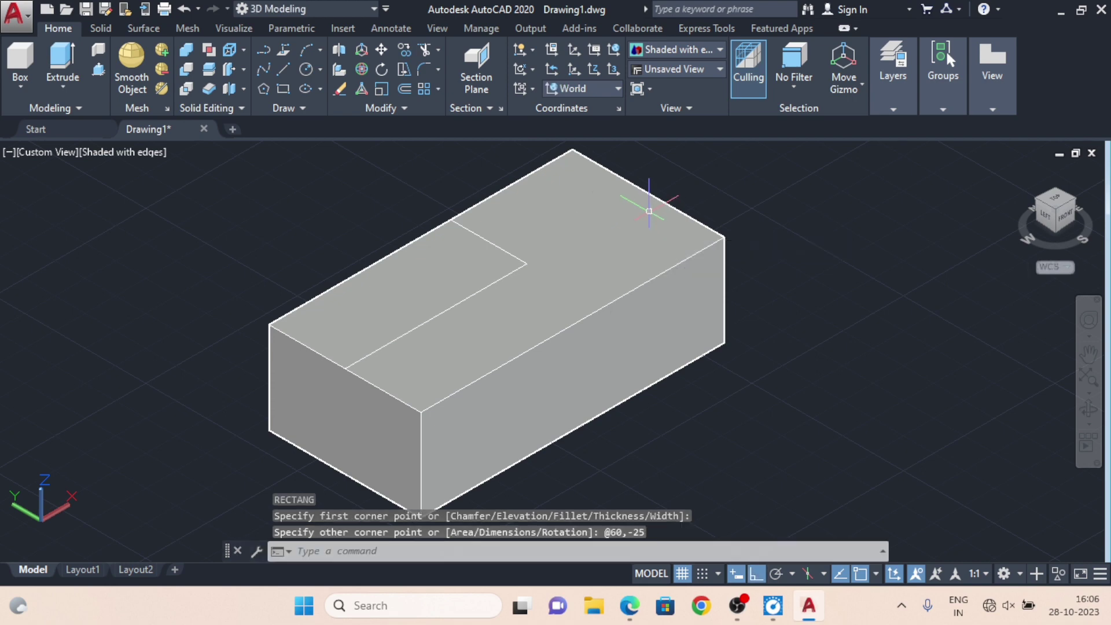
# Extrude the 60 by 25 mm rectangle on the top face upward by 20 mm.
pyautogui.write('E')
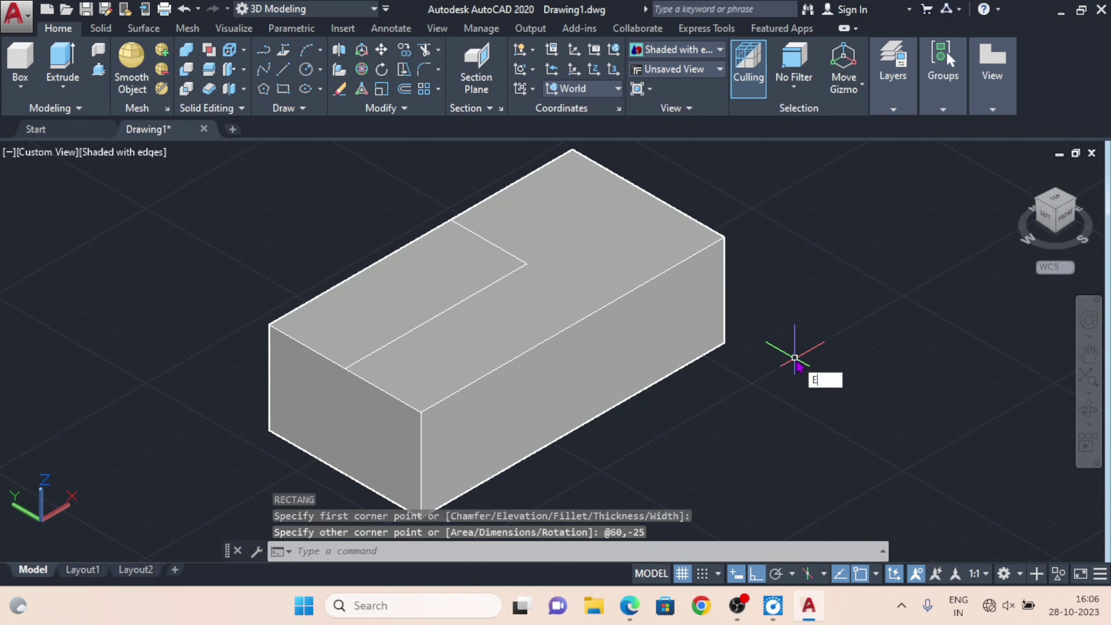
pyautogui.write('XT')
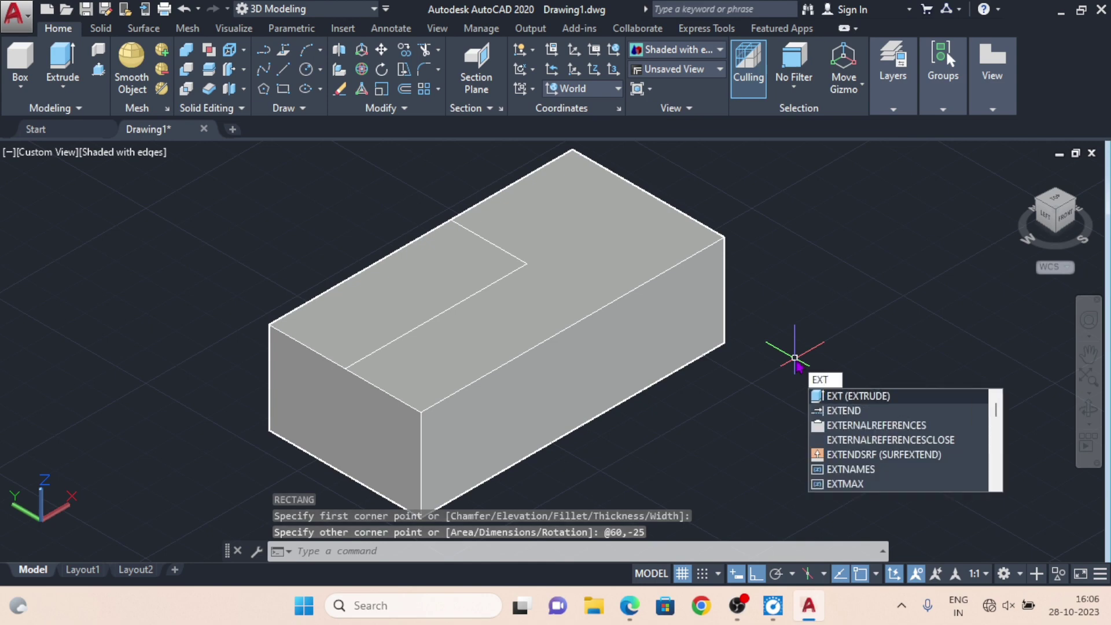
pyautogui.press('Return')
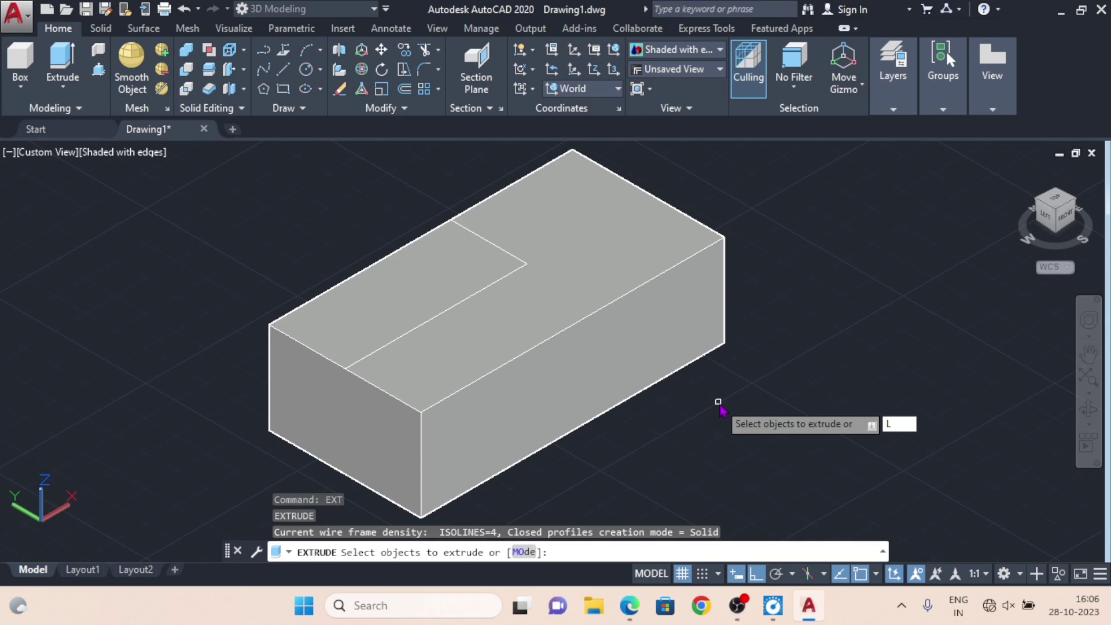
pyautogui.press('Return')
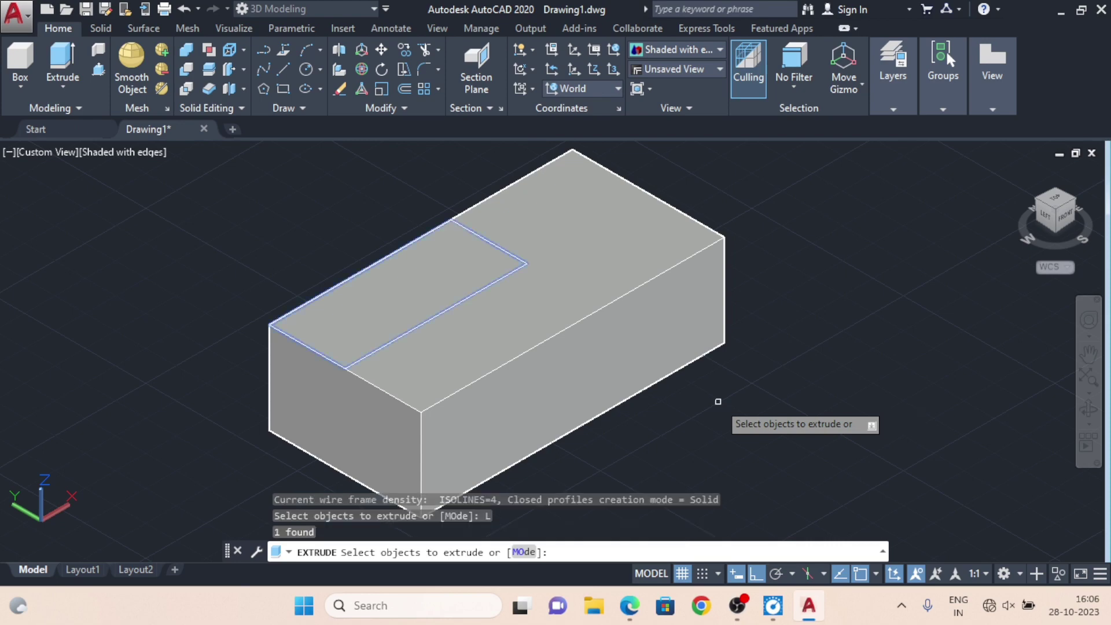
pyautogui.press('Return')
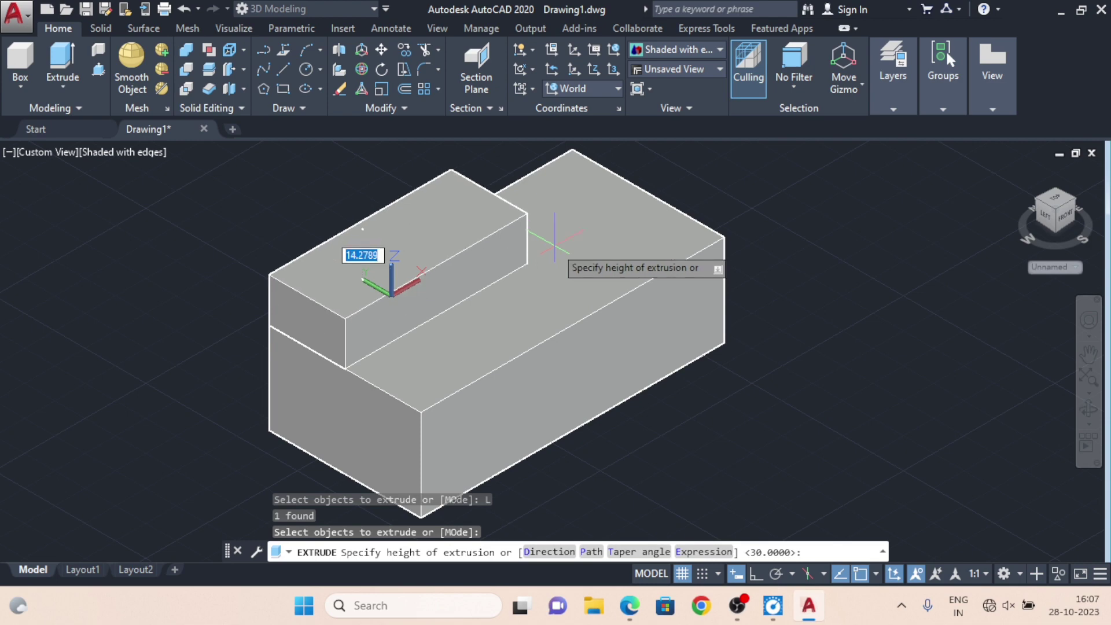
pyautogui.write('20')
pyautogui.press('Return')
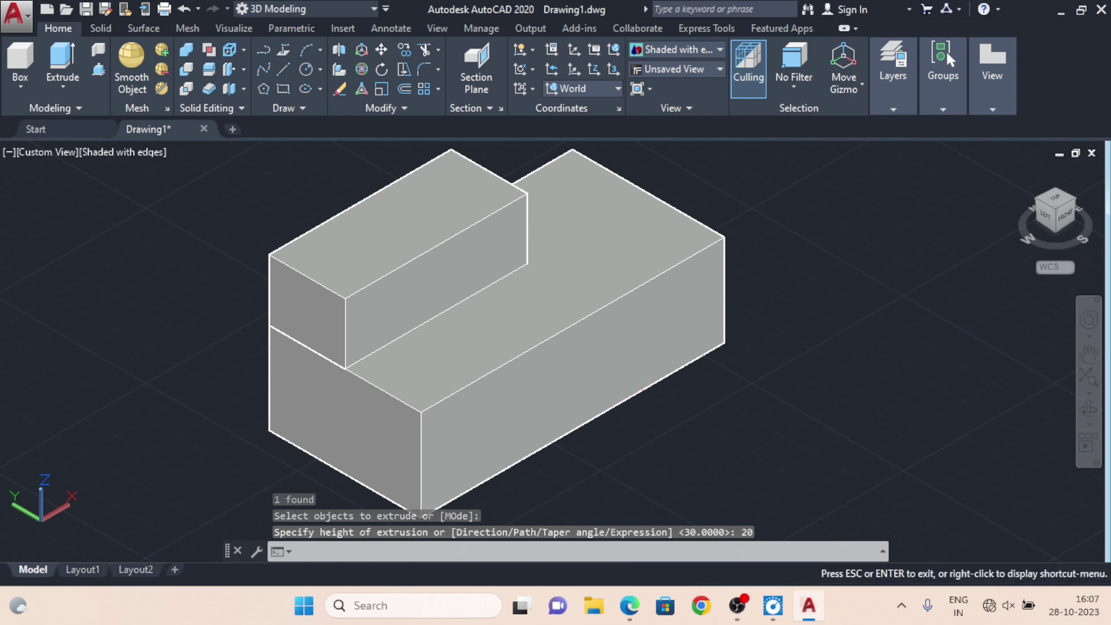
pyautogui.click(636, 612)
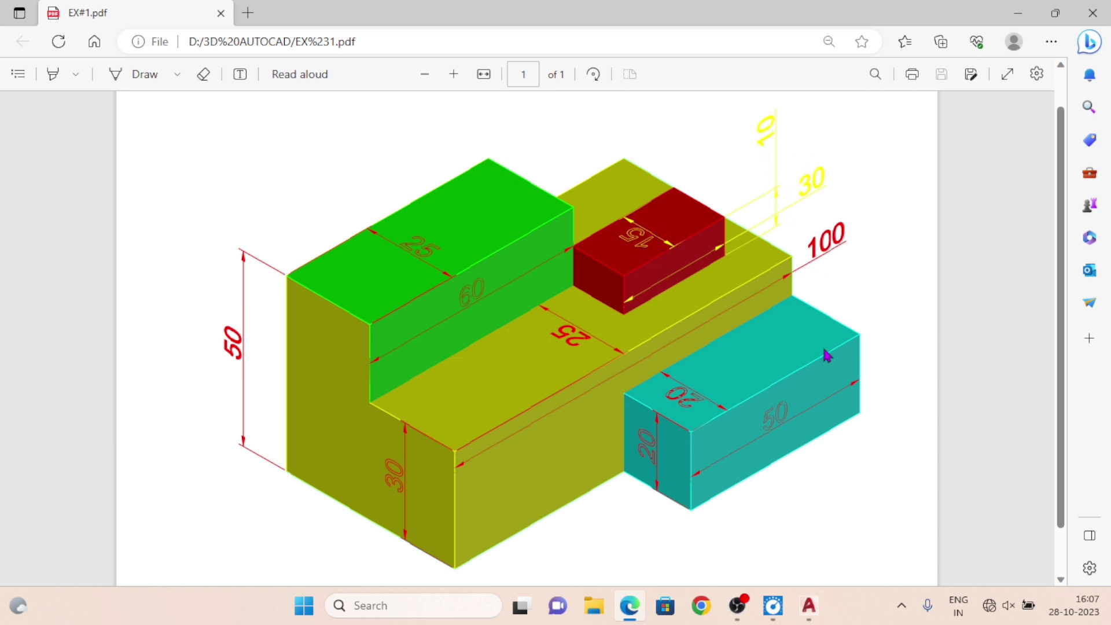
pyautogui.click(799, 619)
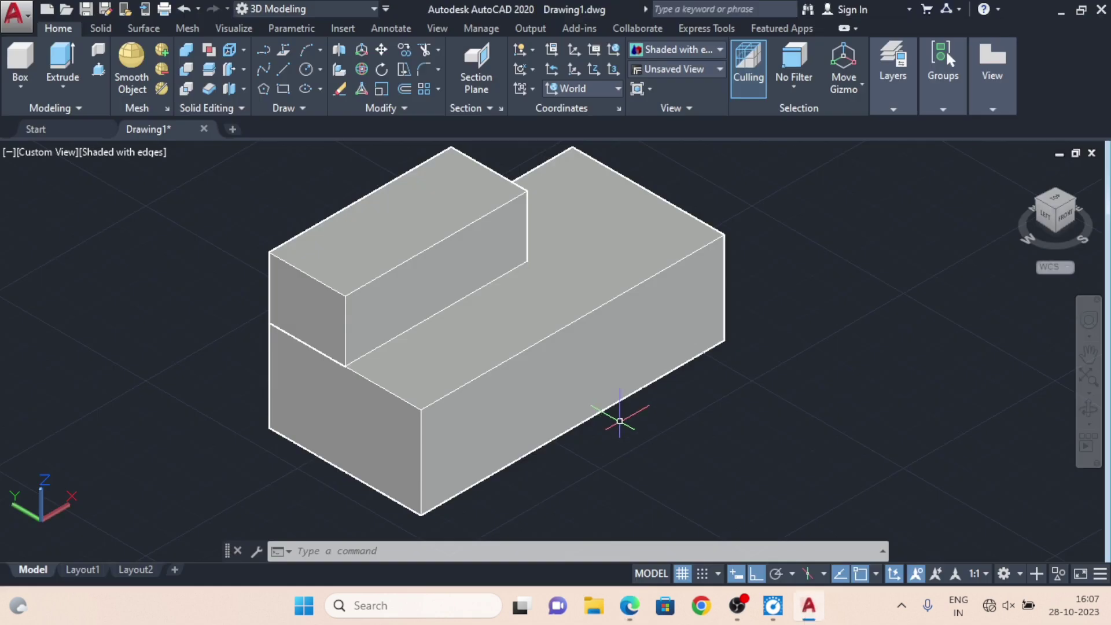
pyautogui.write('R')
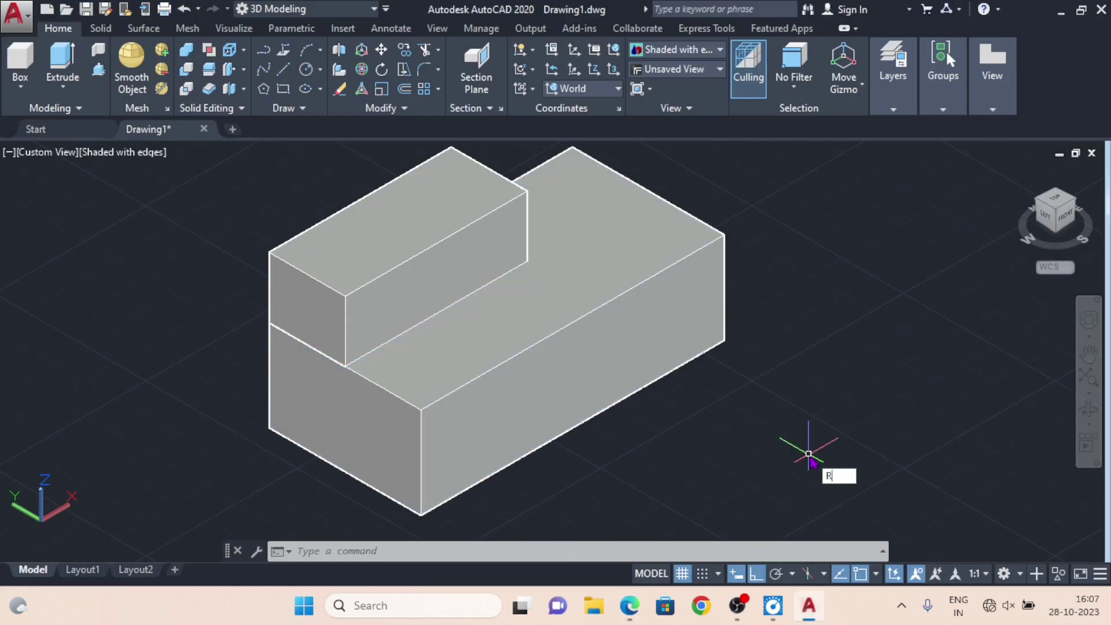
pyautogui.write('EC')
pyautogui.press('Return')
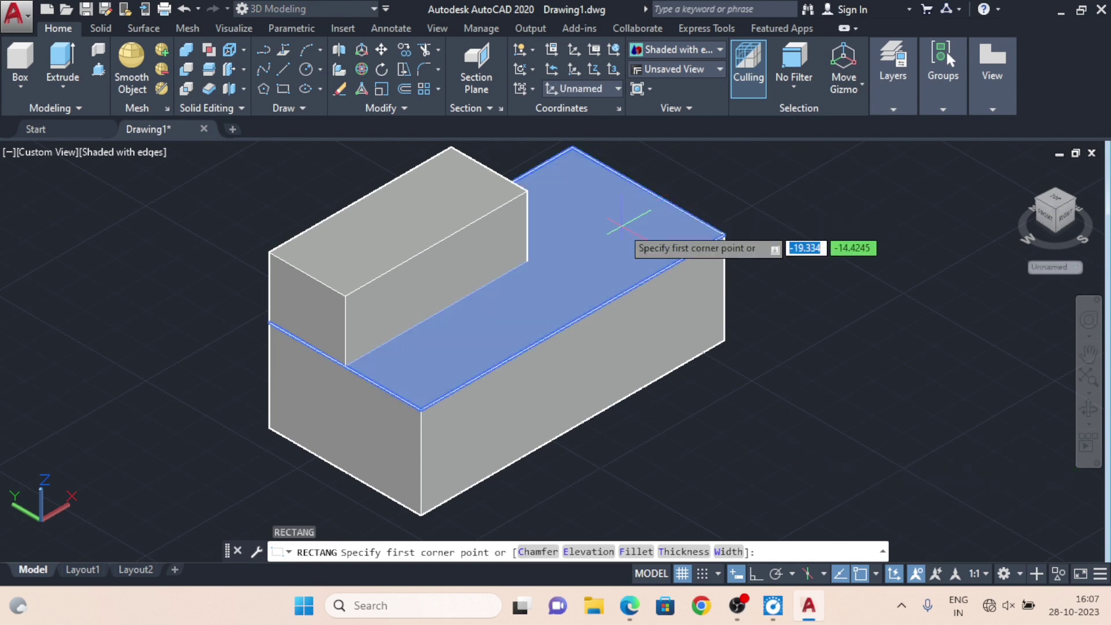
pyautogui.click(527, 260)
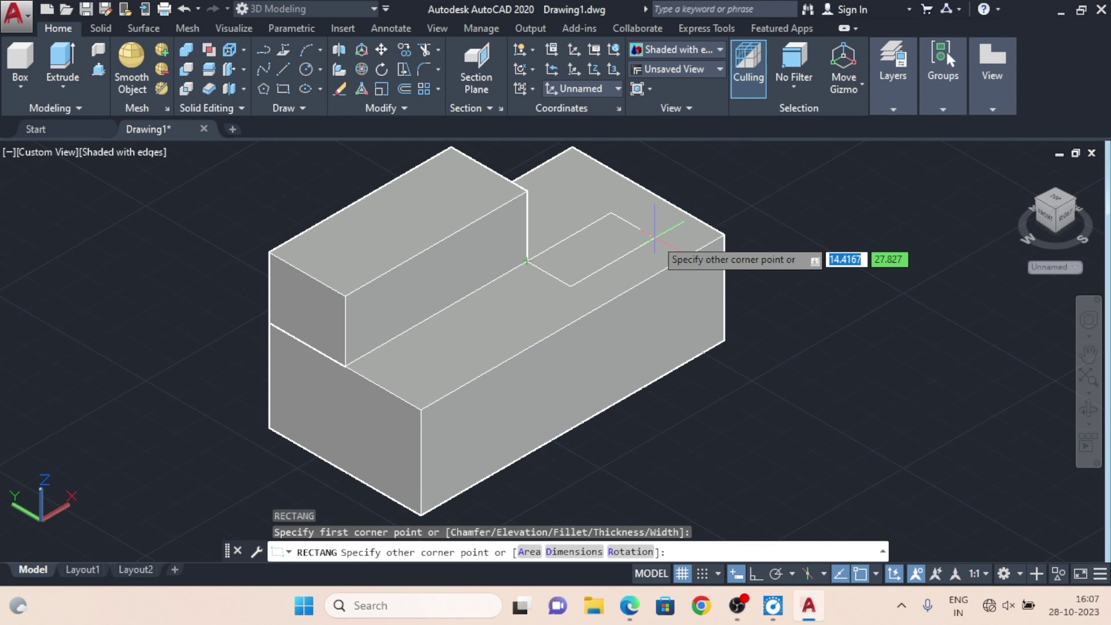
pyautogui.write('15')
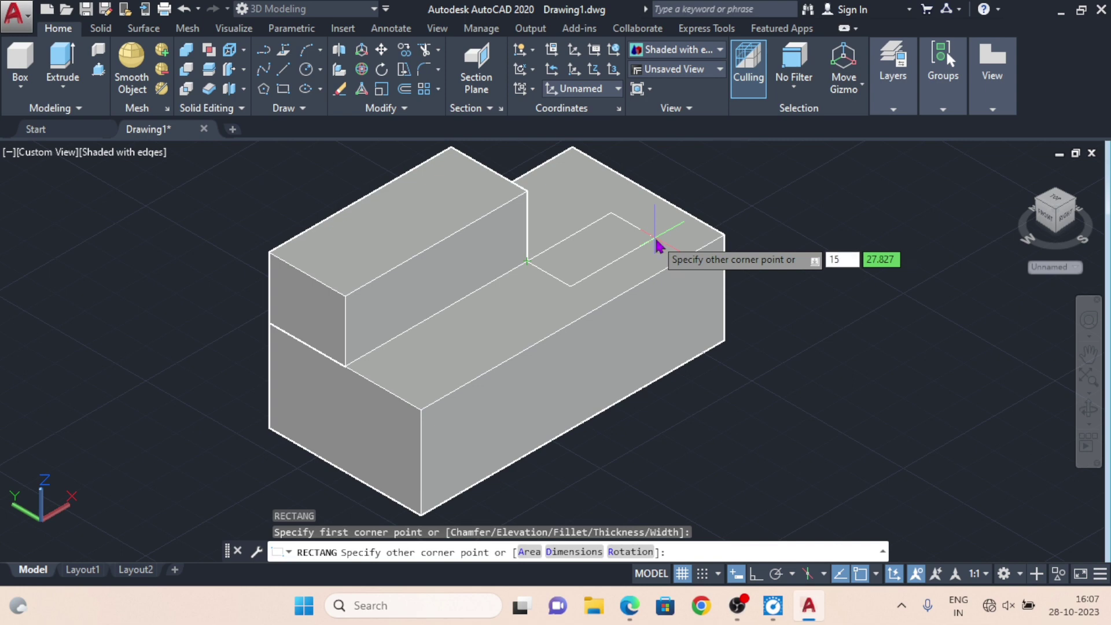
pyautogui.press('Tab')
pyautogui.write('3')
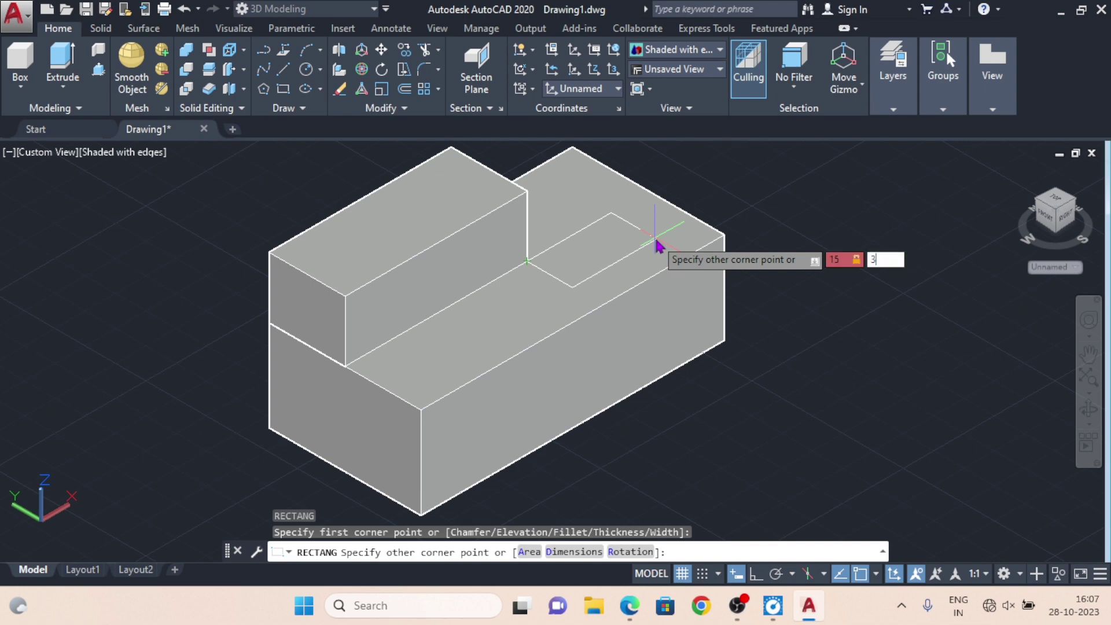
pyautogui.write('0')
pyautogui.press('Return')
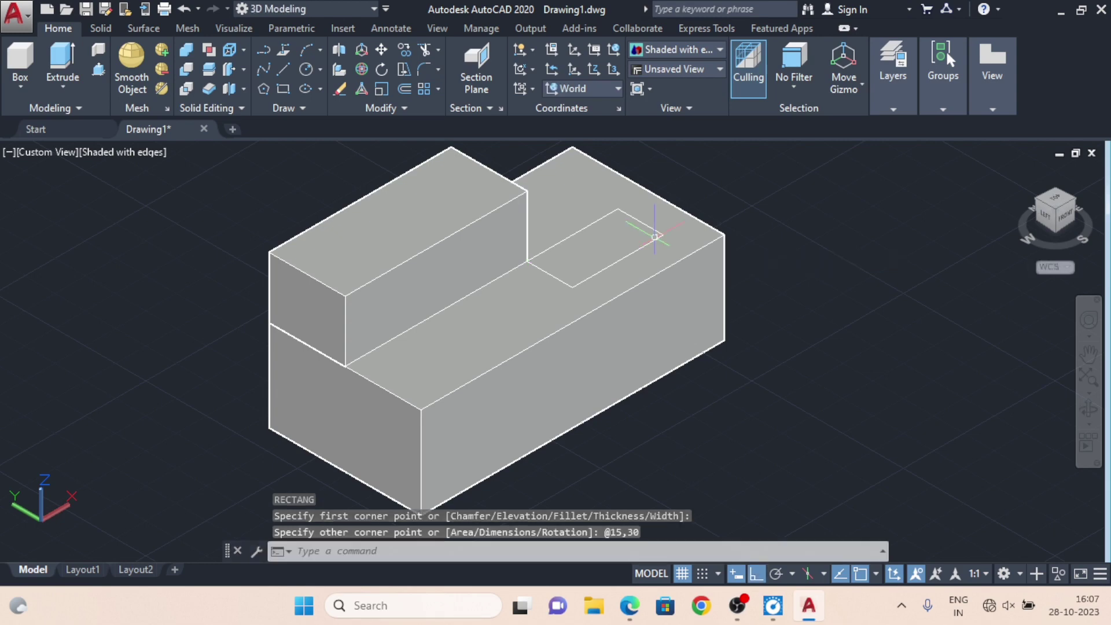
# Extrude the 15 by 30 mm rectangle on the base's top face upward by 10 mm.
pyautogui.write('EXT')
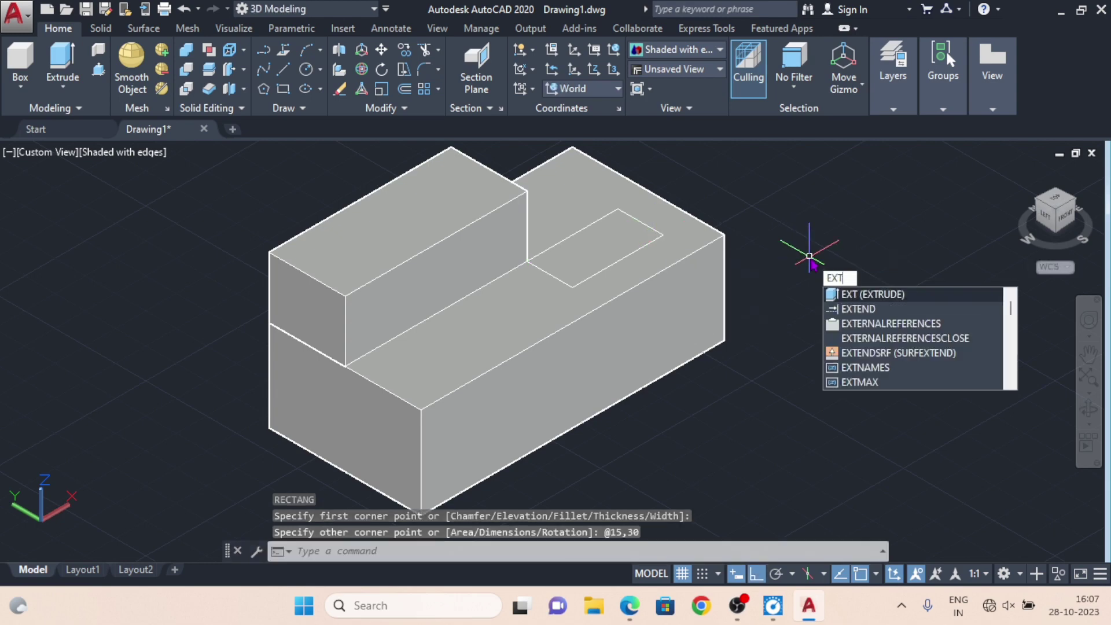
pyautogui.press('Return')
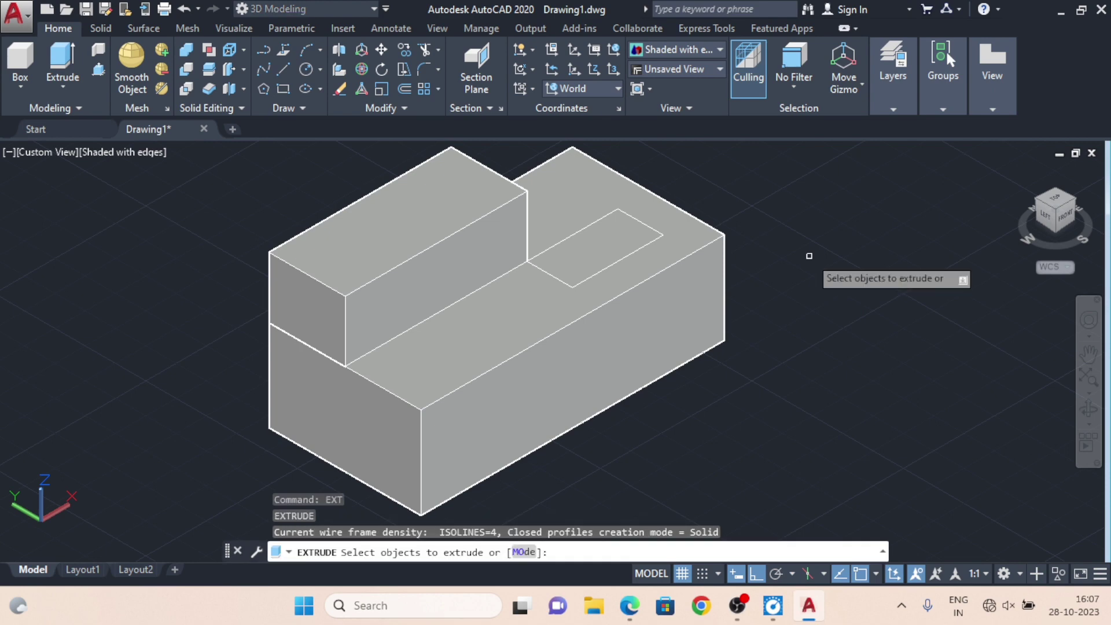
pyautogui.write('L')
pyautogui.press('Return')
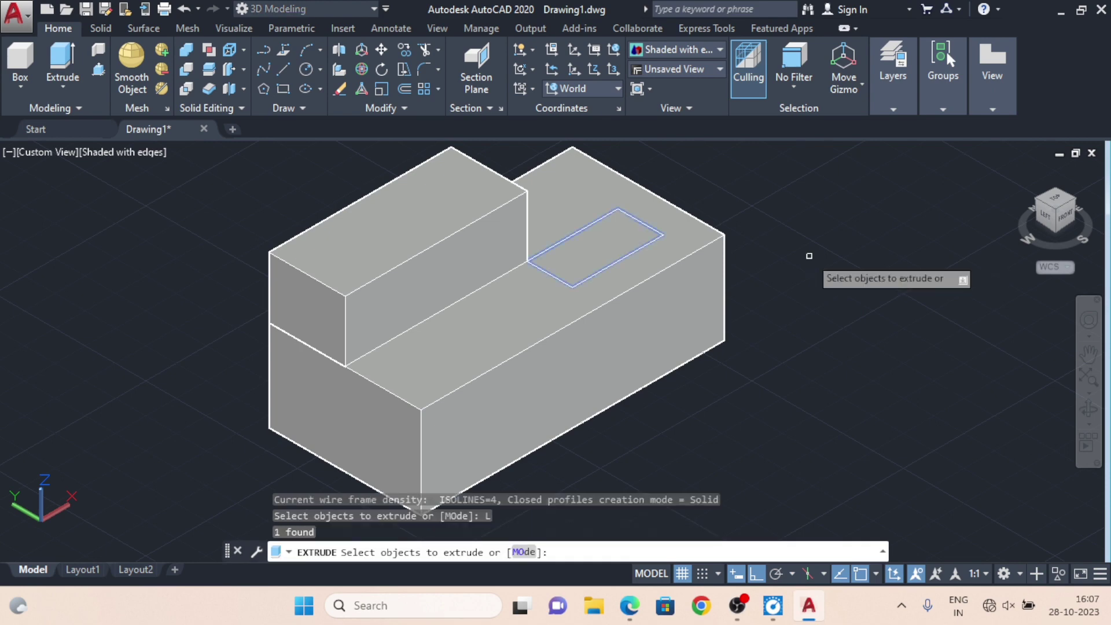
pyautogui.press('Return')
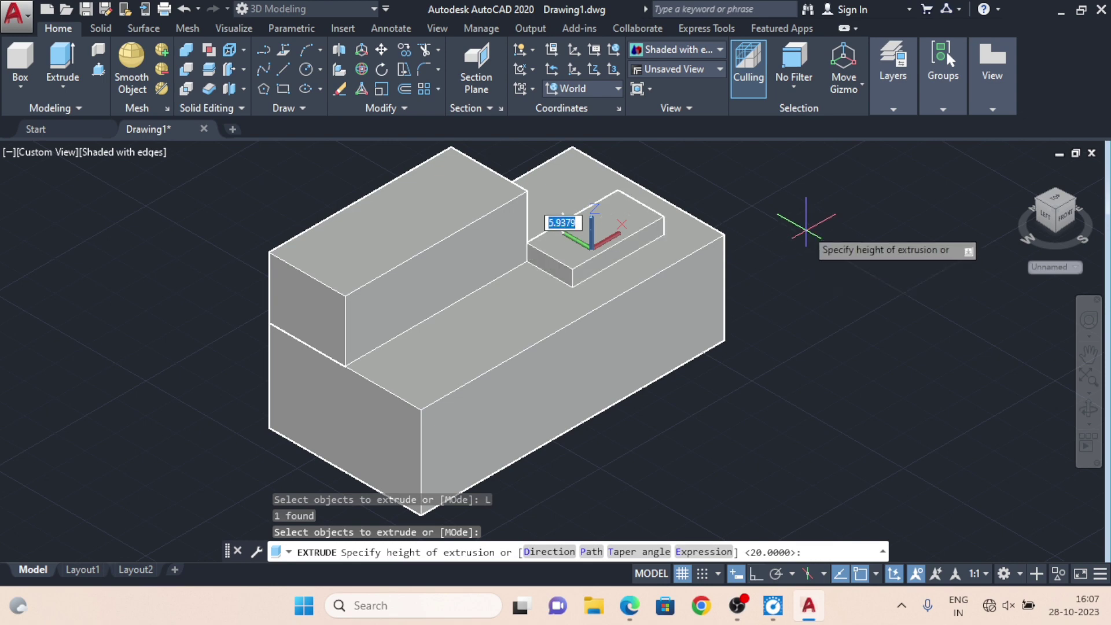
pyautogui.write('10')
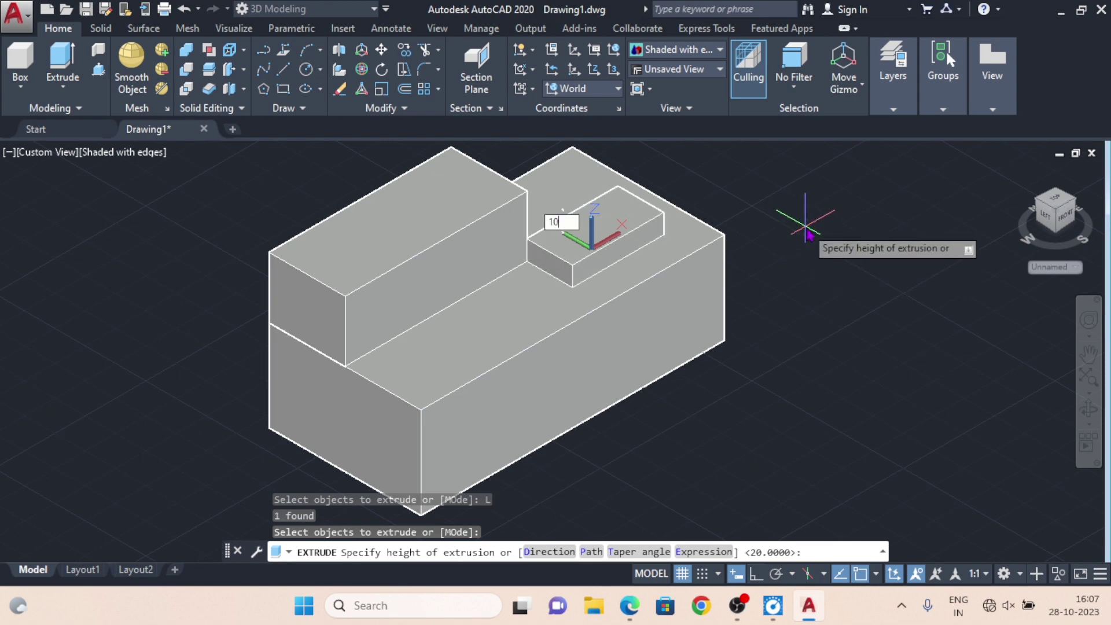
pyautogui.press('Return')
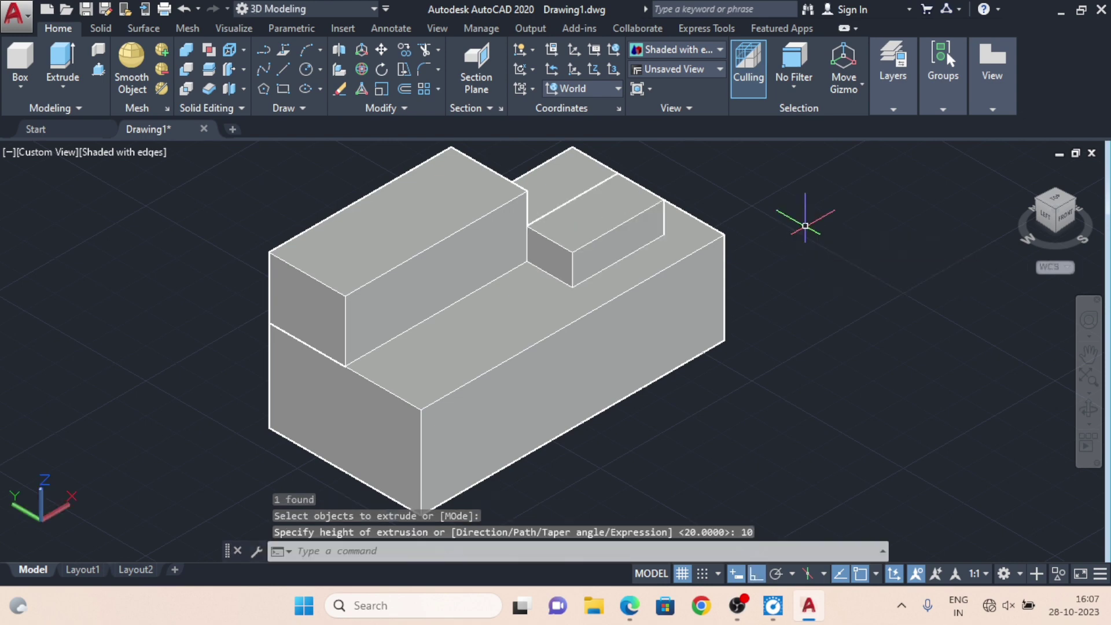
pyautogui.click(630, 605)
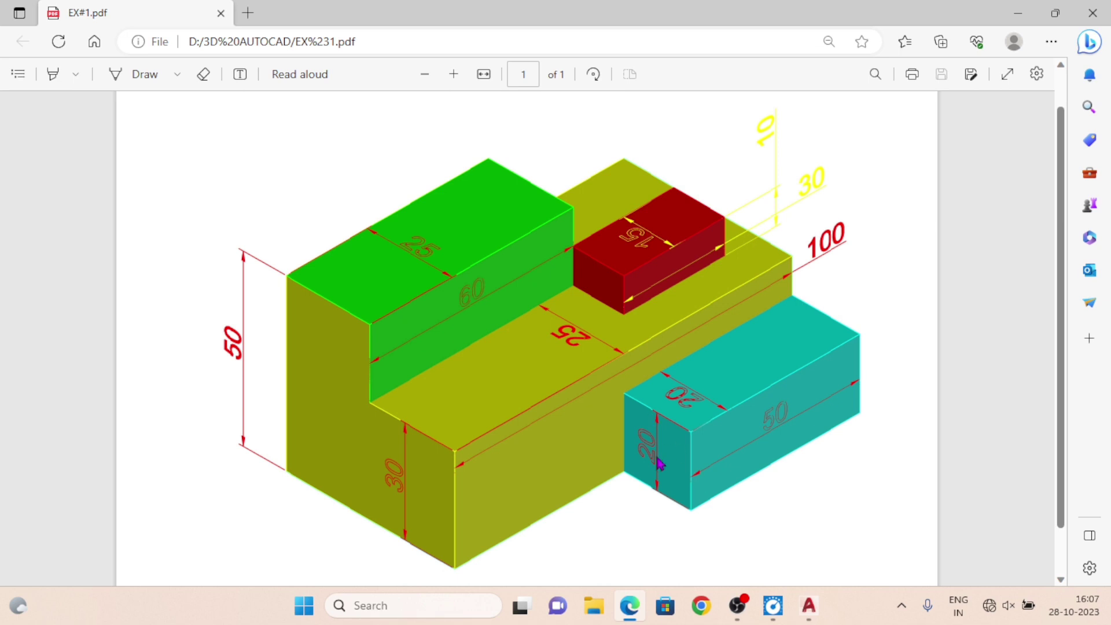
pyautogui.click(809, 605)
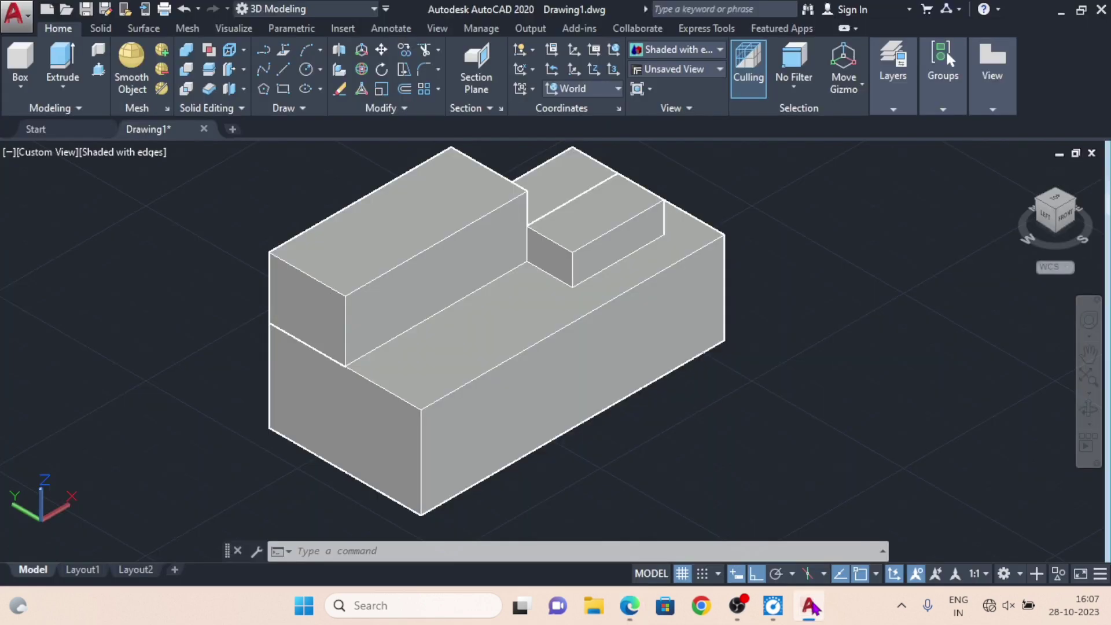
pyautogui.write('RE')
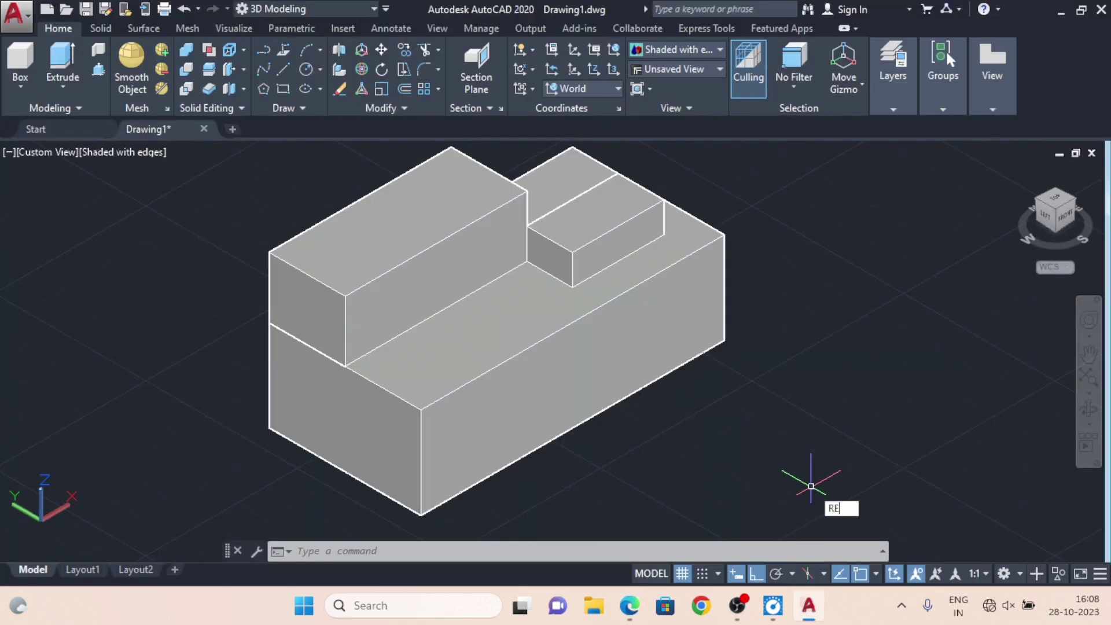
pyautogui.write('C')
pyautogui.press('Return')
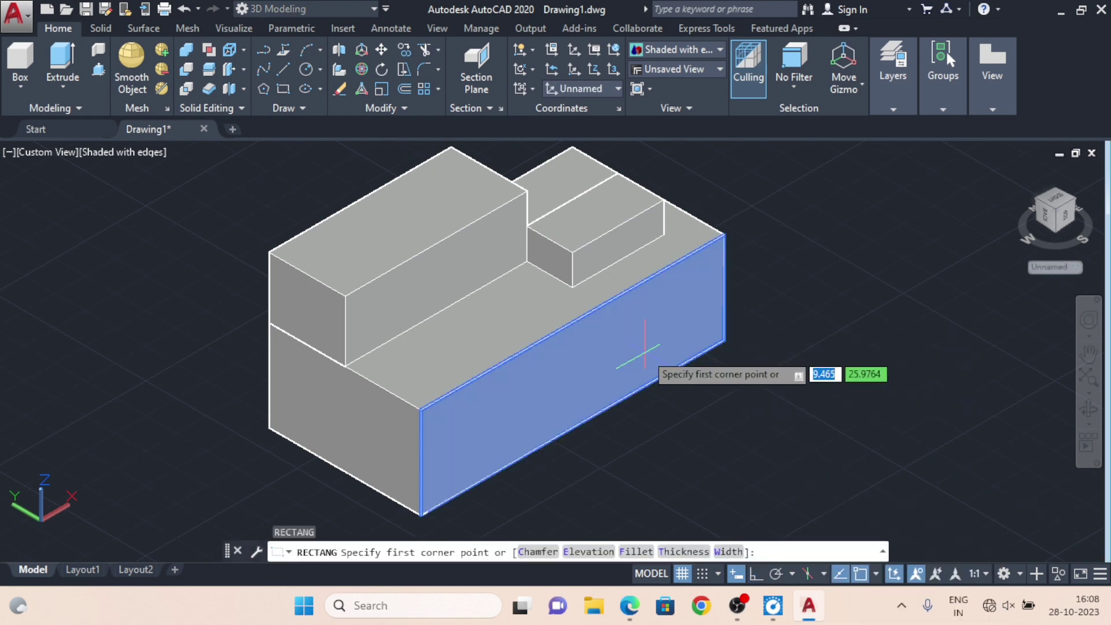
pyautogui.click(723, 341)
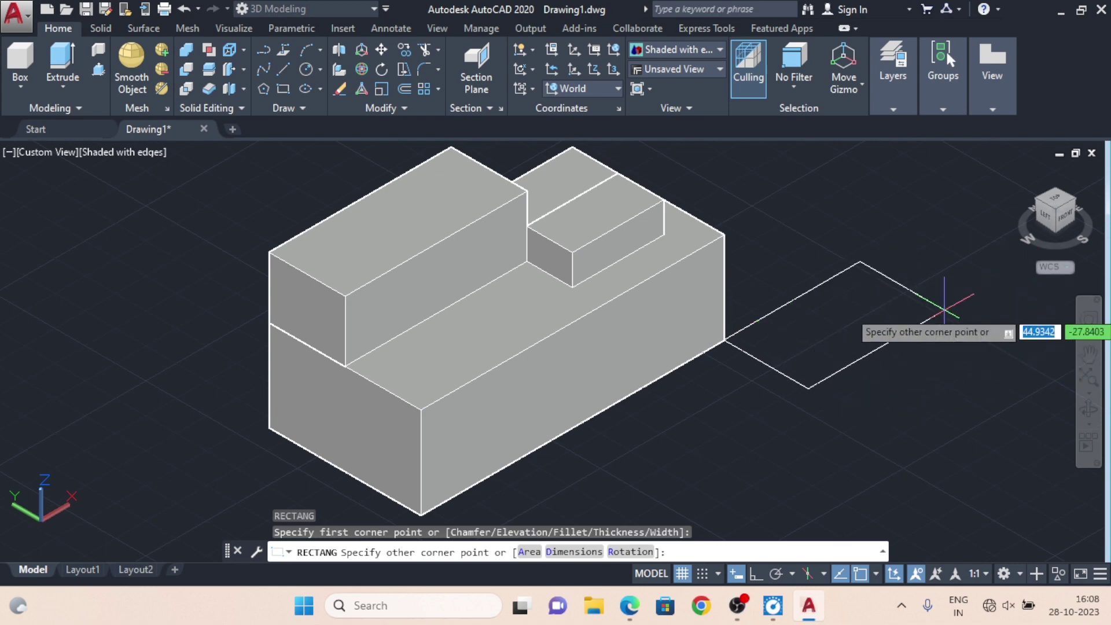
pyautogui.press('Escape')
# Draw a rectangle on the base's long front face from its lower far-end corner to @-50,20, checking the size in the EX#1 reference PDF.
pyautogui.write('R')
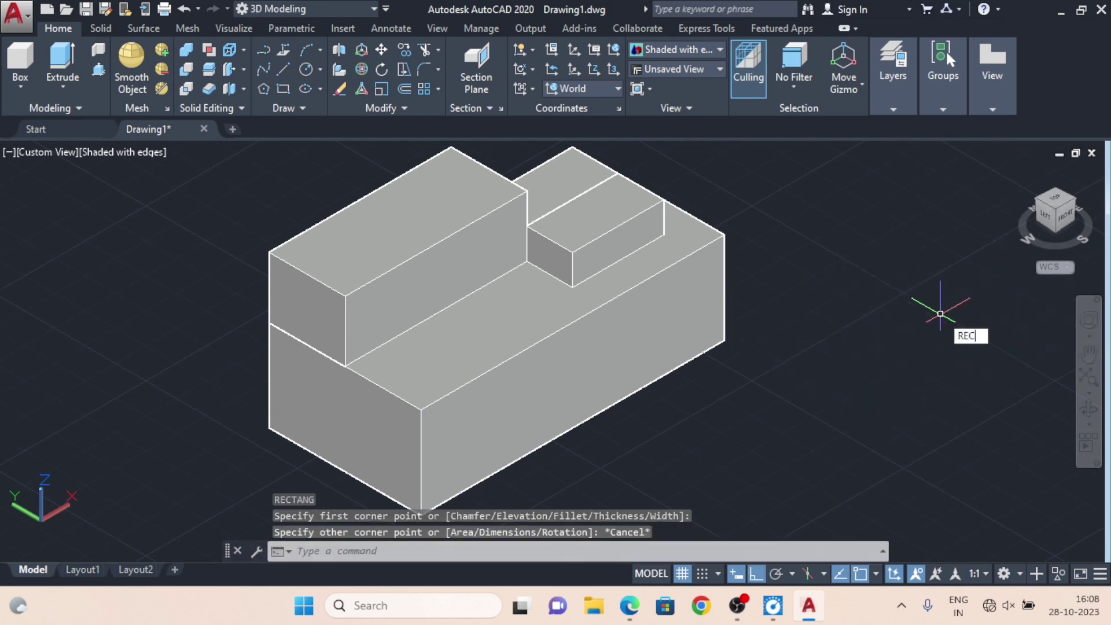
pyautogui.write('EC')
pyautogui.press('Return')
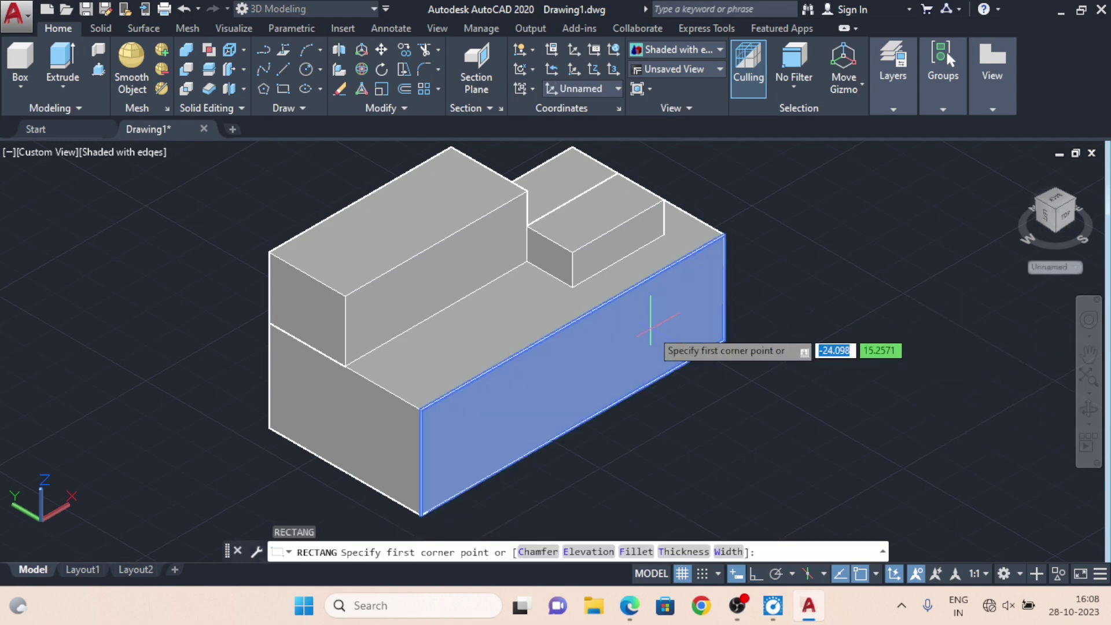
pyautogui.click(723, 340)
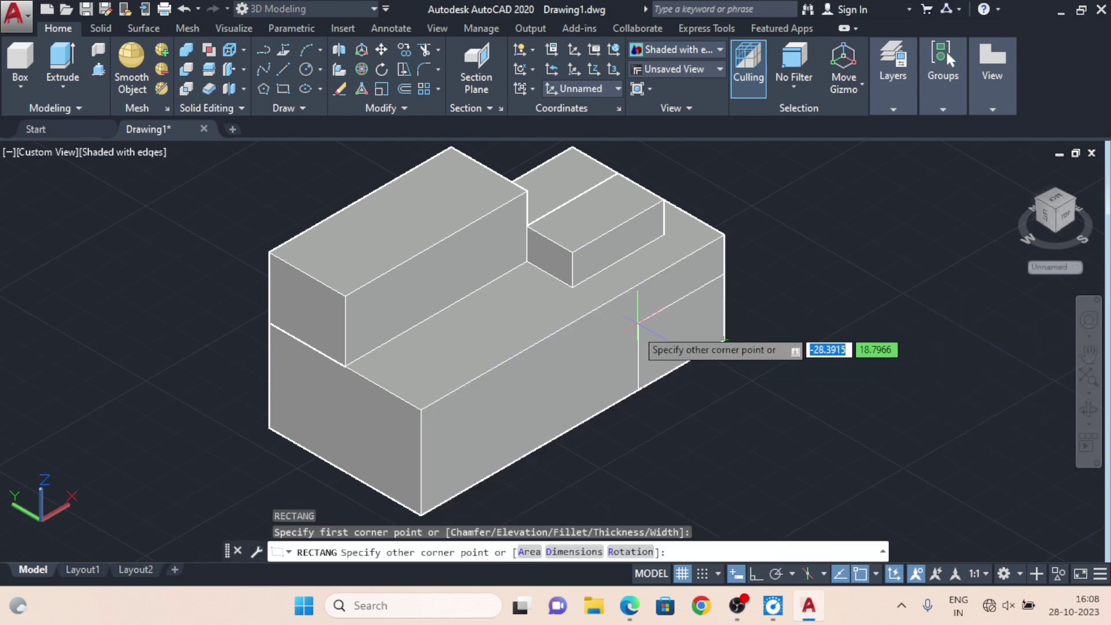
pyautogui.click(631, 604)
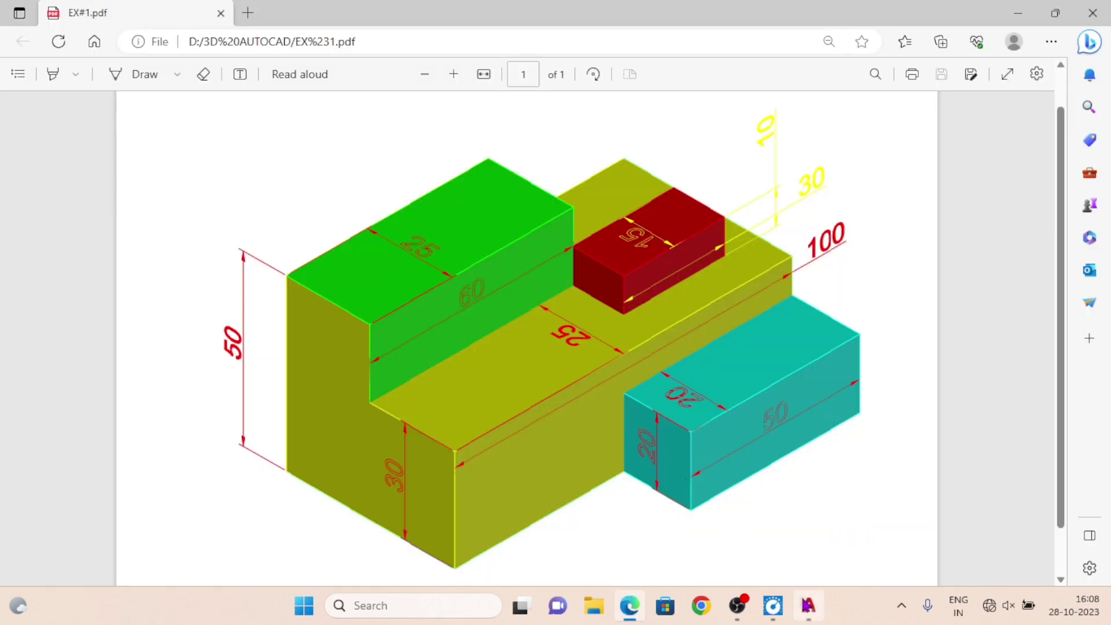
pyautogui.click(809, 605)
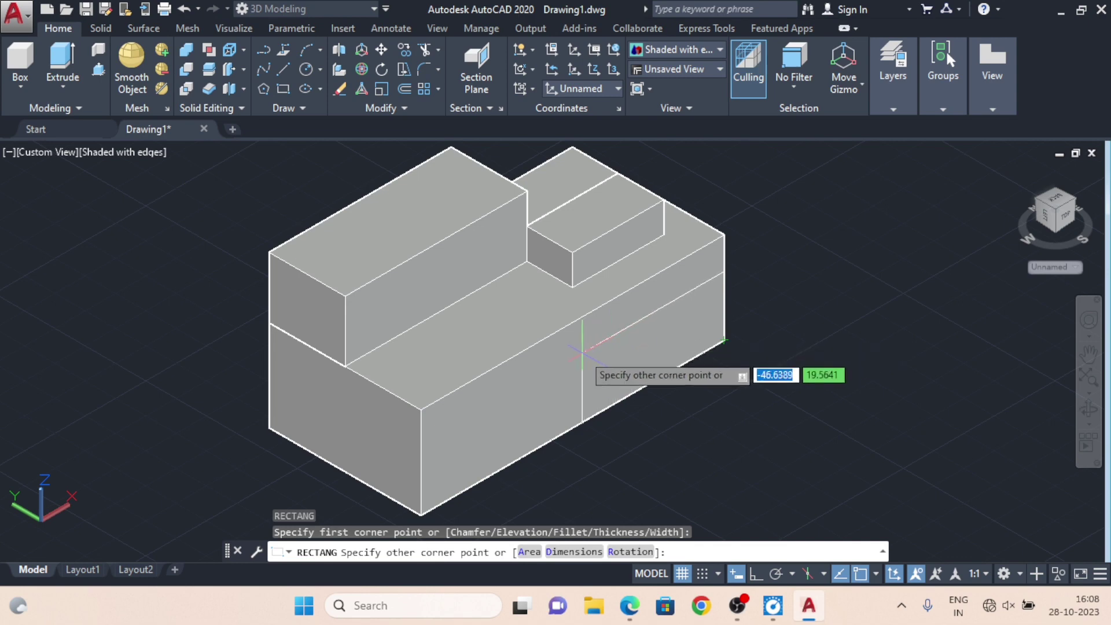
pyautogui.write('-50')
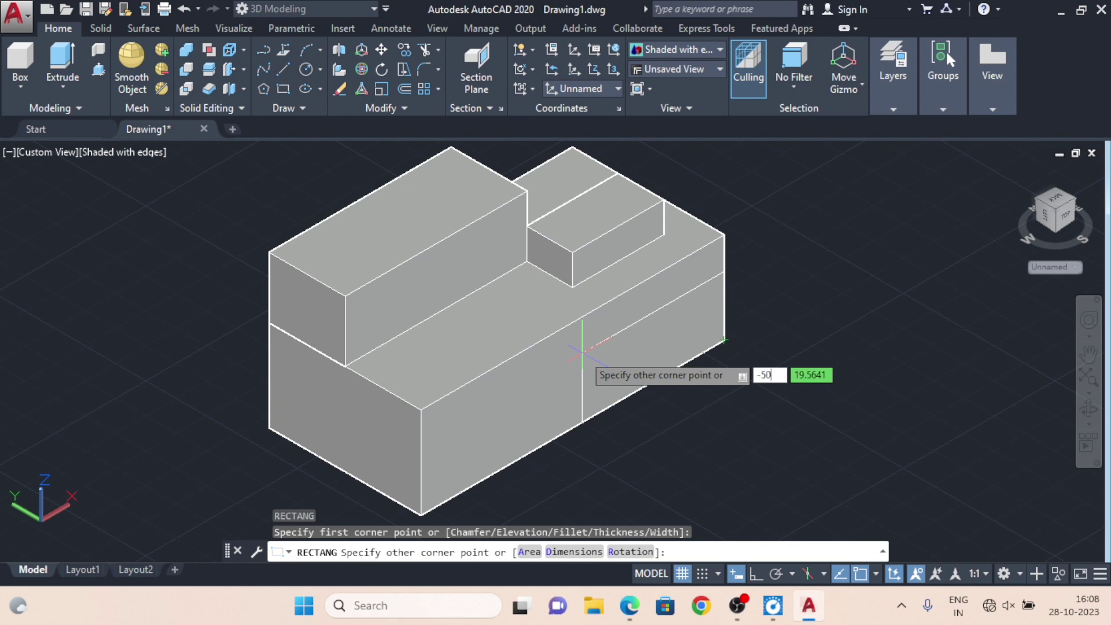
pyautogui.press('Tab')
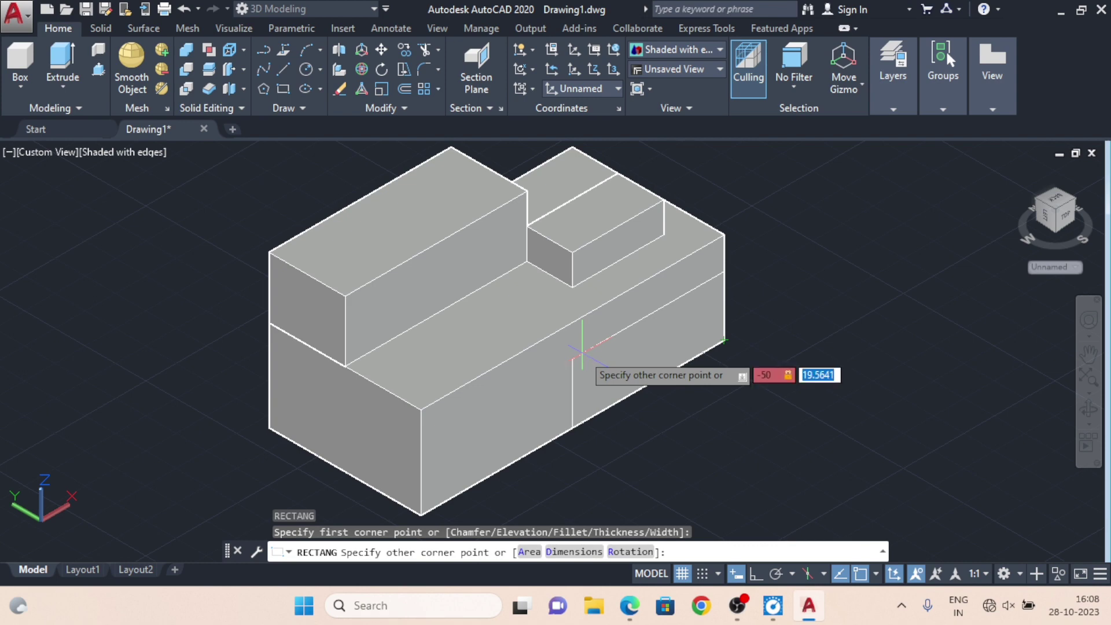
pyautogui.write('20')
pyautogui.press('Return')
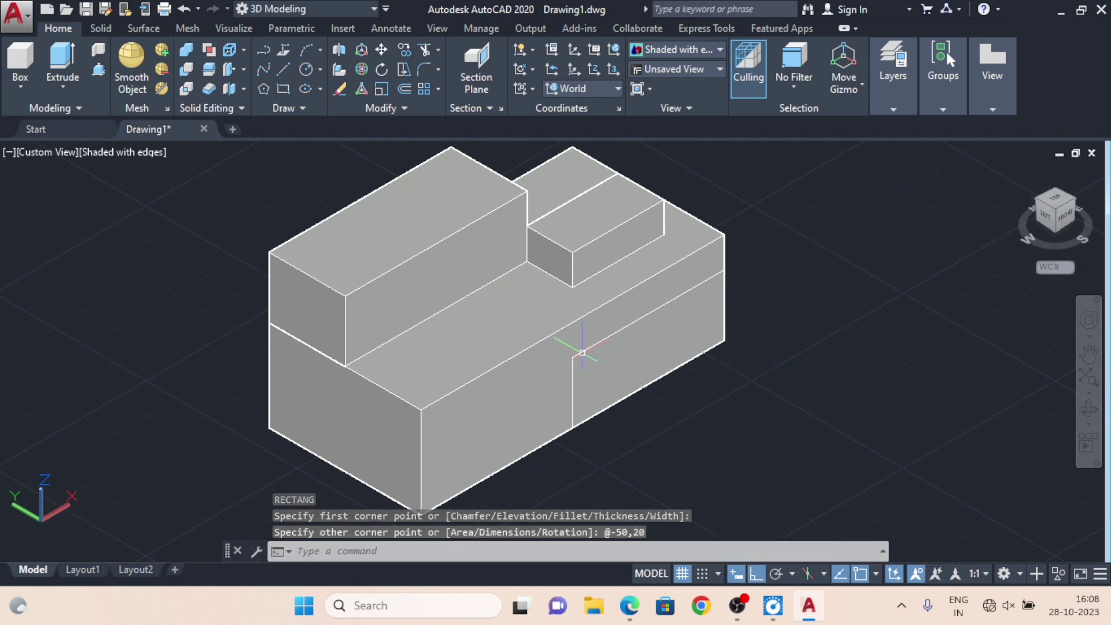
# Extrude the 50 by 20 mm rectangle outward from the long front face by 20 mm, checking the depth in the EX#1 reference PDF.
pyautogui.write('EXT')
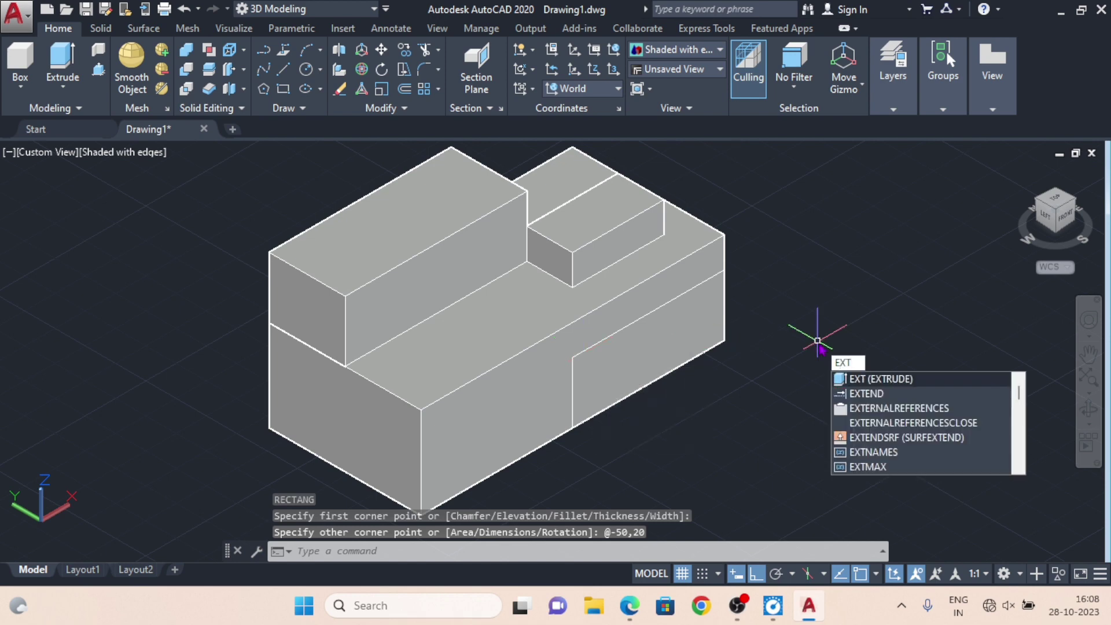
pyautogui.press('Return')
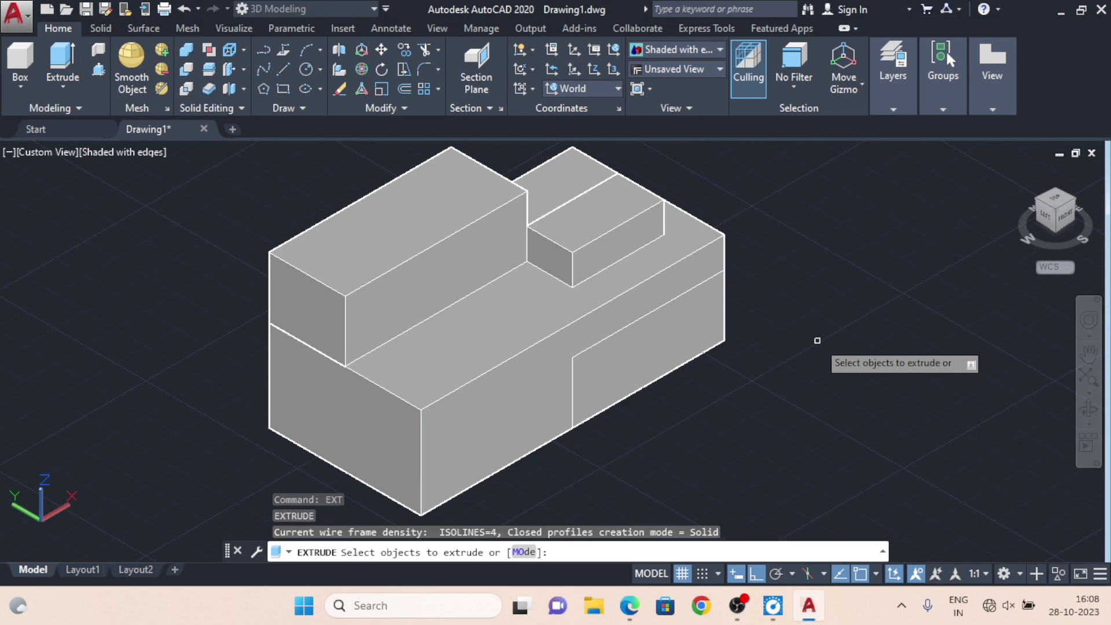
pyautogui.write('L')
pyautogui.press('Return')
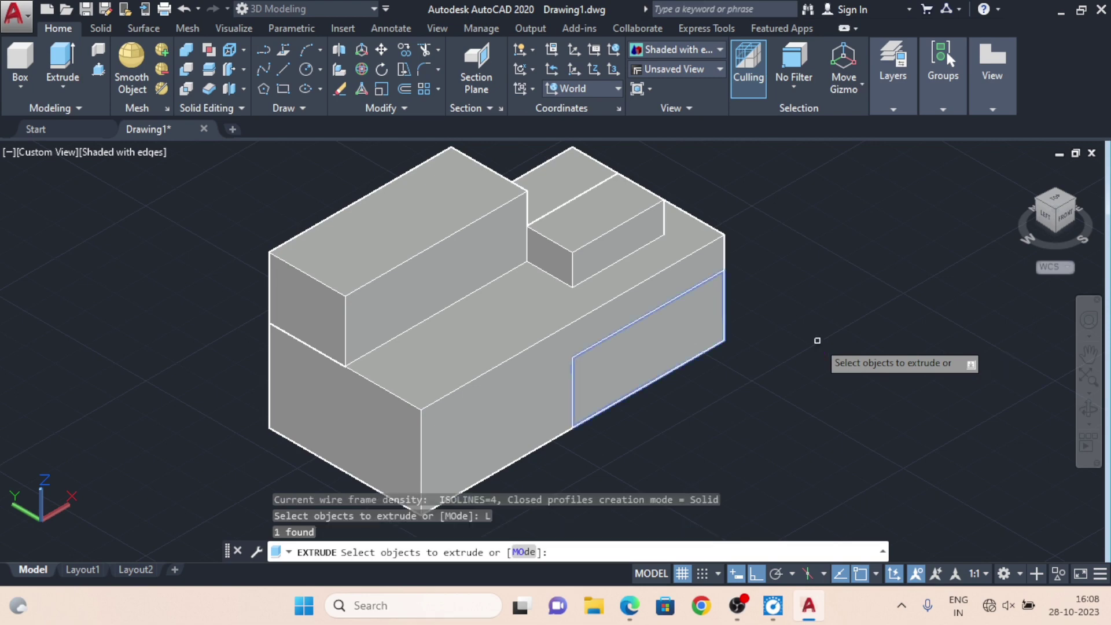
pyautogui.press('Return')
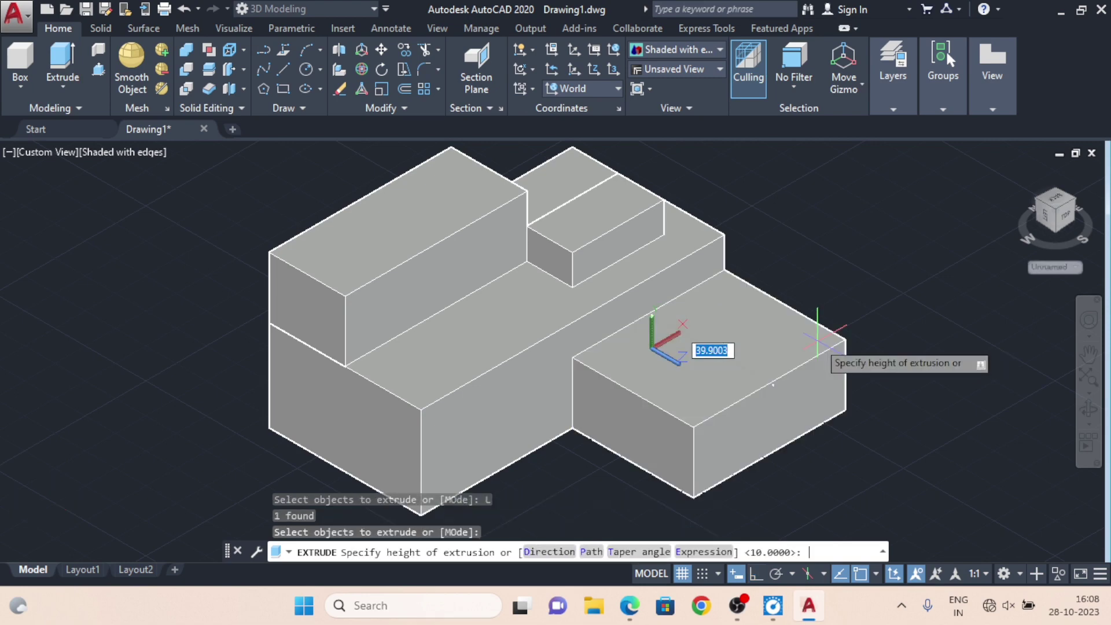
pyautogui.click(629, 605)
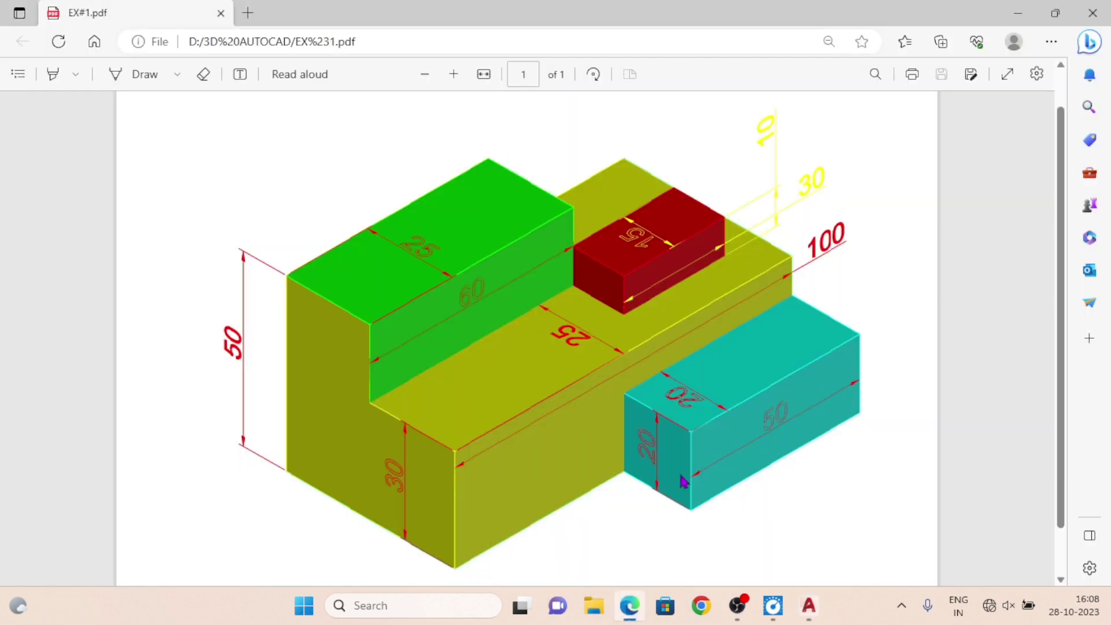
pyautogui.click(809, 605)
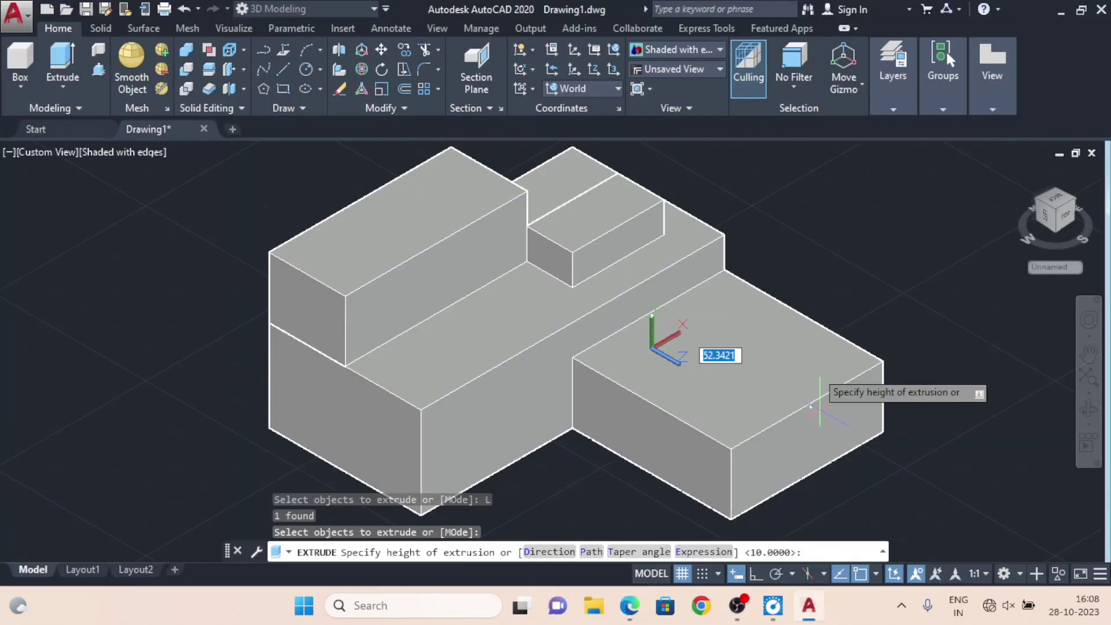
pyautogui.write('20')
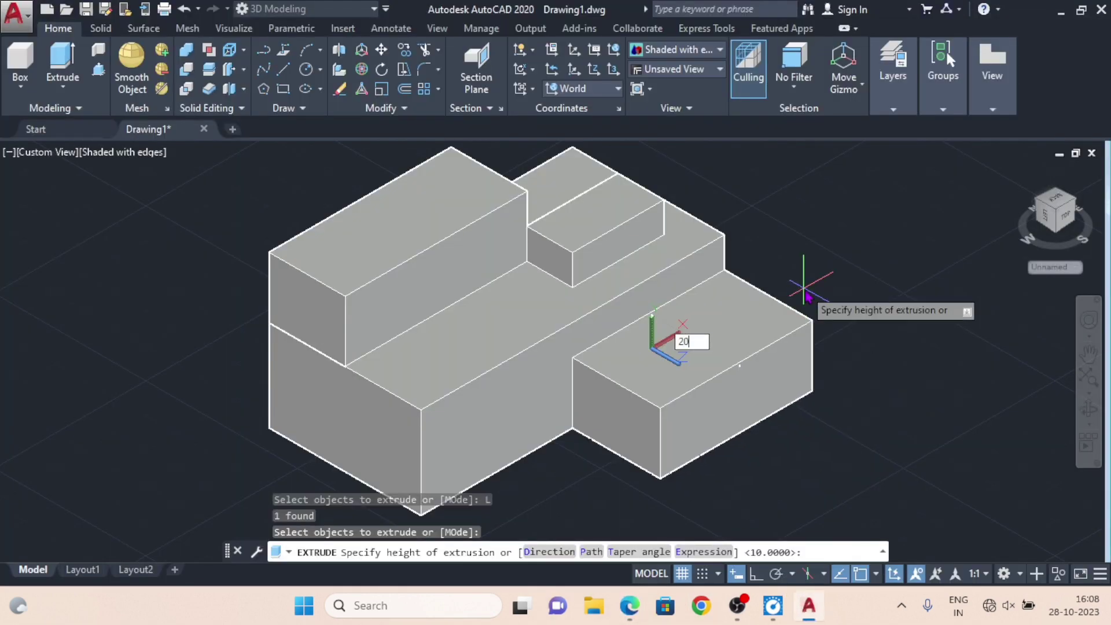
pyautogui.press('Return')
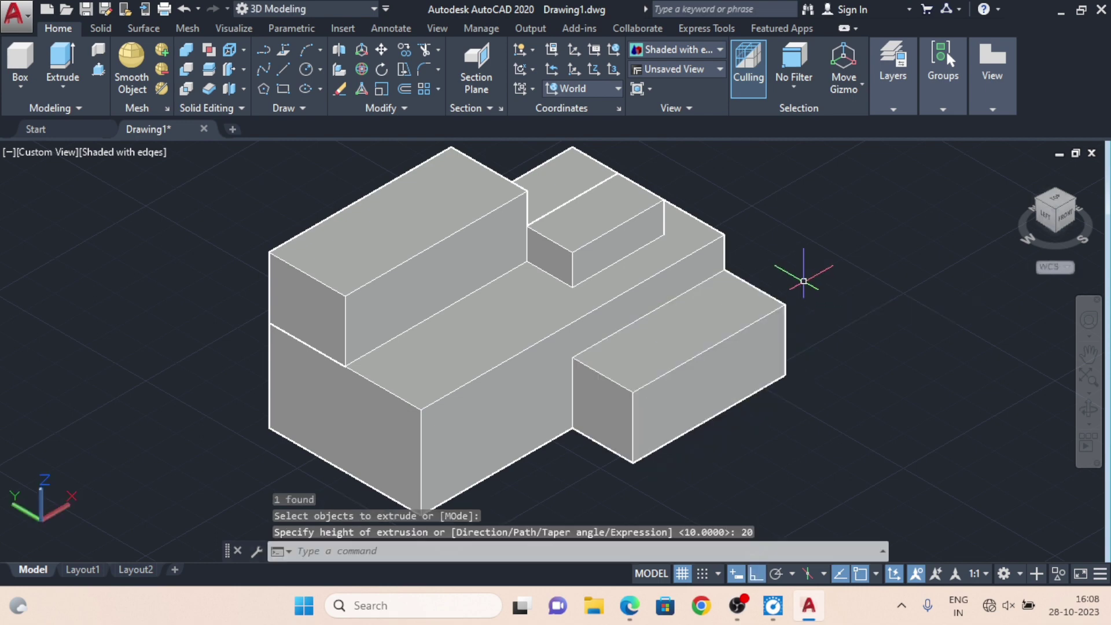
pyautogui.press('Escape')
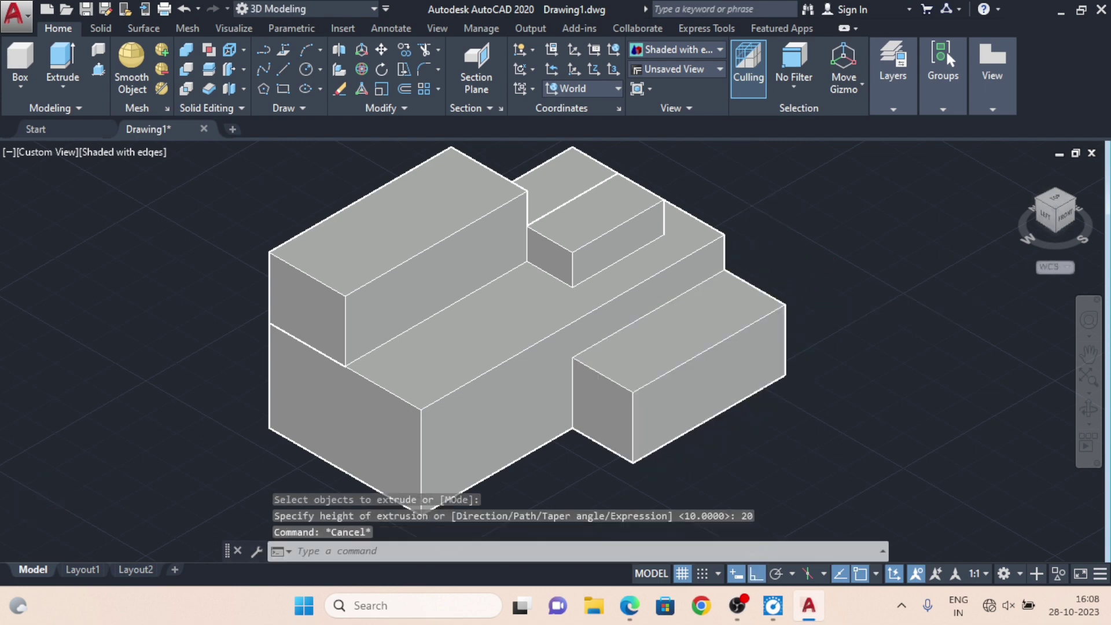
# Compare the model with the EX#1 reference PDF, and examine the three added blocks as separate solids by selecting and deselecting them.
pyautogui.scroll(-1, 775, 225)
pyautogui.moveTo(771, 226); pyautogui.dragTo(740, 261, button='middle')
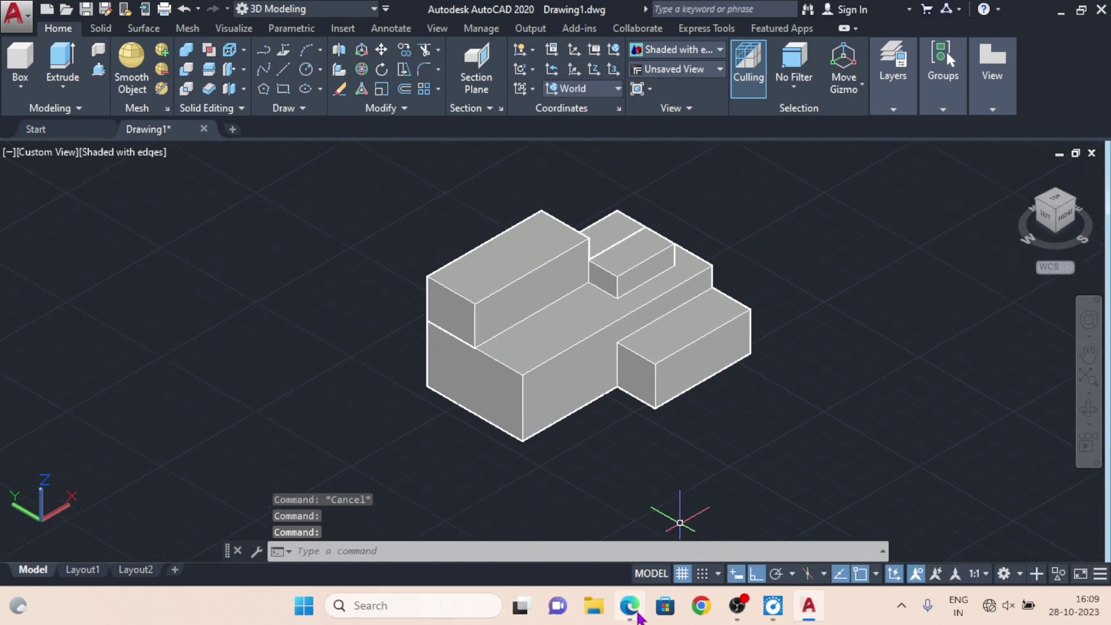
pyautogui.hotkey('alt', 'Tab')
pyautogui.click(809, 605)
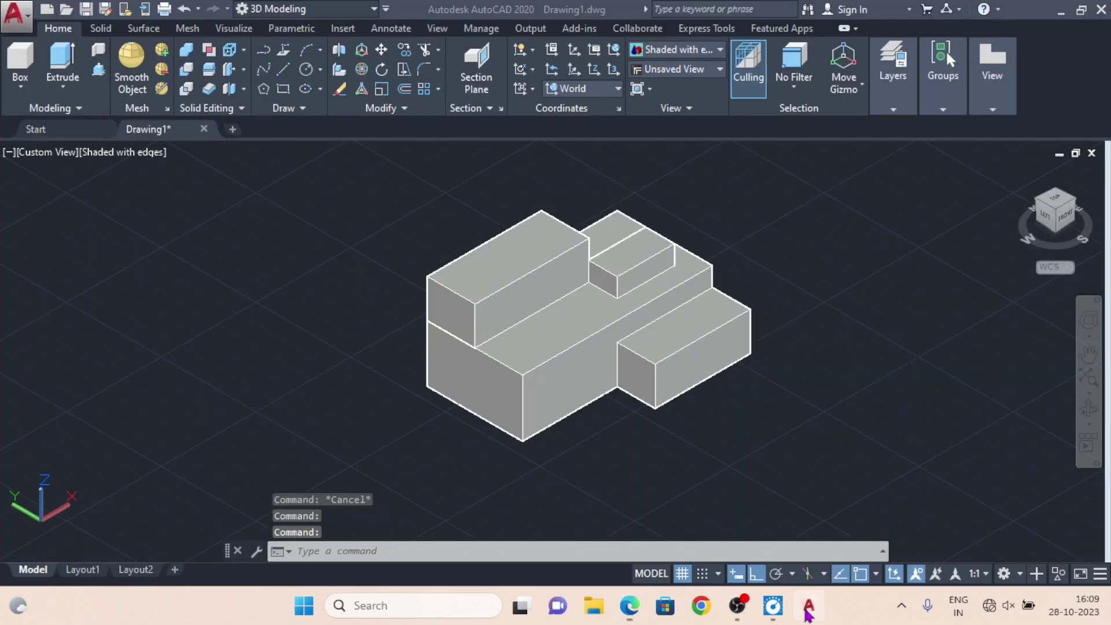
pyautogui.scroll(2, 550, 228)
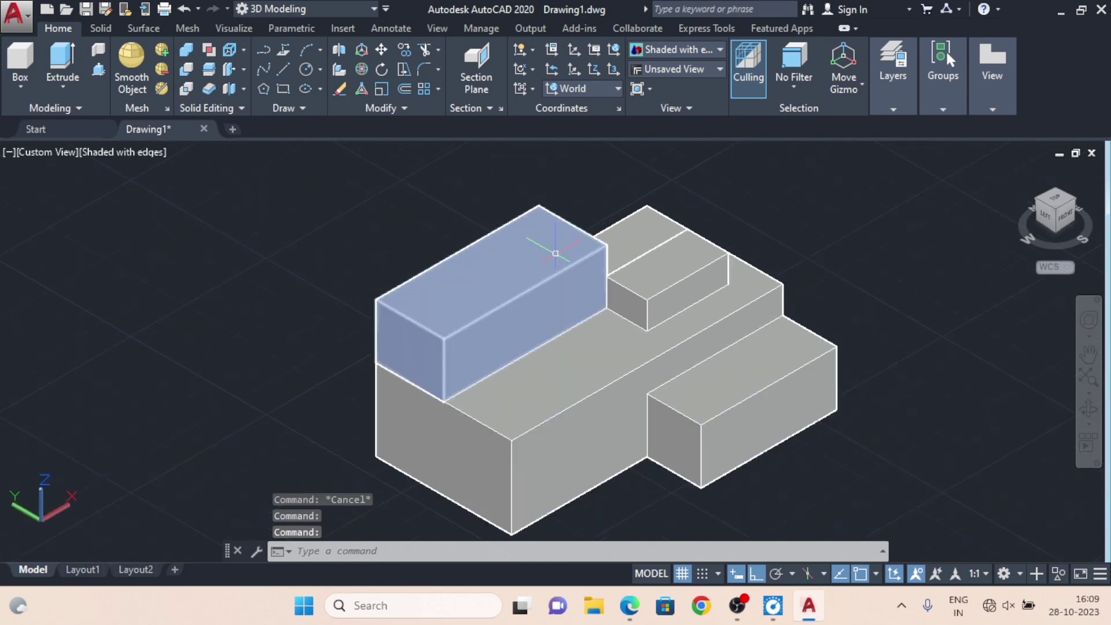
pyautogui.click(555, 253)
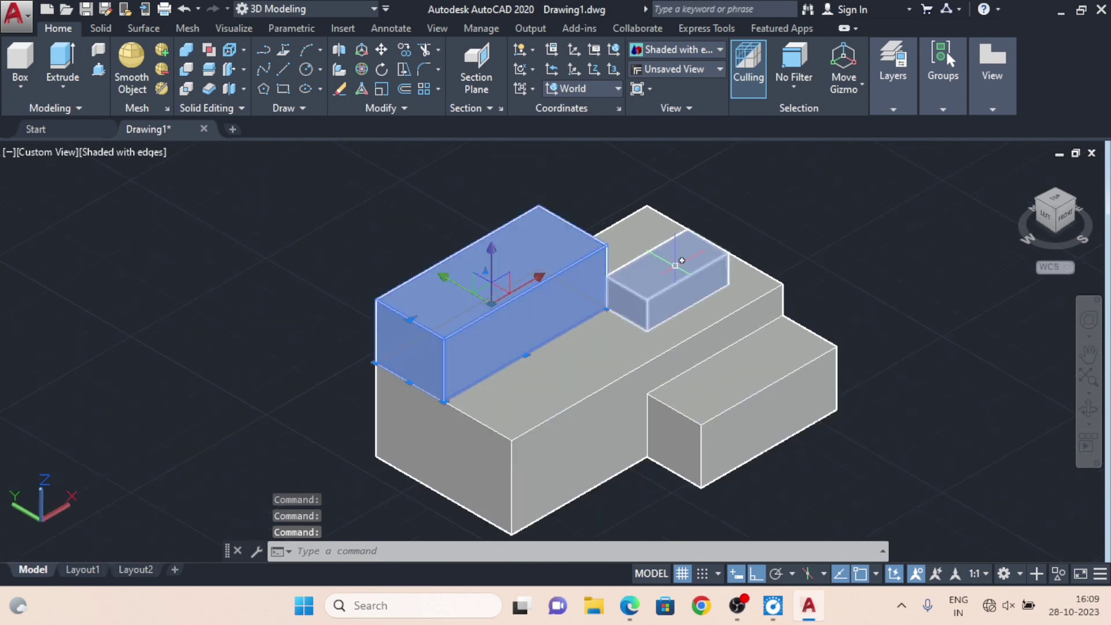
pyautogui.click(675, 267)
pyautogui.click(727, 368)
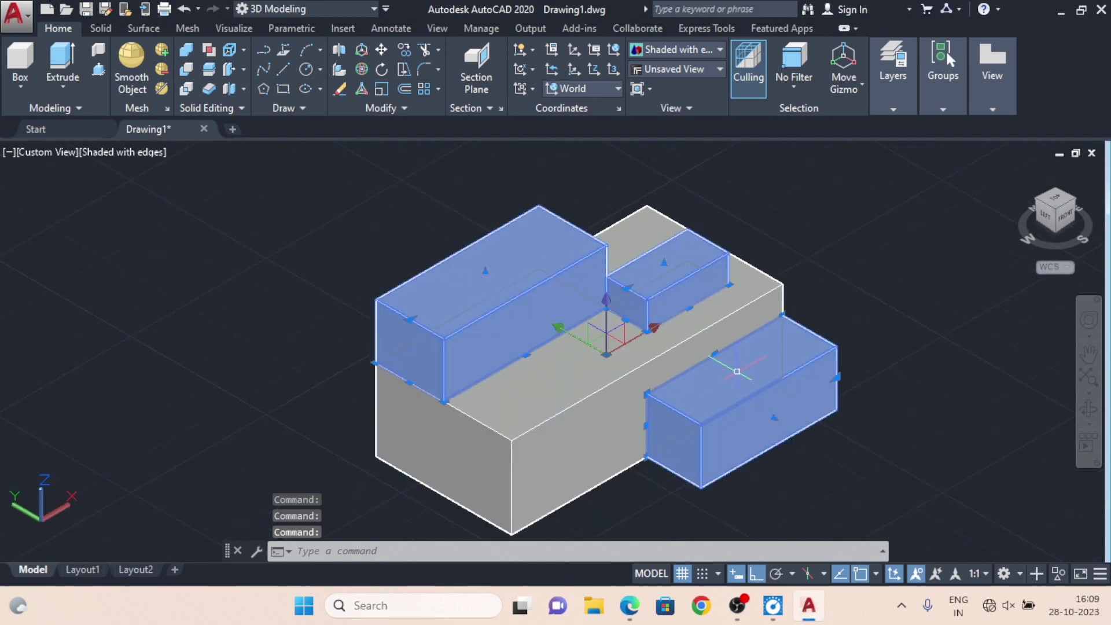
pyautogui.press('Escape')
pyautogui.press('Escape')
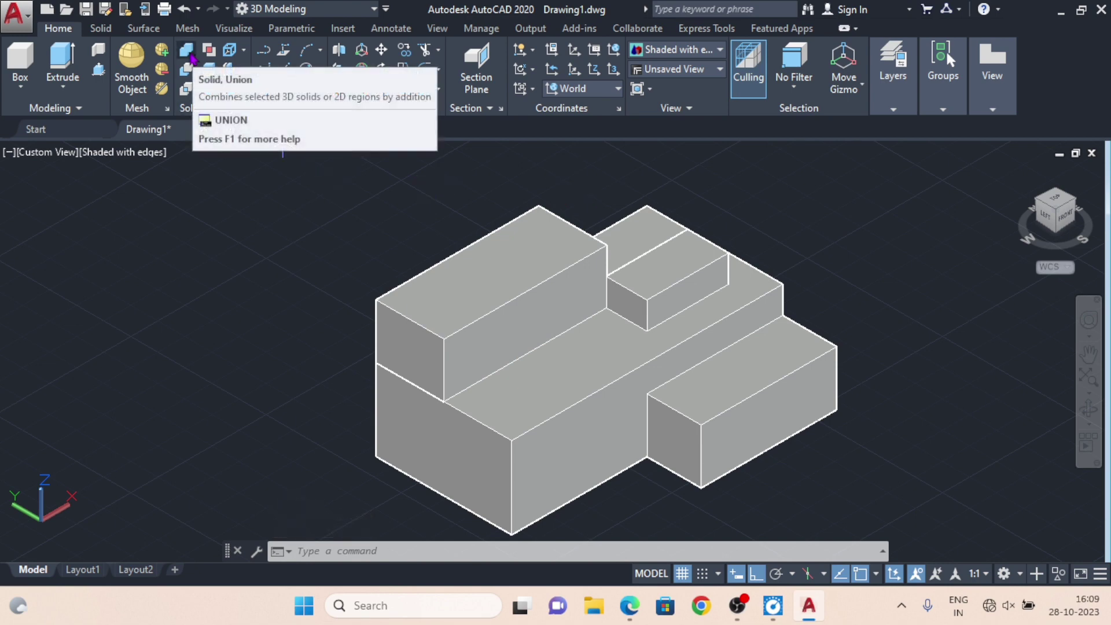
# Unite the base block and the three added blocks into one solid with the Union command.
pyautogui.write('U')
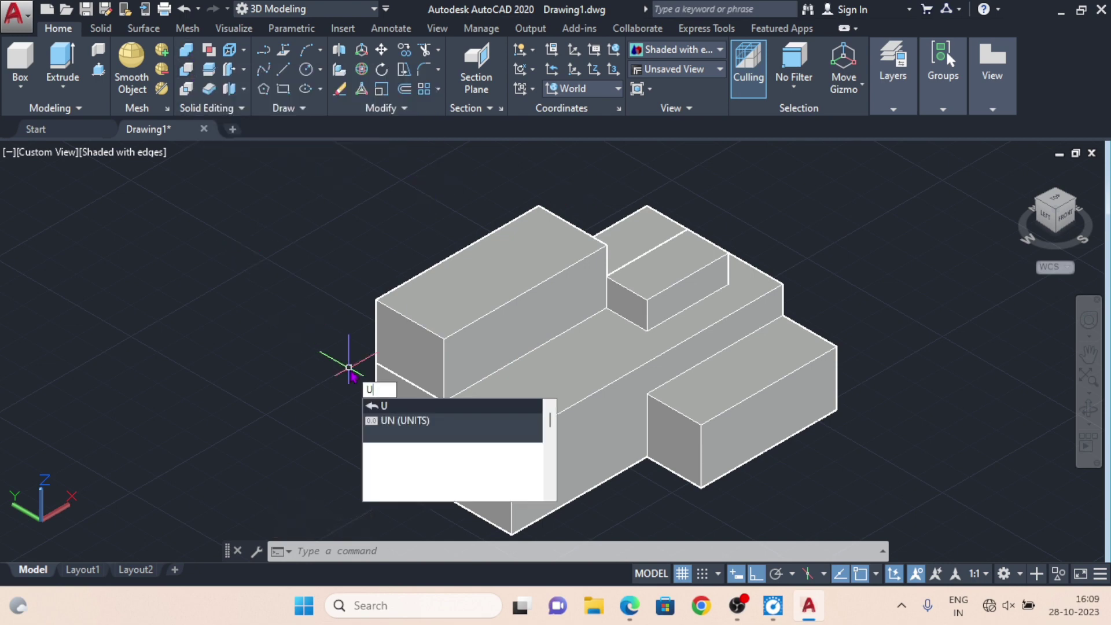
pyautogui.write('NI')
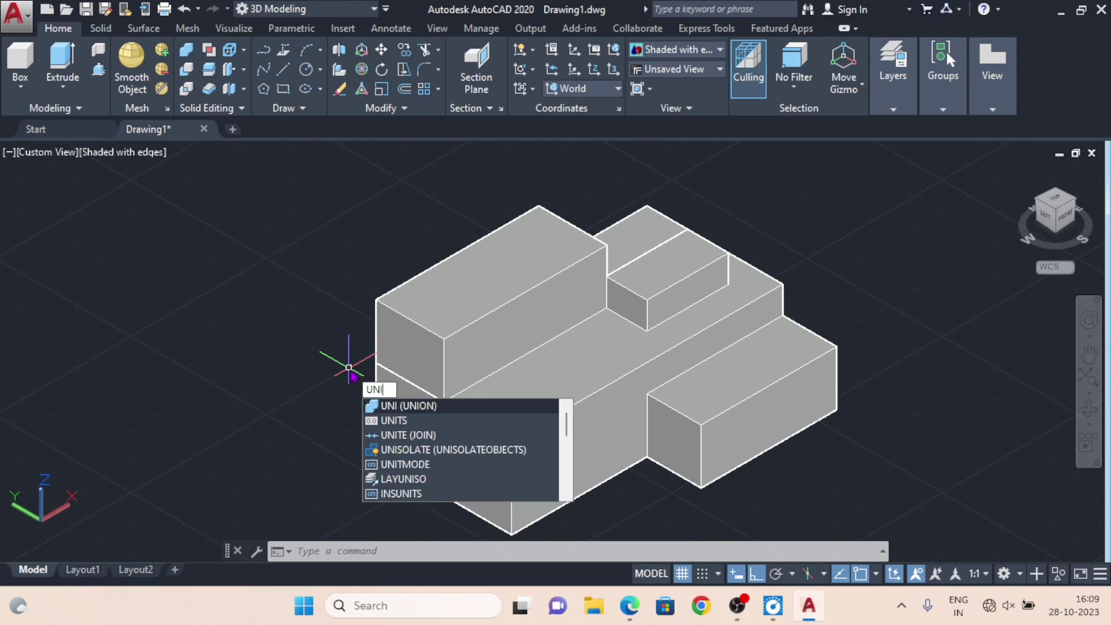
pyautogui.press('Return')
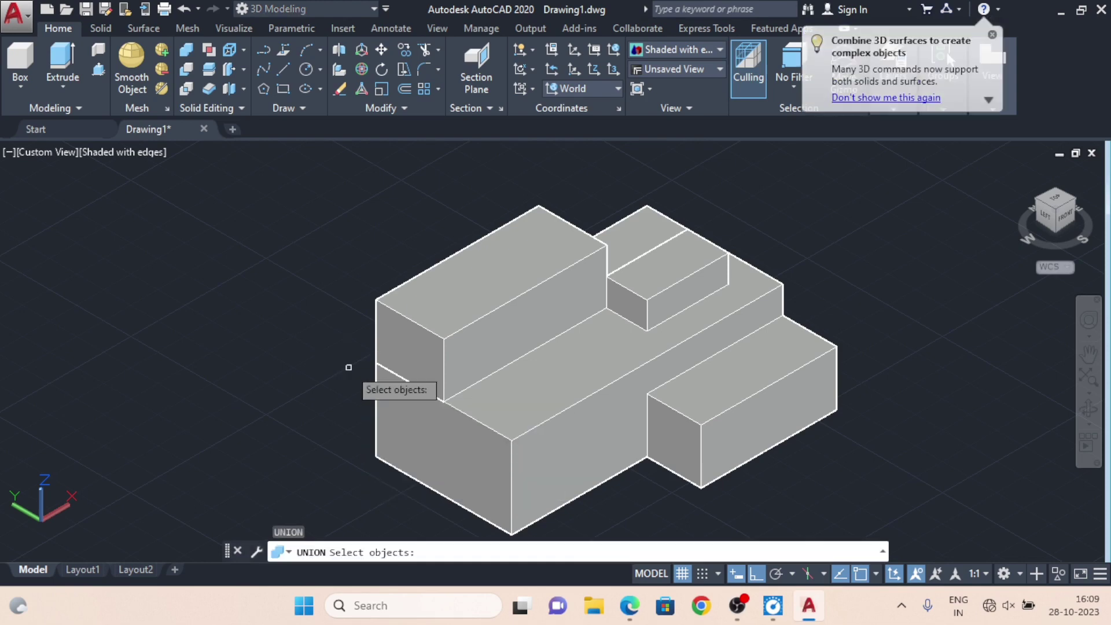
pyautogui.click(311, 201)
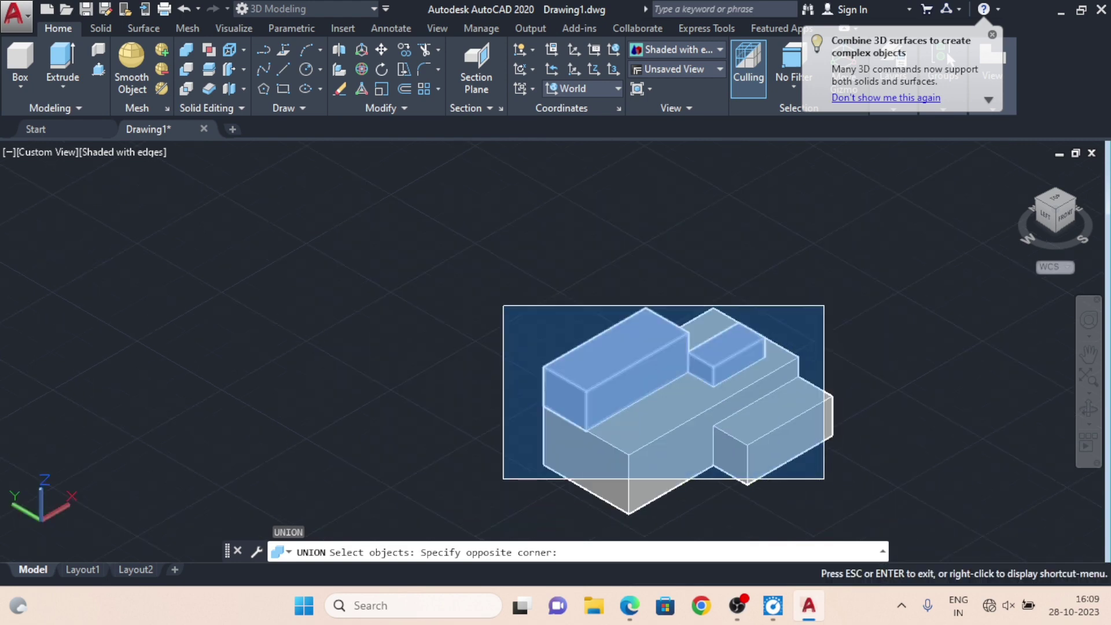
pyautogui.scroll(-2, 759, 378)
pyautogui.click(836, 454)
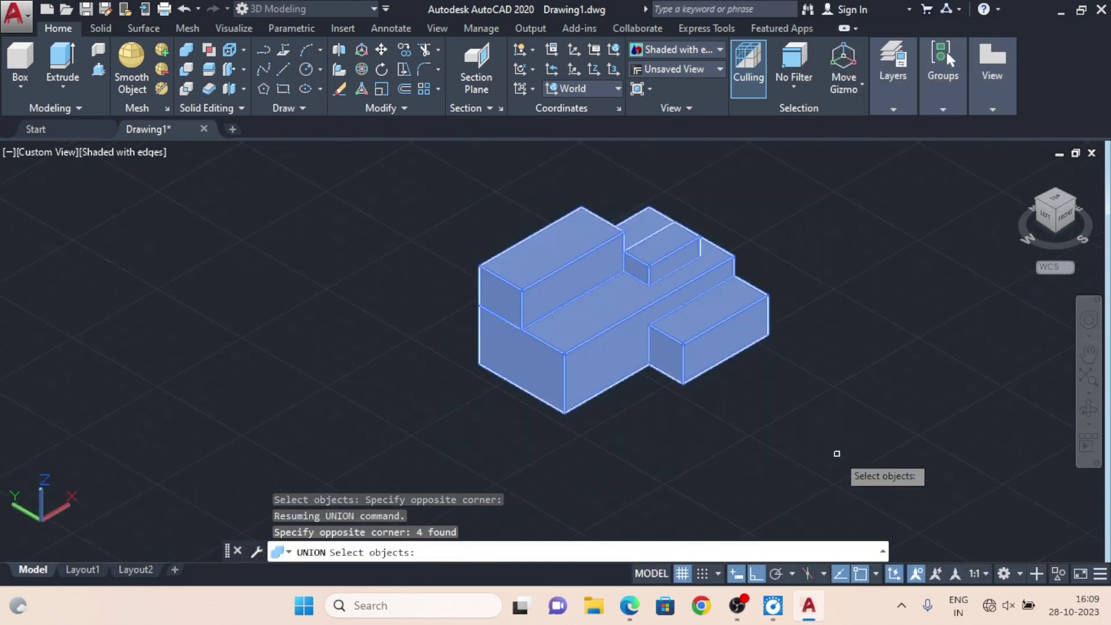
pyautogui.press('Return')
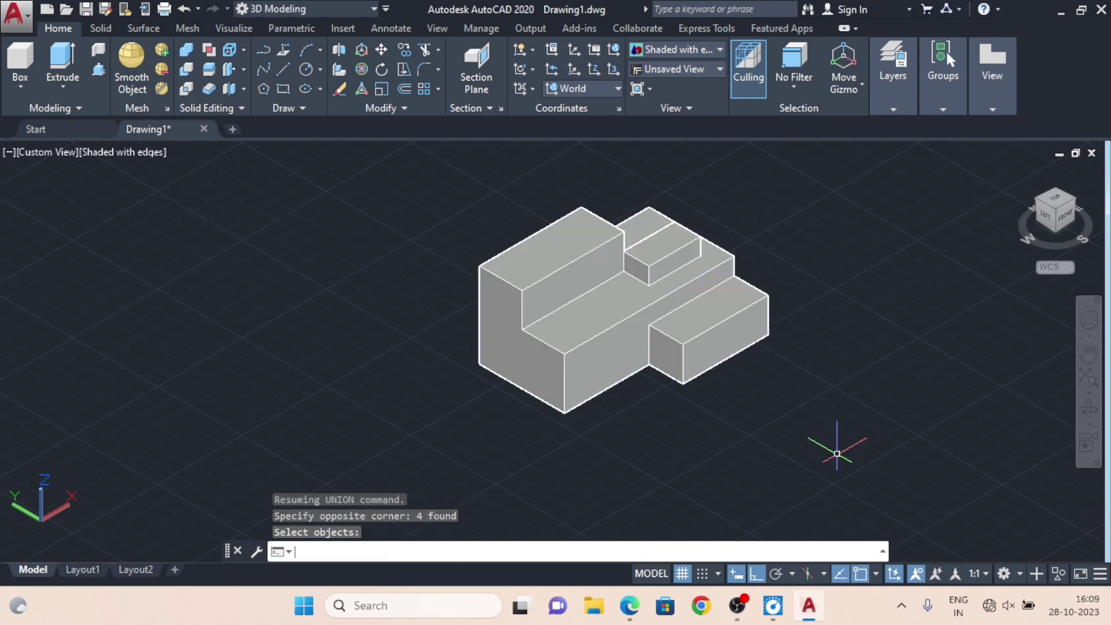
# Select the united stepped block to check that it behaves as a single solid, and clear the selection.
pyautogui.scroll(3, 640, 328)
pyautogui.moveTo(640, 328); pyautogui.dragTo(611, 348, button='middle')
pyautogui.click(572, 320)
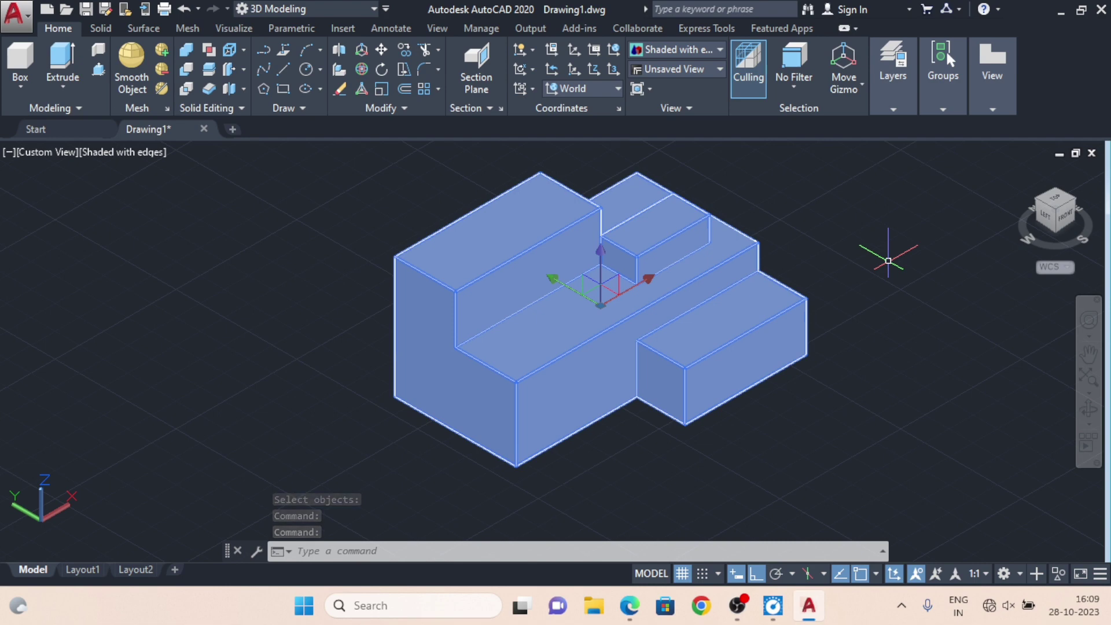
pyautogui.press('Escape')
pyautogui.press('Escape')
pyautogui.moveTo(867, 276); pyautogui.dragTo(848, 279, button='middle')
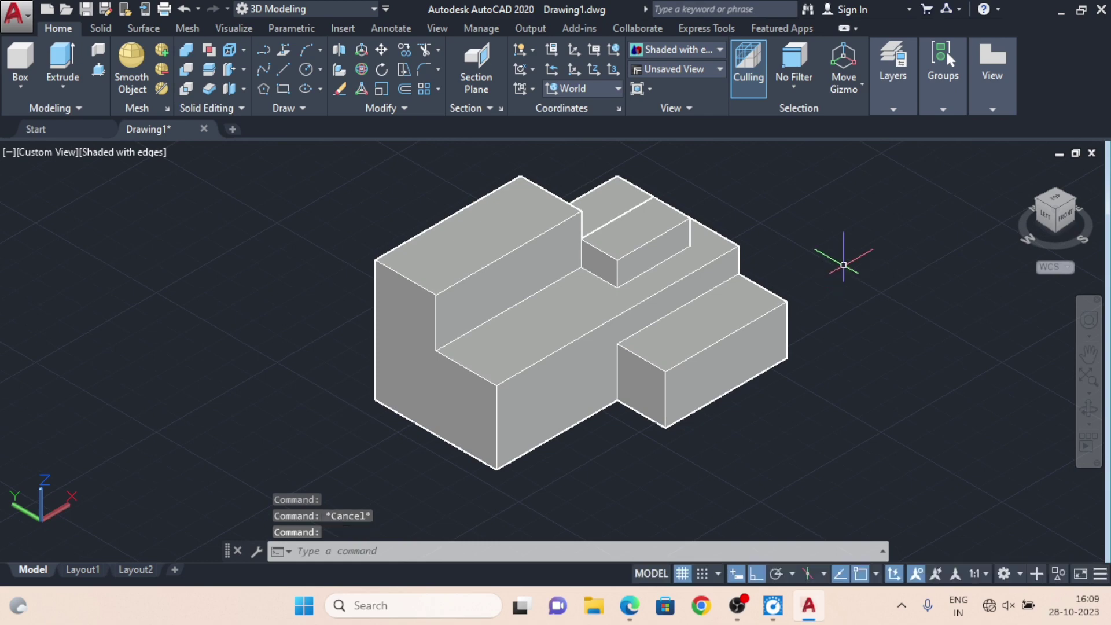